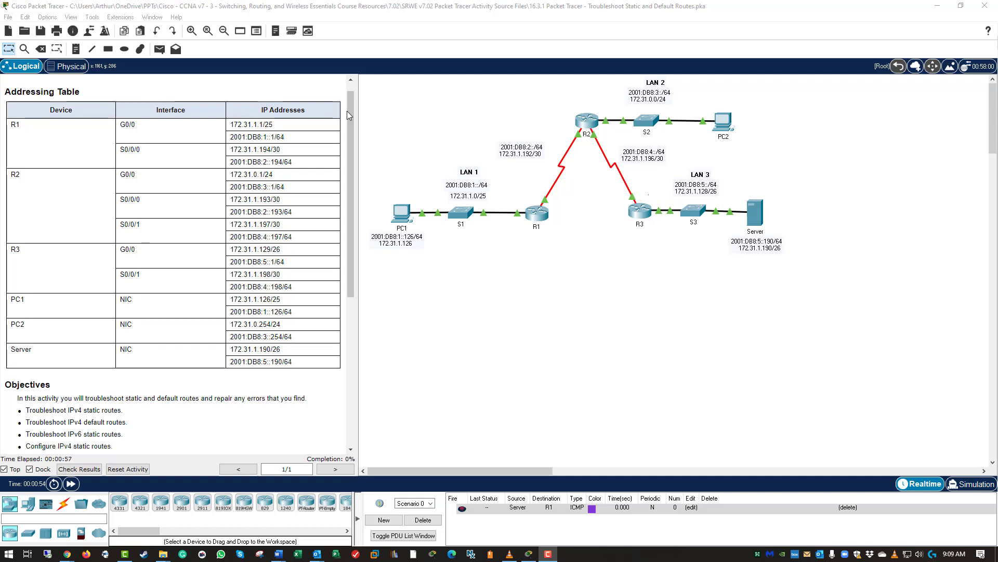
Step: Scroll the activity instructions back to the top
left_click_drag(351, 121, 357, 93)
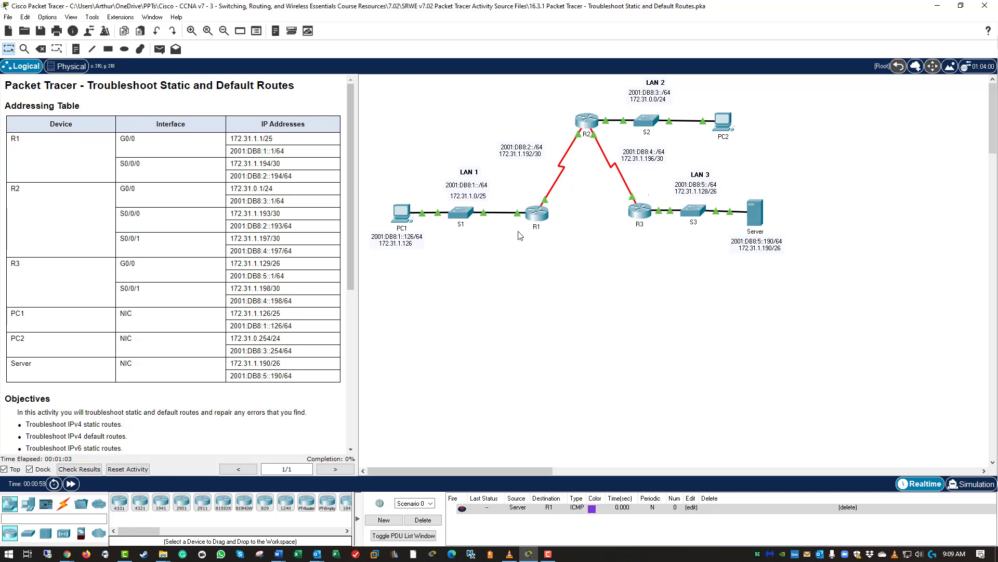
Step: From PC1's Command Prompt, ping 172.31.1.1 and confirm it replies
left_click(401, 213)
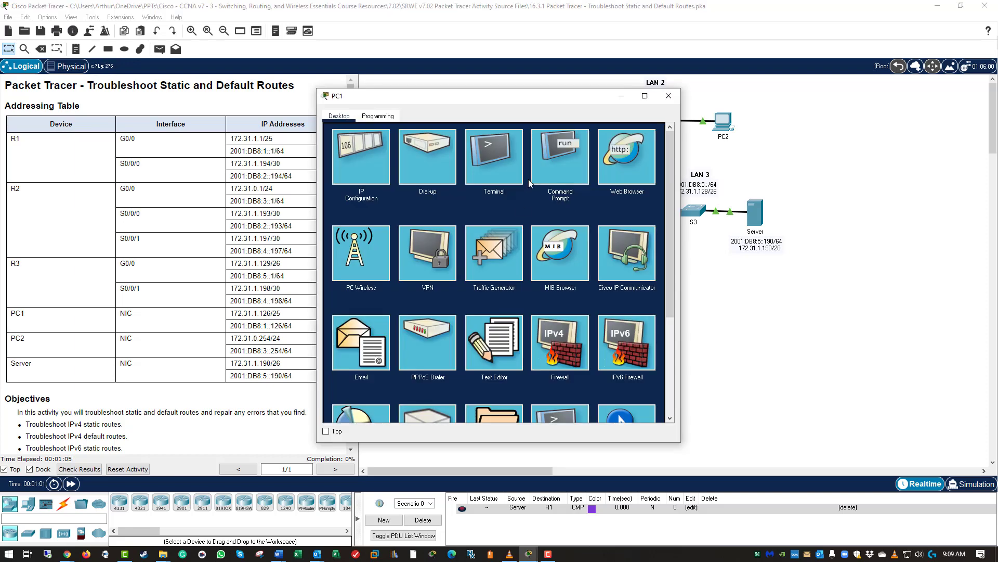
left_click(528, 179)
left_click_drag(528, 97, 585, 250)
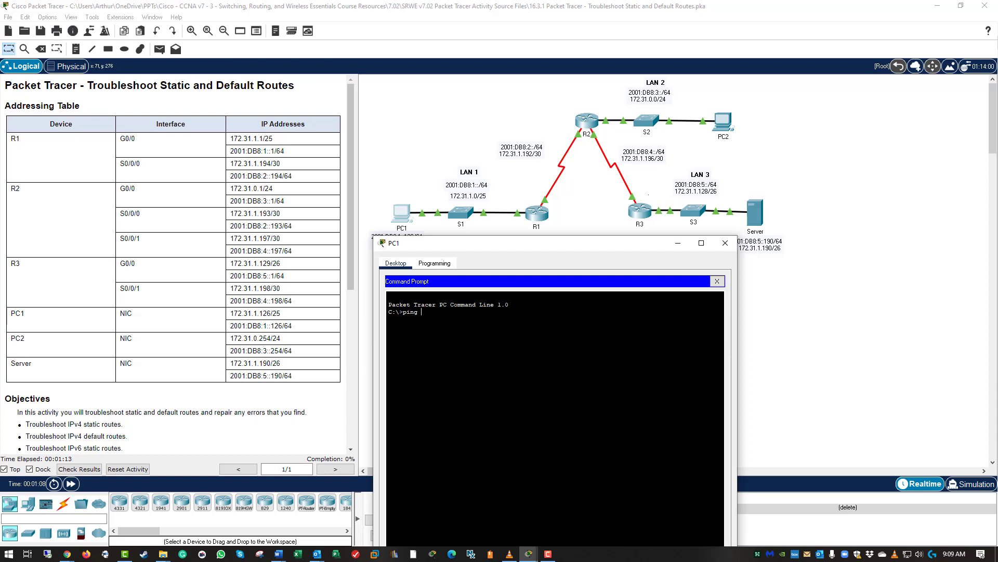
type(".31.1.1")
key("Return")
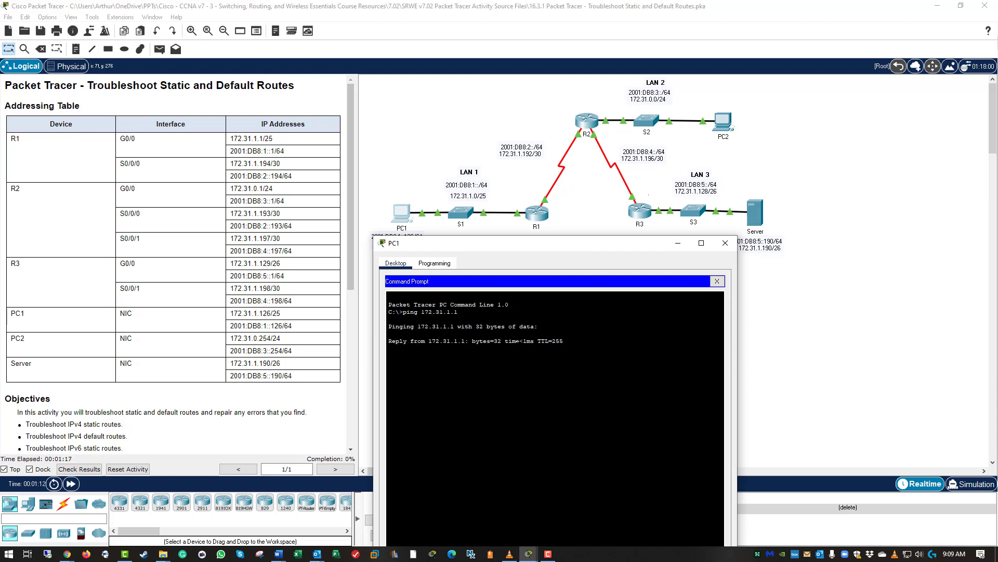
key("ctrl+c")
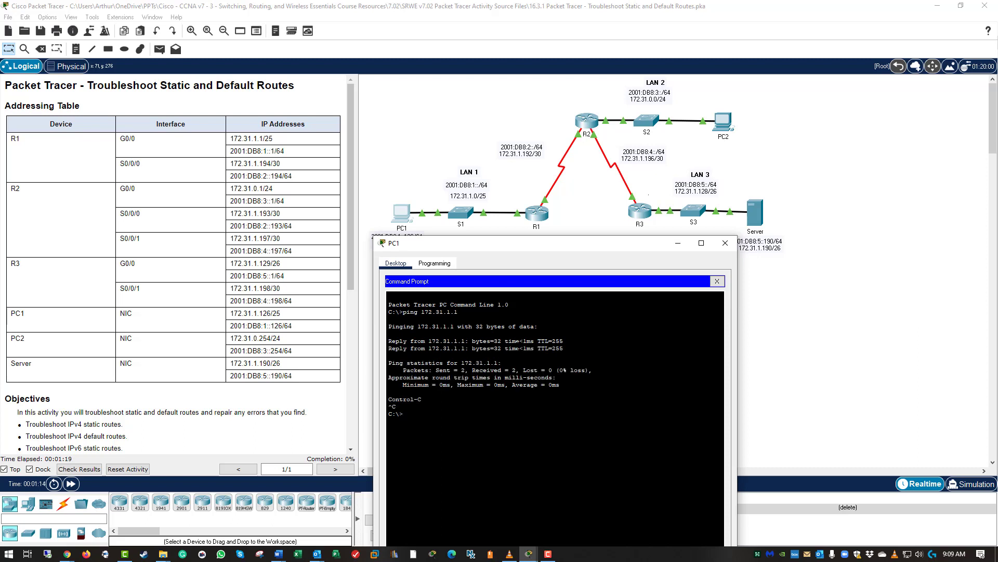
Step: Ping 172.31.1.193 from PC1 and see the requests time out
type("ping")
type("172.31.1.")
type("193")
key("Return")
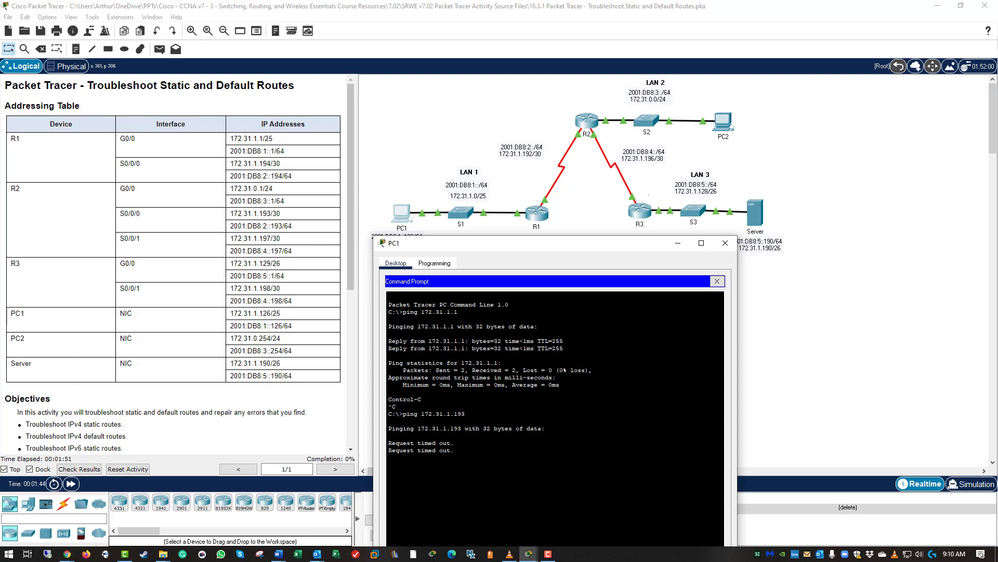
Step: Close PC1, then run show ip route in R1's privileged mode
left_click(725, 244)
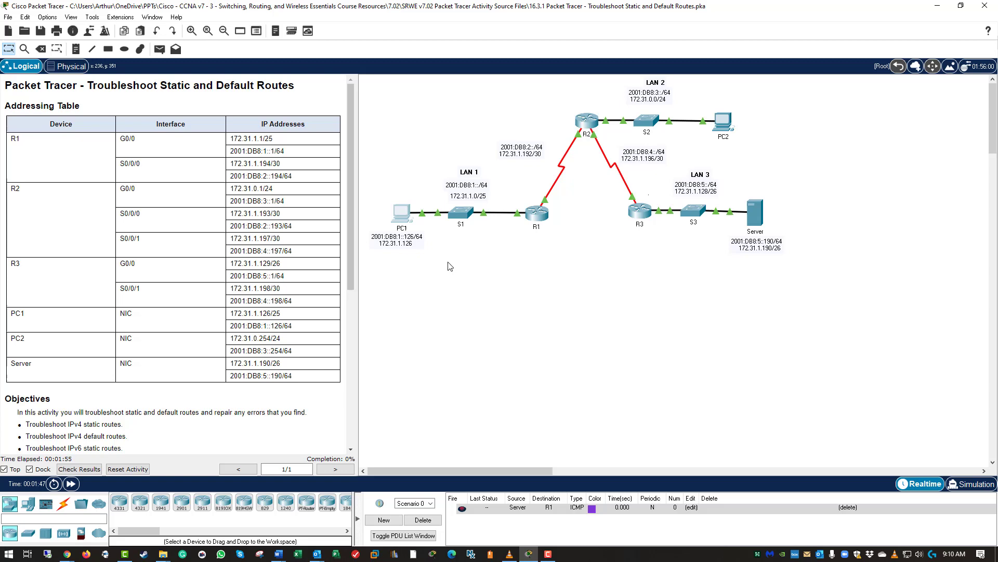
left_click(536, 213)
key("Return")
key("Return")
key("Return")
key("Return")
key("Return")
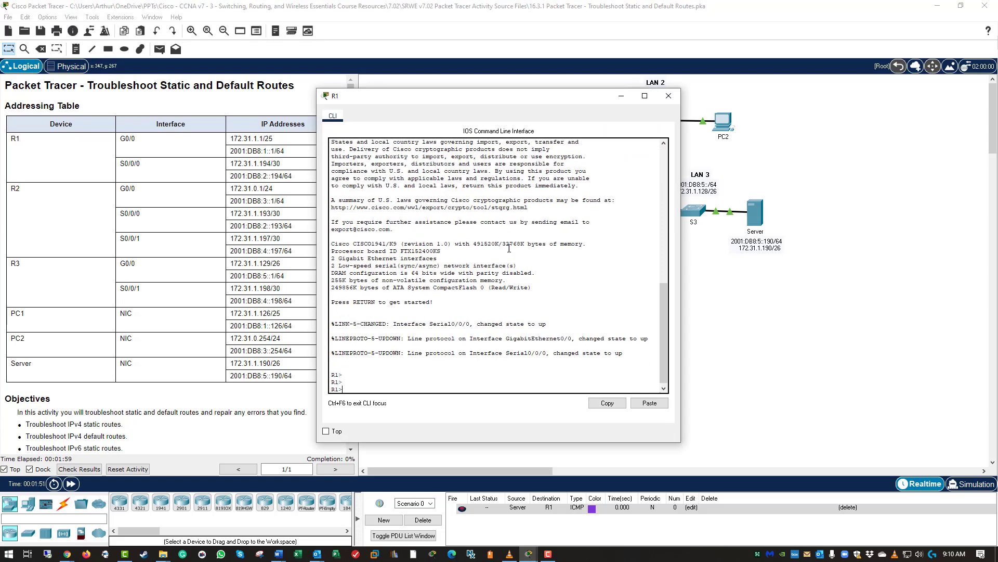
type("en")
key("Return")
key("Return")
key("Return")
key("Return")
key("Return")
key("Return")
key("Return")
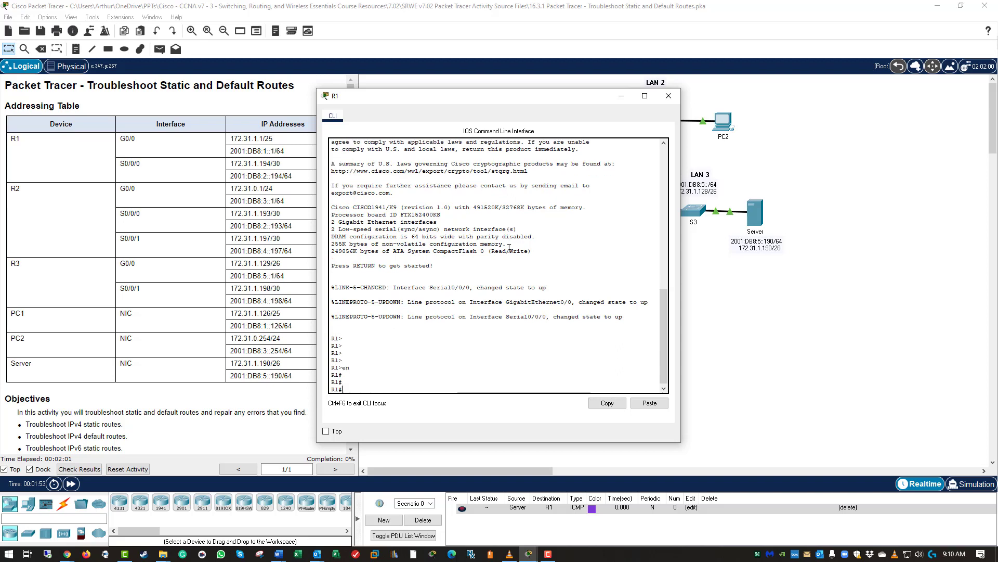
type("sho")
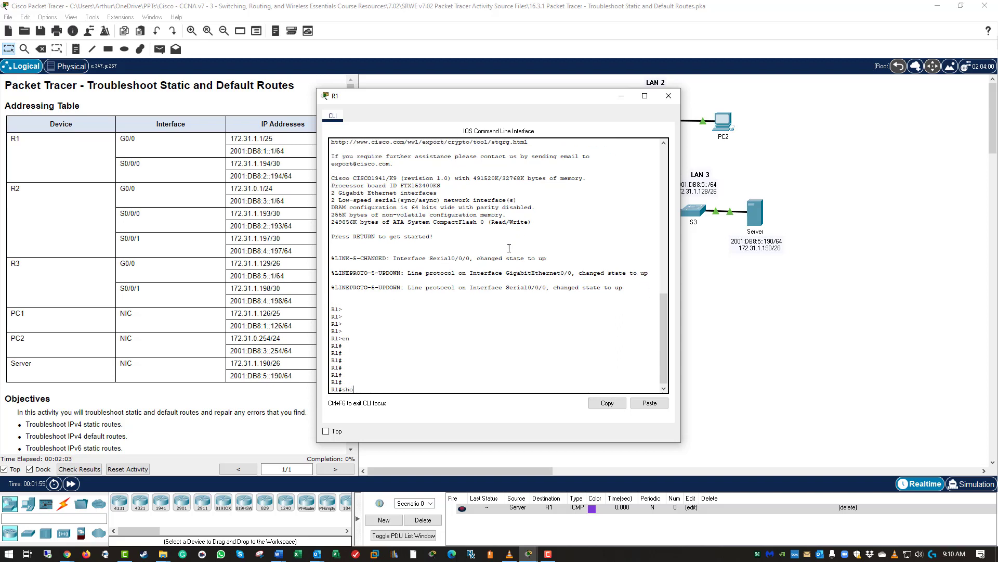
type("w ip route")
key("Return")
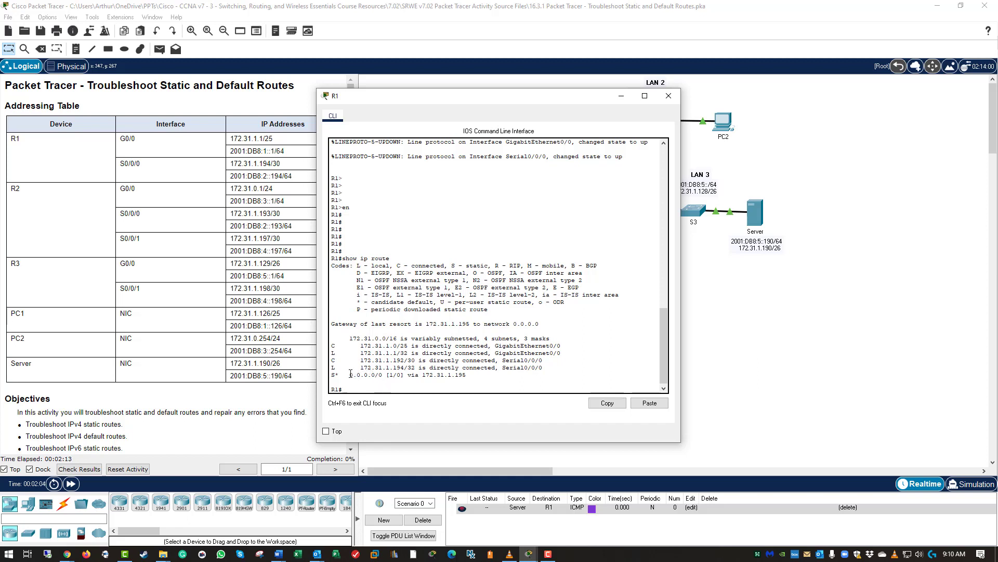
Step: Compare R1's default route next hop 172.31.1.195 against the topology
left_click_drag(350, 374, 468, 375)
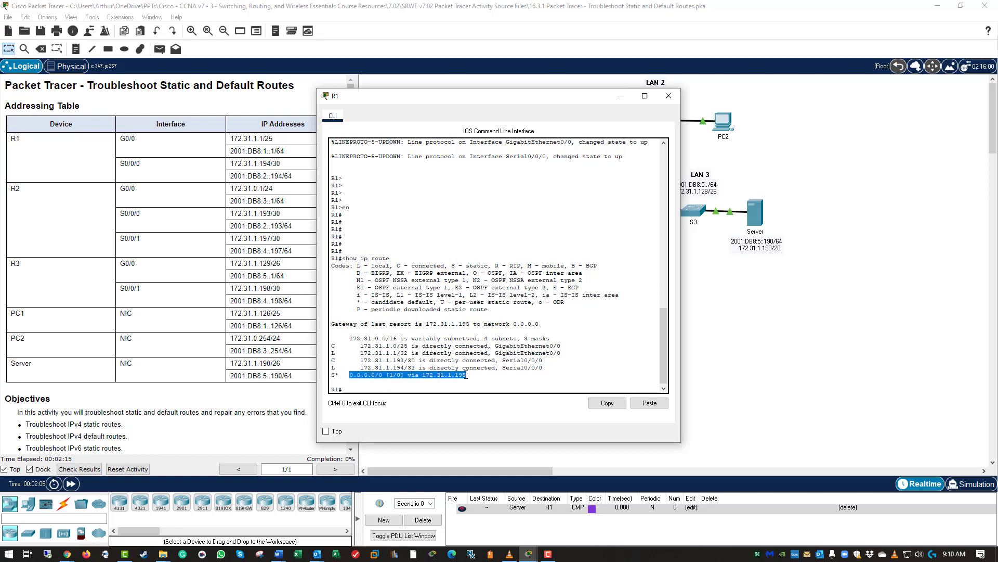
left_click_drag(517, 97, 622, 255)
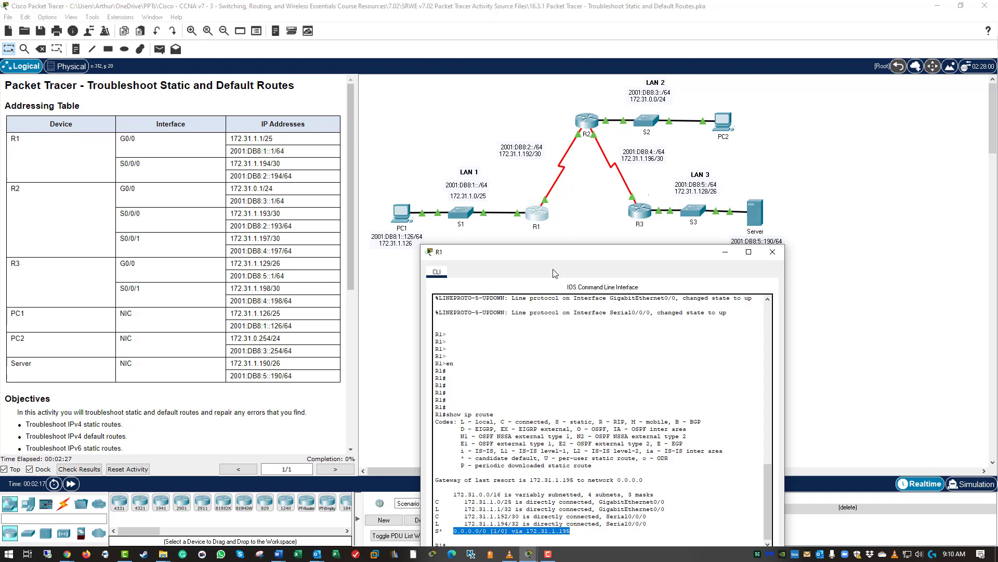
left_click_drag(550, 255, 541, 185)
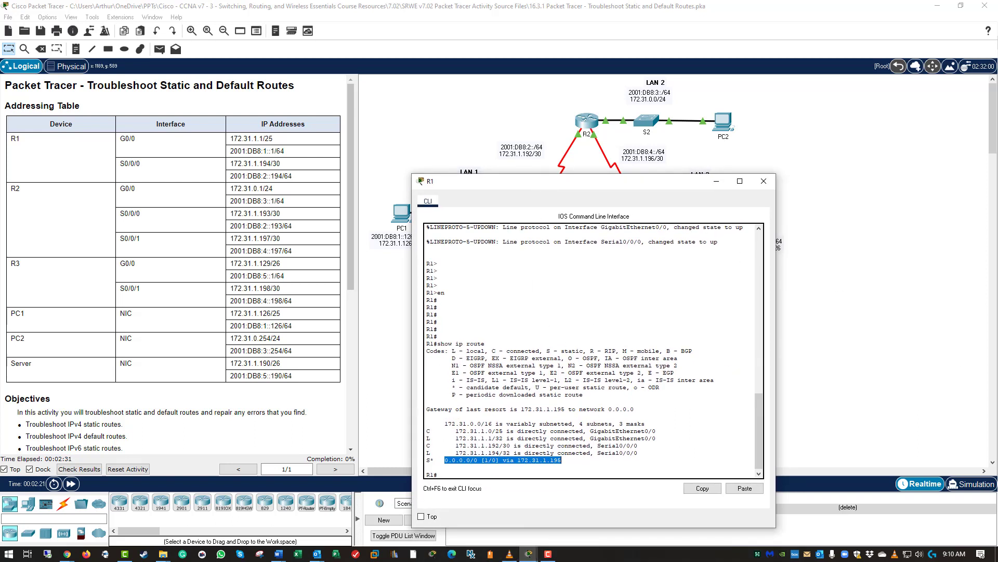
left_click(506, 163)
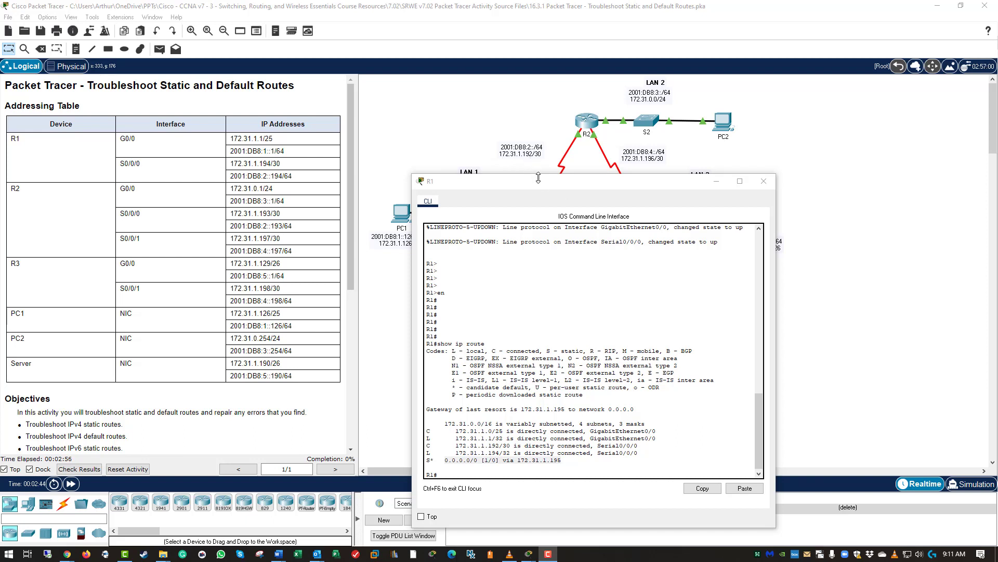
left_click_drag(541, 181, 719, 209)
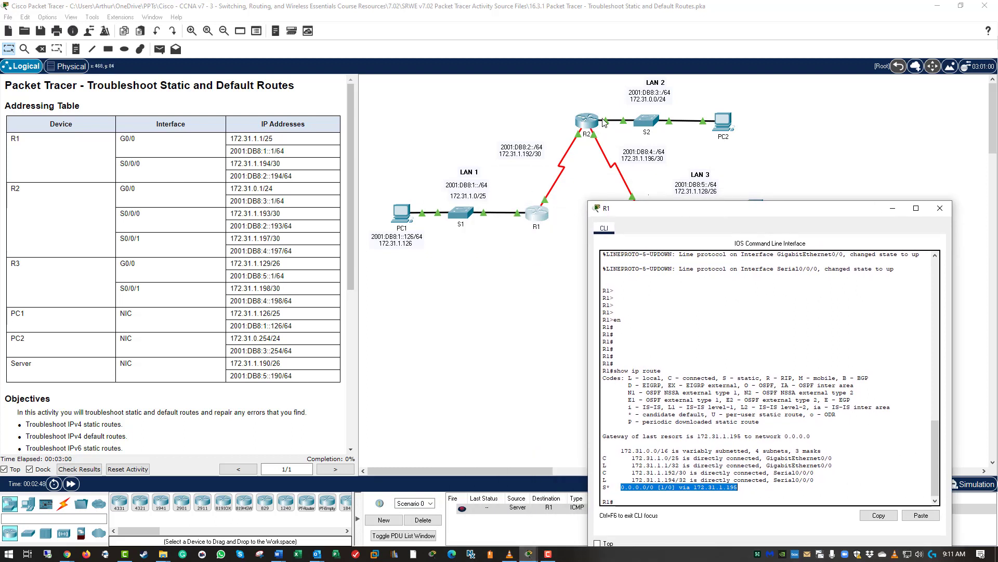
left_click_drag(737, 487, 715, 491)
left_click_drag(739, 210, 476, 143)
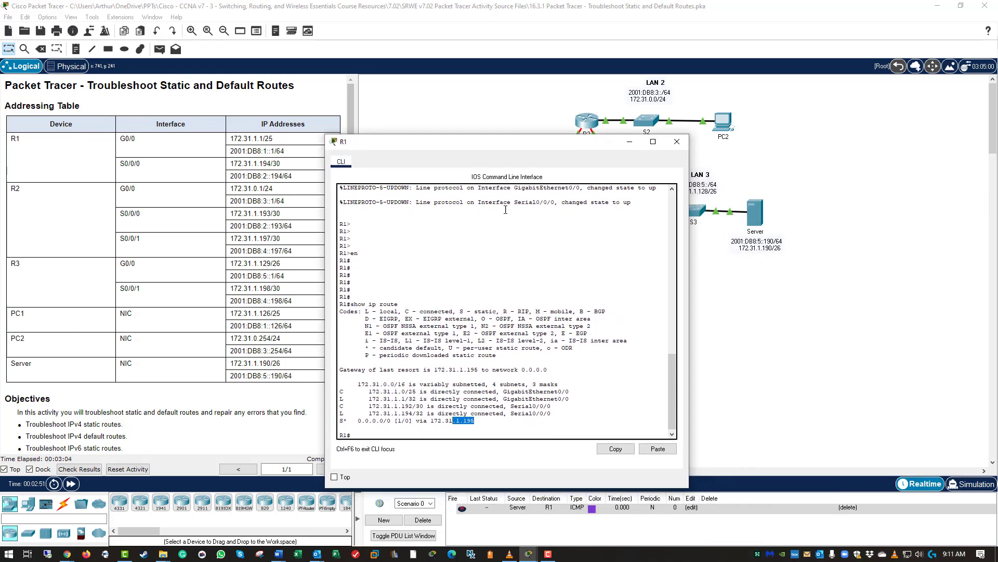
left_click(500, 240)
key("Return")
key("Return")
key("Return")
Step: In R1's global configuration, remove the default route via 172.31.1.195
type("c")
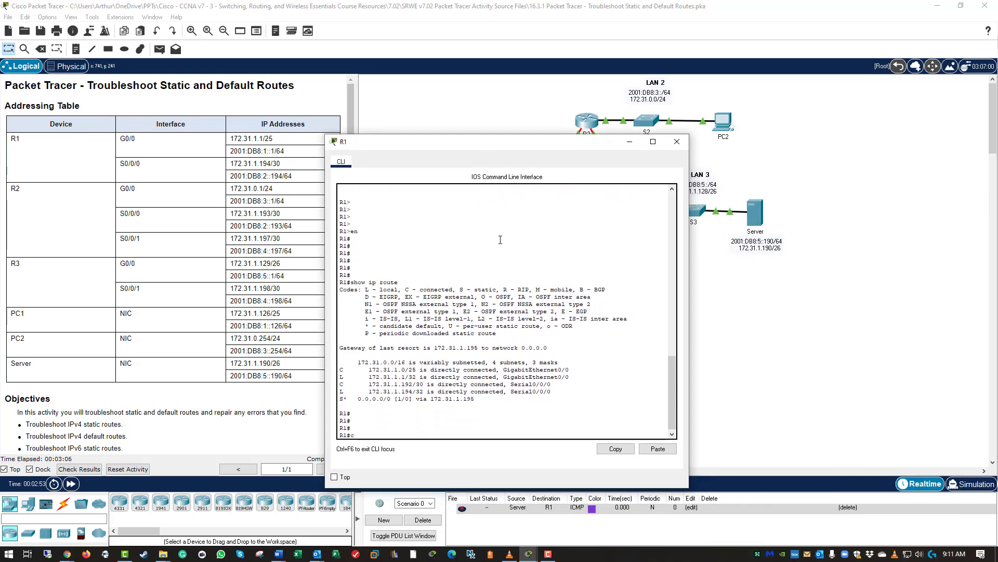
type("onf t")
key("Return")
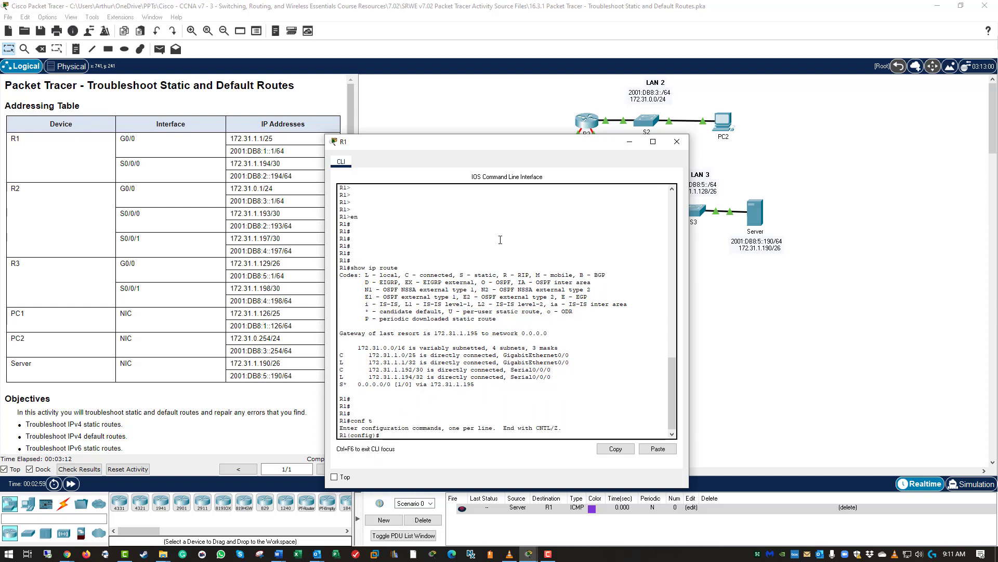
type("no ip route")
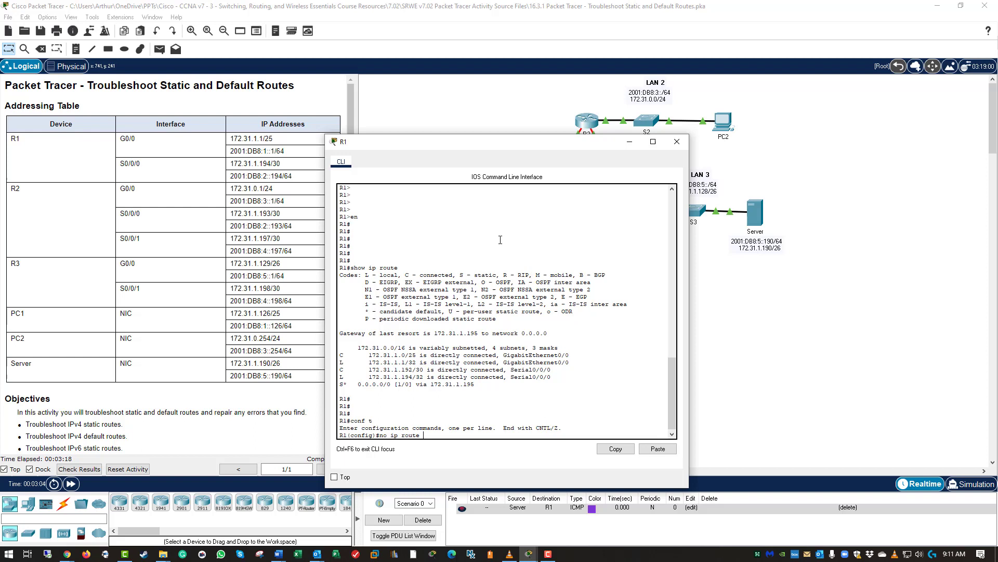
type(" 0.0.0.0 0.0.0.0 1")
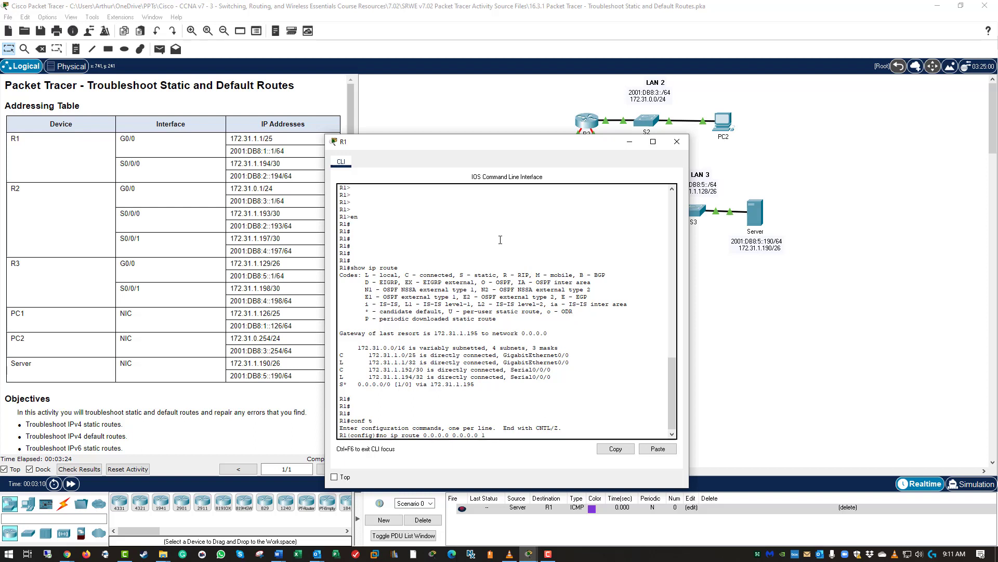
type("72.31")
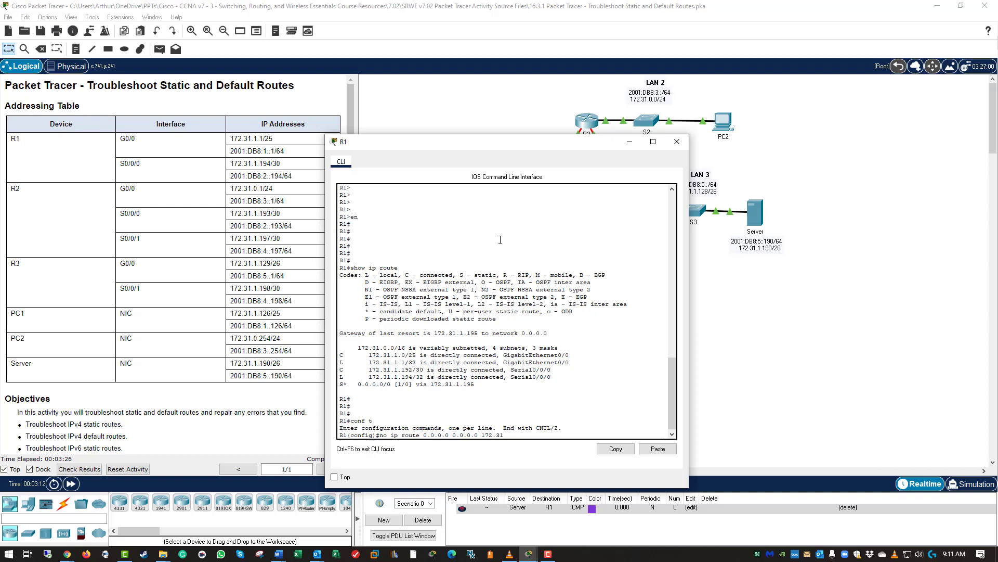
type(".1.195")
key("Return")
Step: Add R1's default route 0.0.0.0 0.0.0.0 via 172.31.1.193
type("ip ")
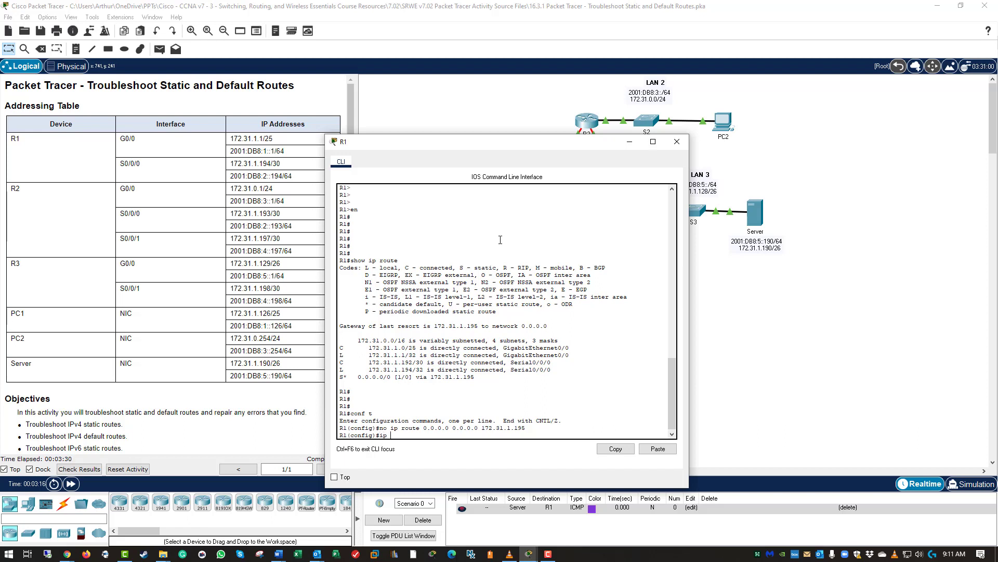
type("rout")
key("Tab")
type("e")
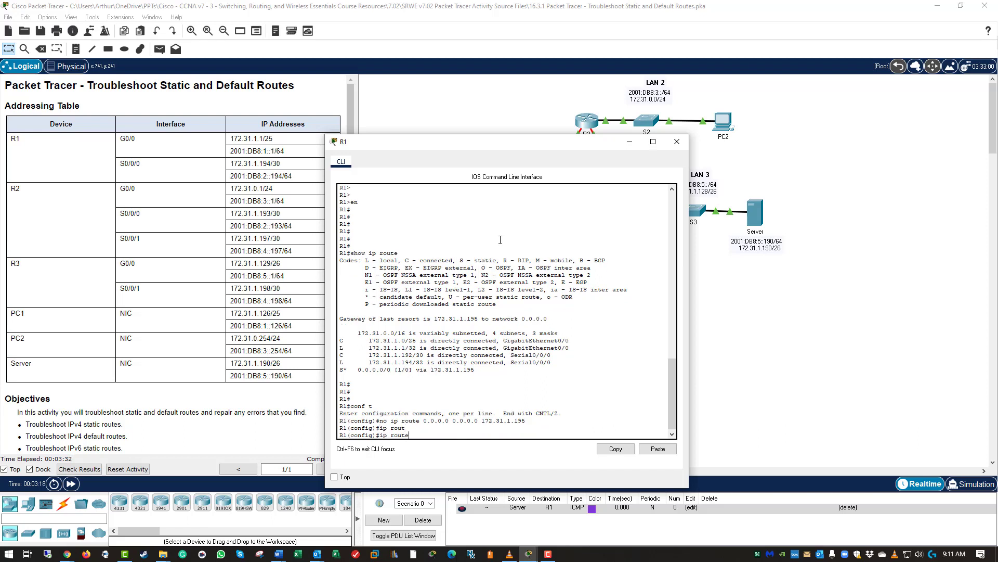
type(" 0.0.0.0.")
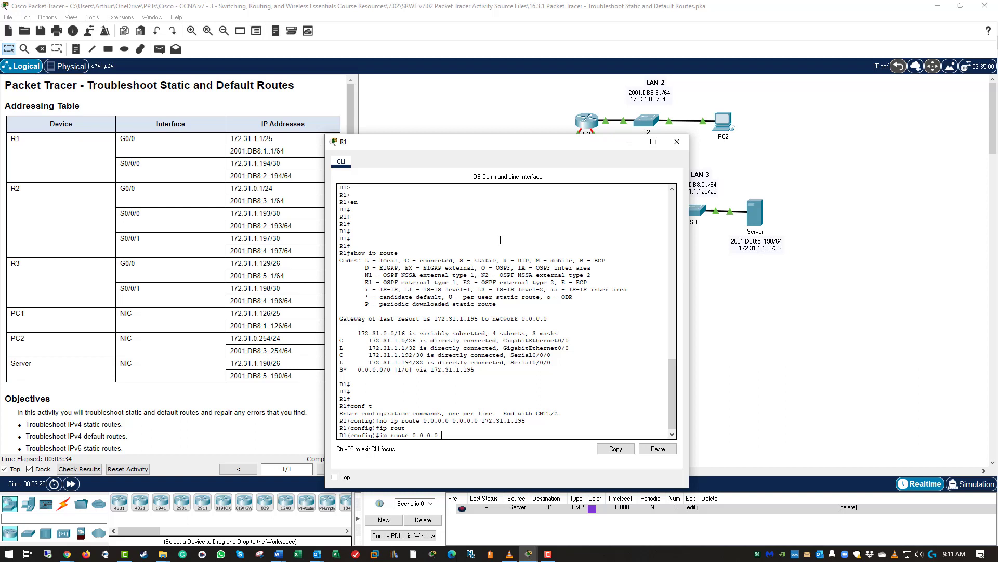
key("BackSpace")
type("0.0.0.0")
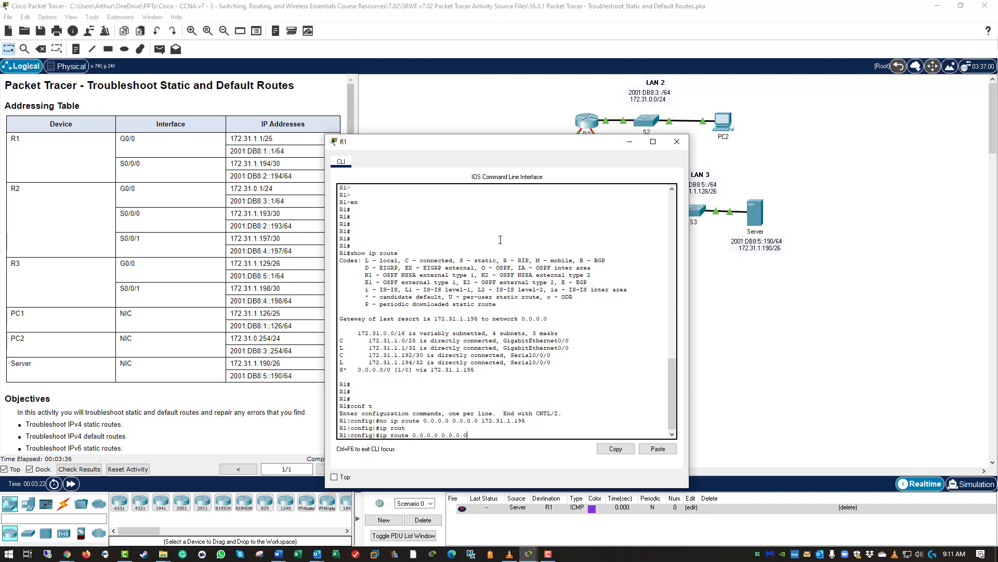
type(" 172.31.1.193")
key("Return")
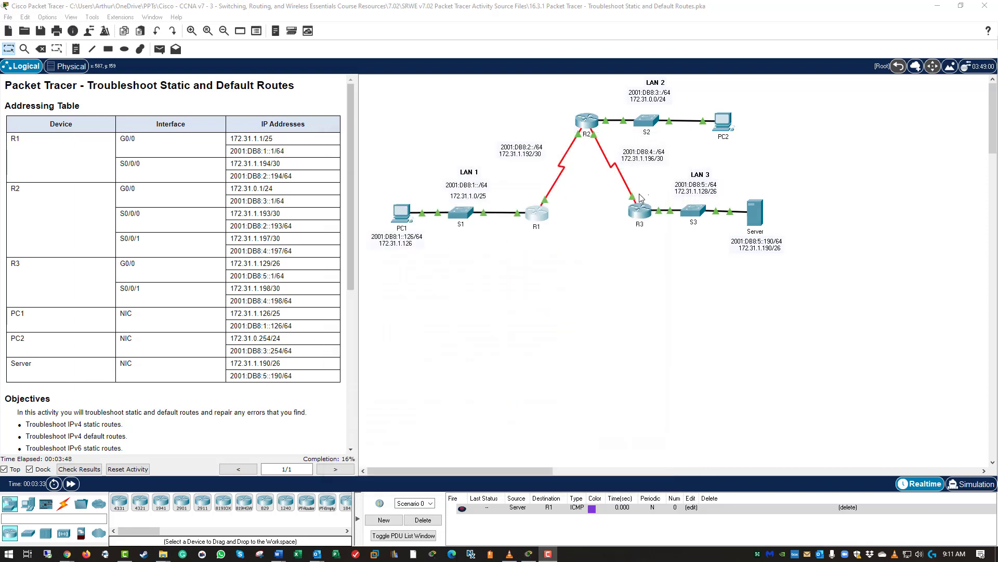
Step: Close R1 and repeat PC1's ping to 172.31.1.193, which still times out
left_click(677, 141)
left_click(407, 211)
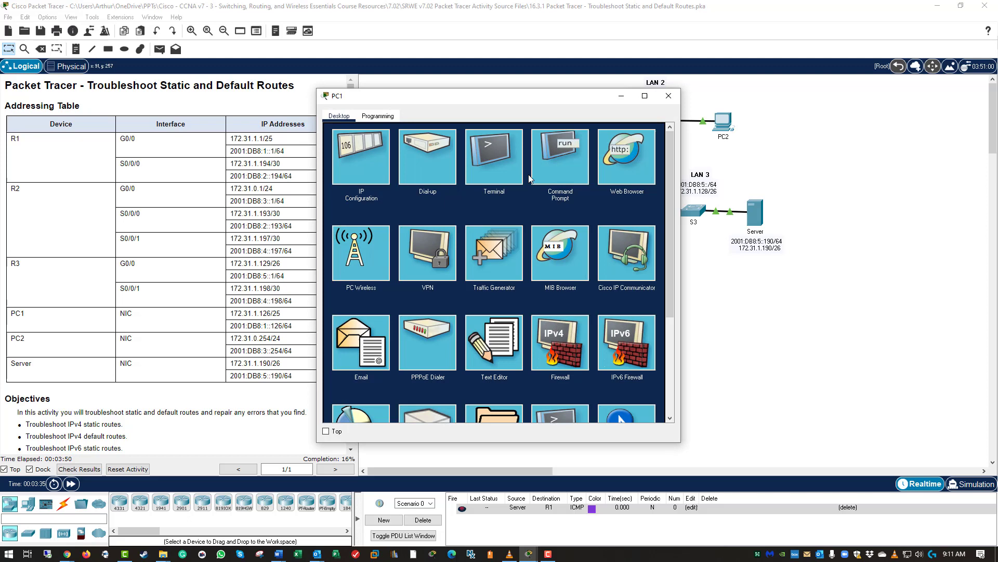
left_click(546, 166)
key("Up")
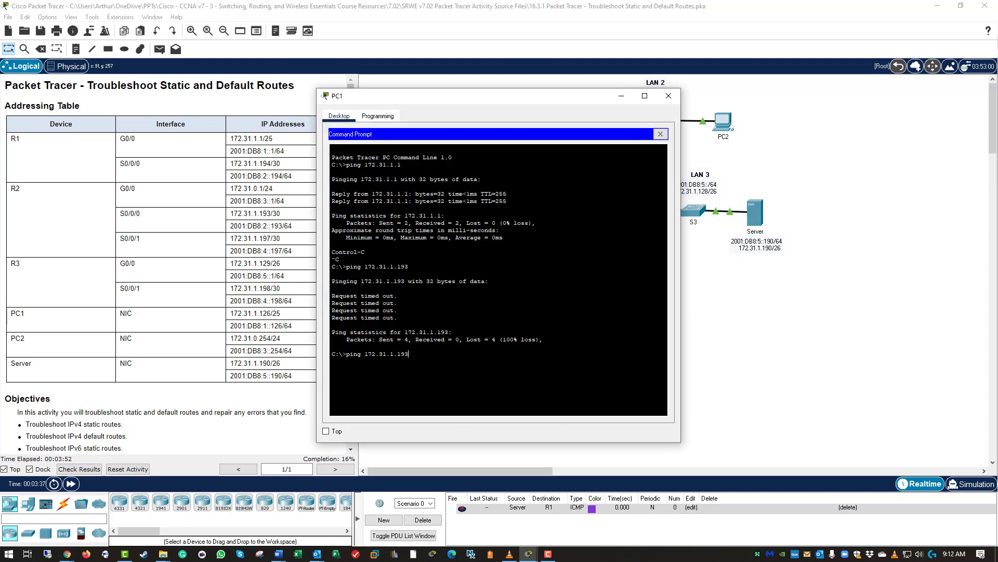
key("Return")
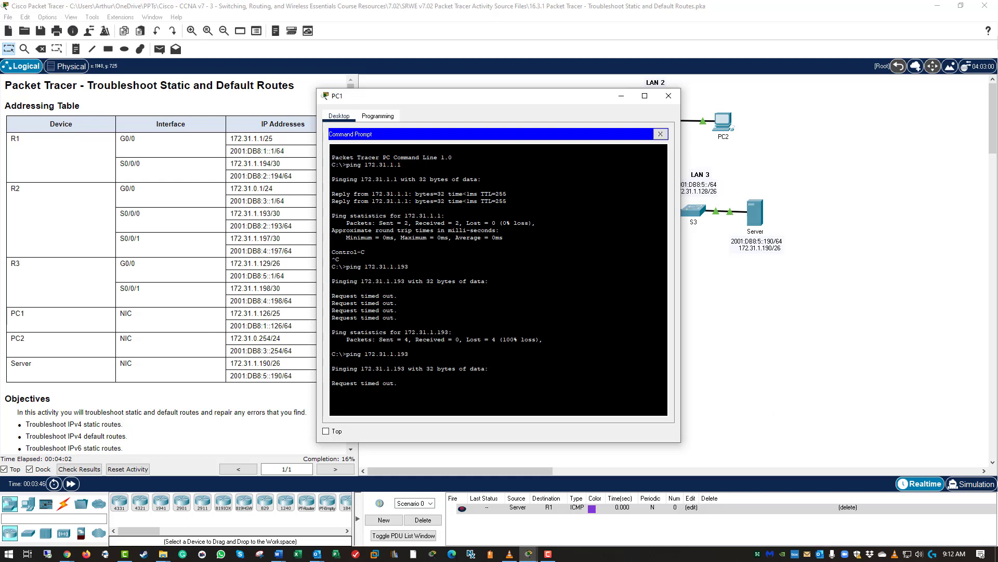
left_click_drag(481, 100, 378, 80)
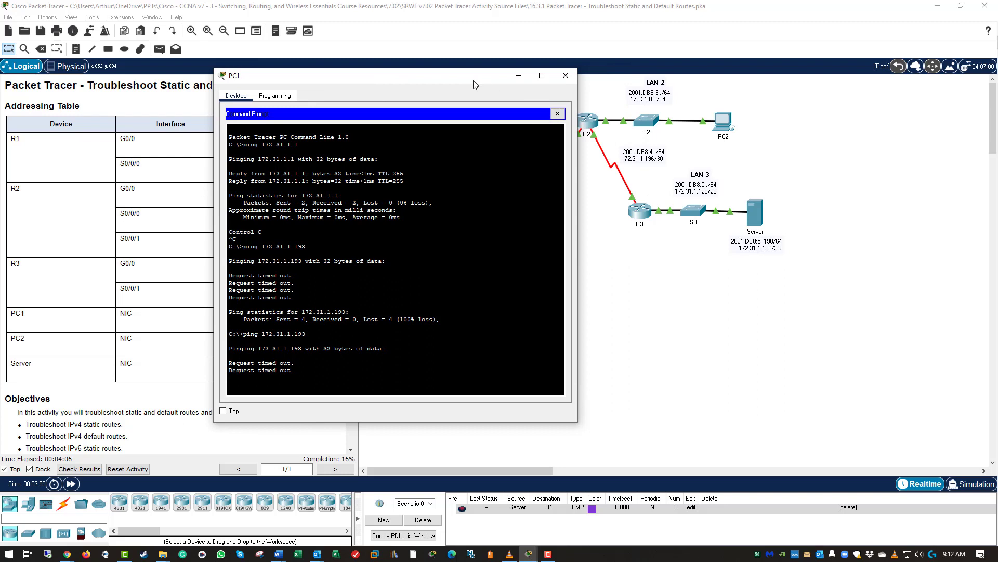
left_click_drag(473, 80, 340, 88)
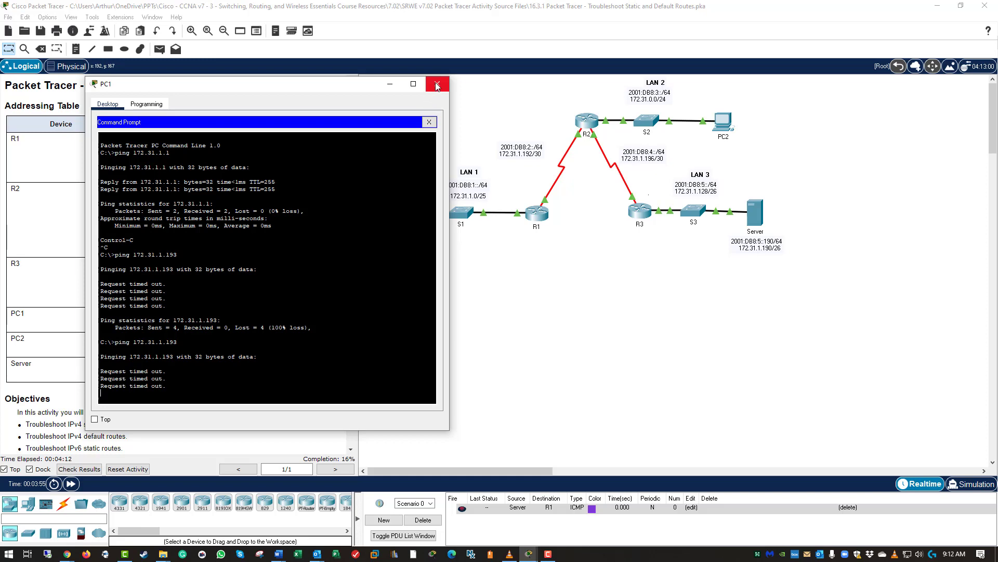
left_click(437, 86)
Step: Exit R1's configuration mode and verify show ip route lists the default via 172.31.1.193
left_click(531, 213)
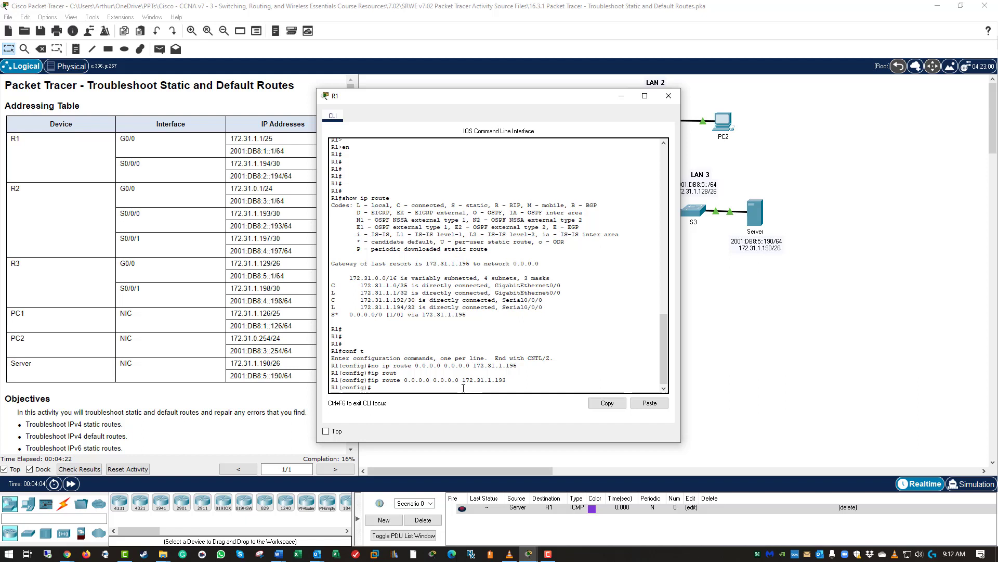
left_click(515, 383)
key("Return")
key("Return")
key("Return")
key("Return")
key("Up")
key("Up")
key("Up")
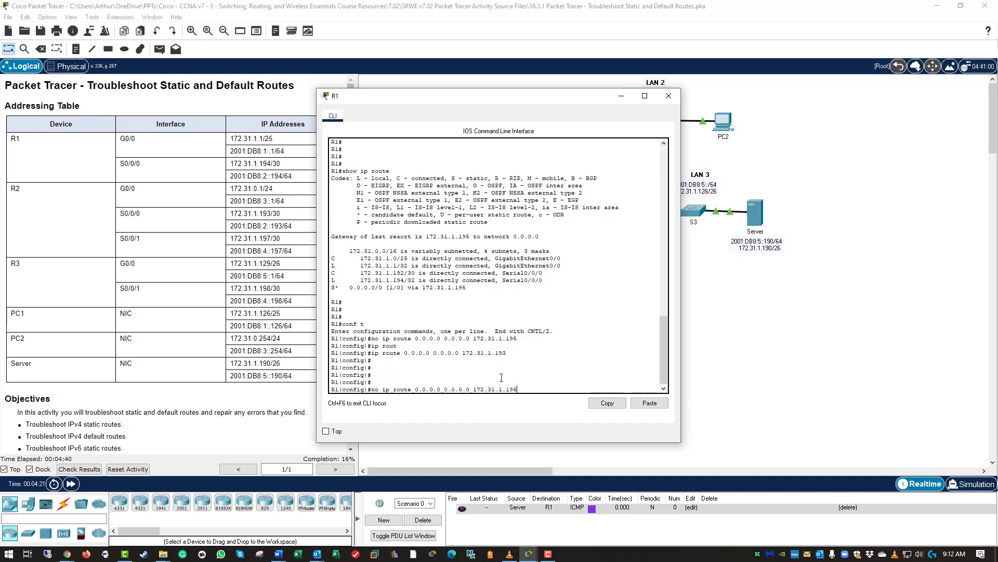
key("Down")
key("Down")
type("exit")
key("Return")
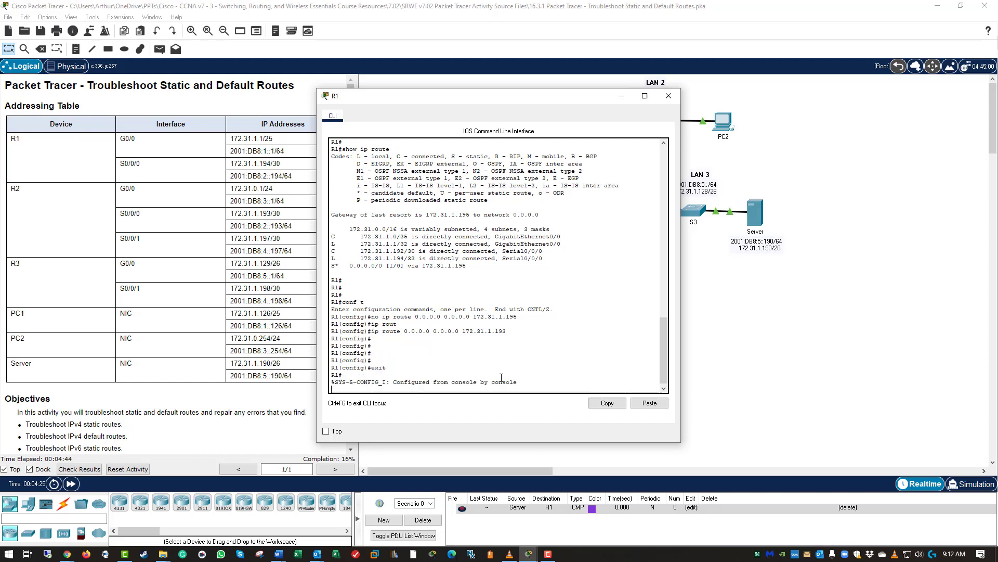
key("Return")
key("Return")
type("shoew")
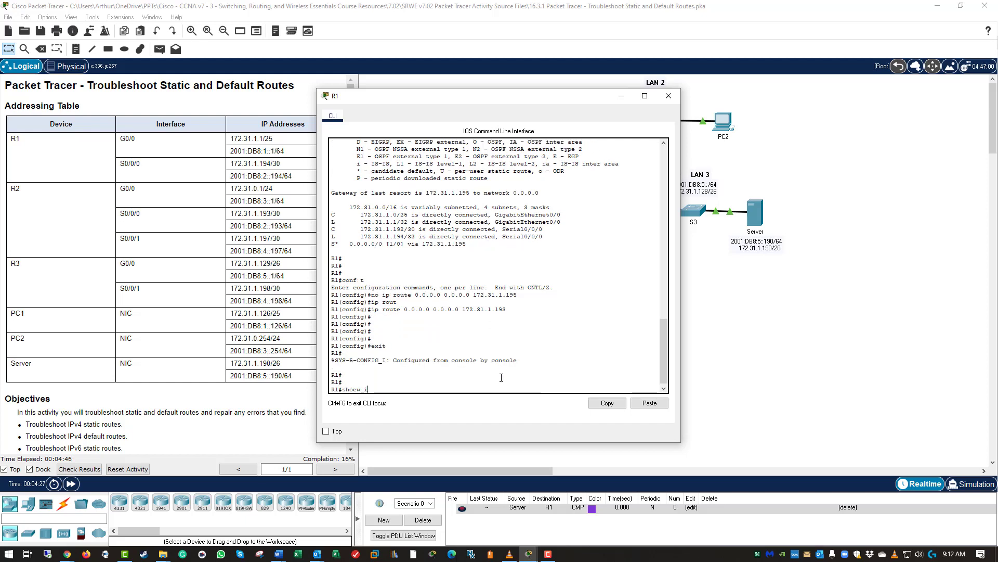
type("ip rou")
key("Tab")
key("Return")
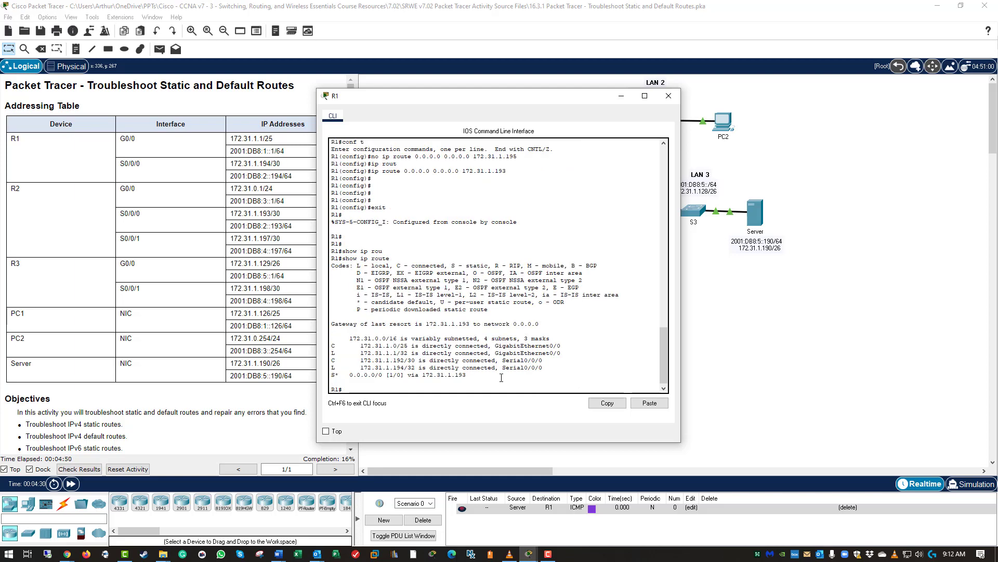
left_click_drag(469, 375, 349, 375)
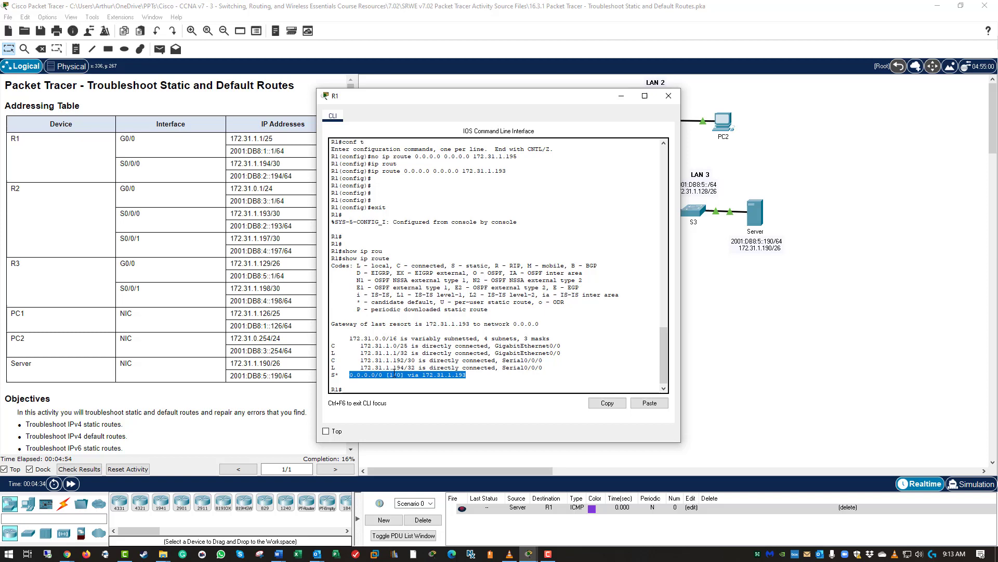
Step: Close R1 and check PC1's Command Prompt, where pings to 172.31.1.193 still fail
left_click(664, 95)
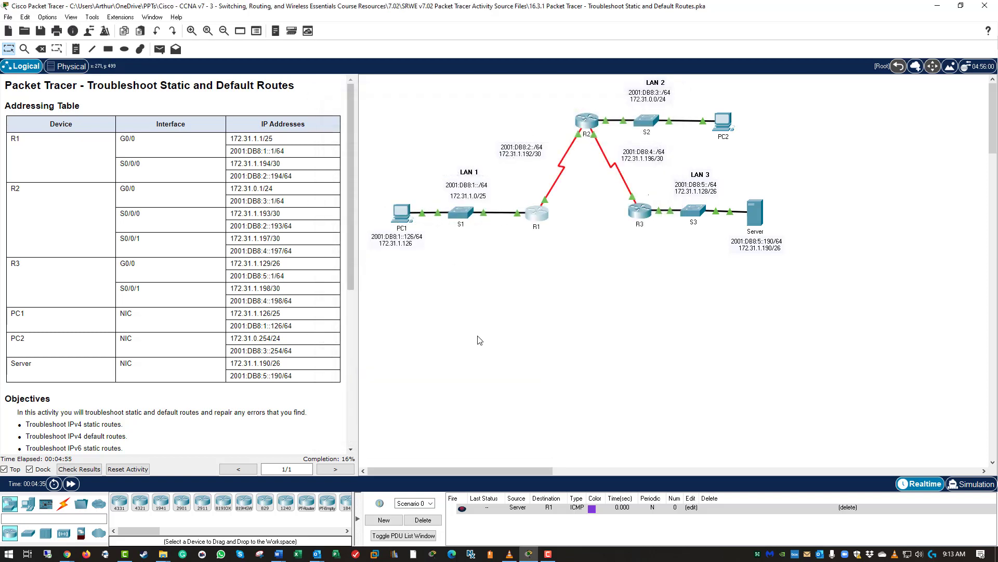
left_click(403, 214)
left_click(565, 151)
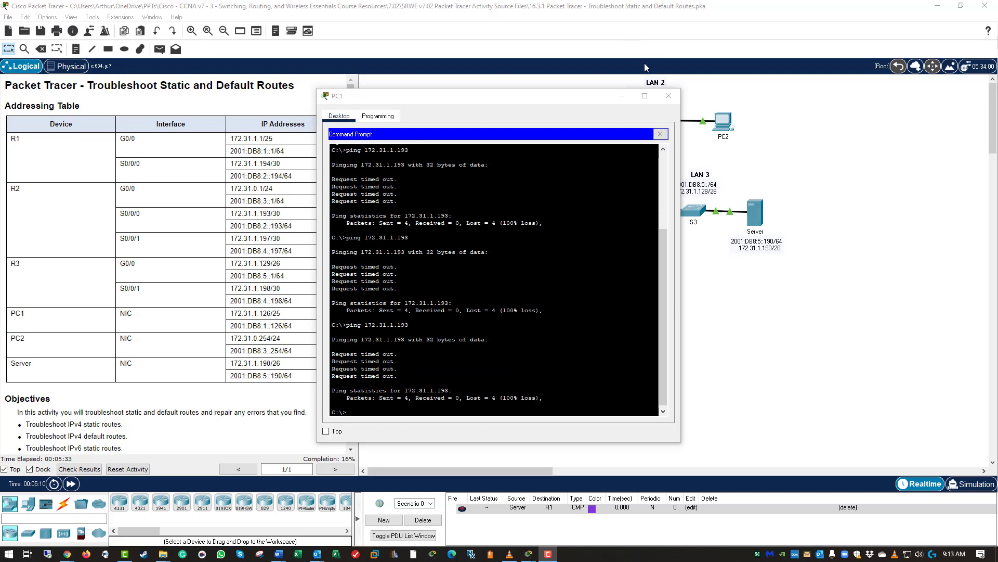
left_click(669, 96)
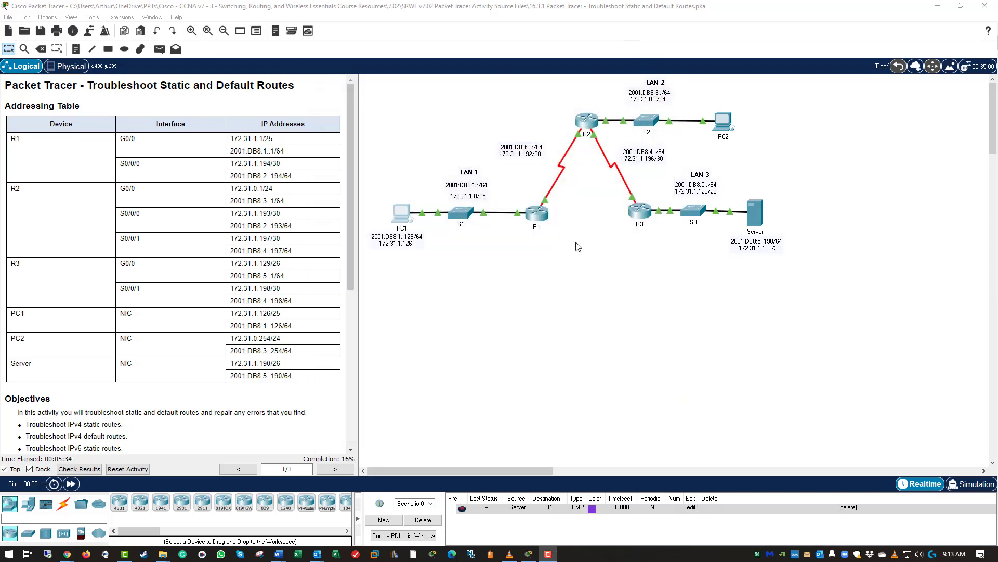
Step: Enter privileged mode on R2 and run show ip route
left_click(585, 127)
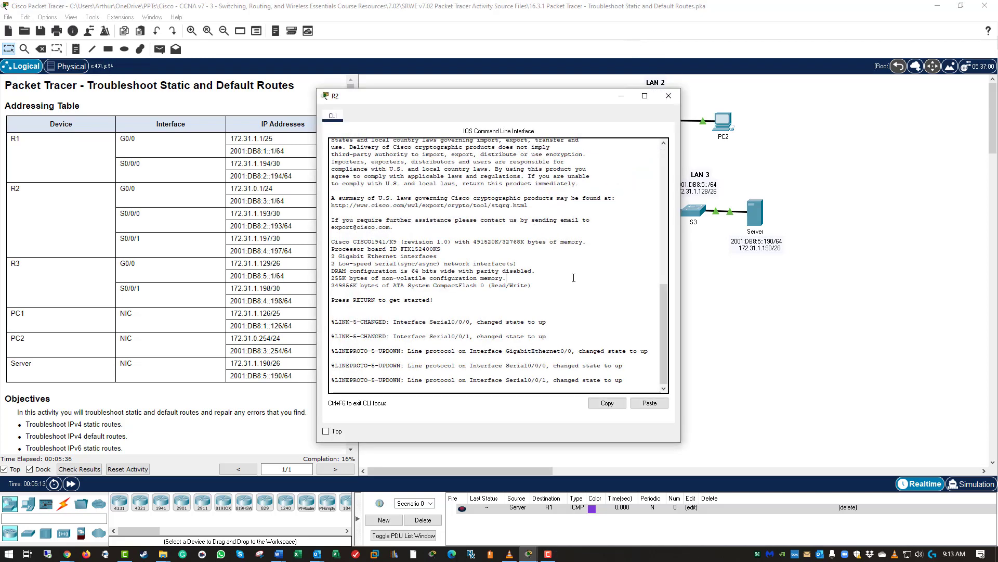
key("Return")
key("Return")
key("Return")
key("Return")
key("Return")
type("en")
key("Return")
key("Return")
key("Return")
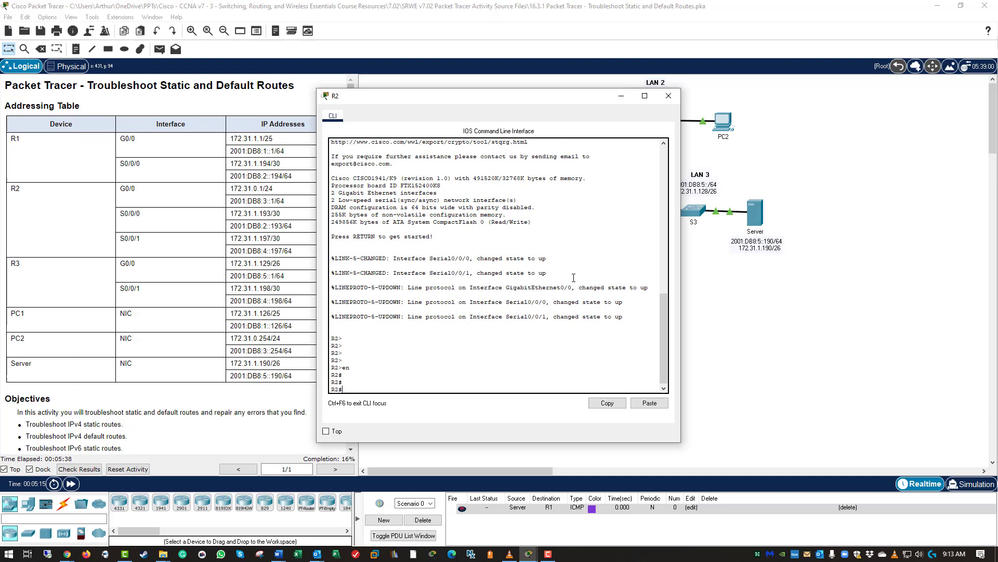
key("Return")
type("show ip")
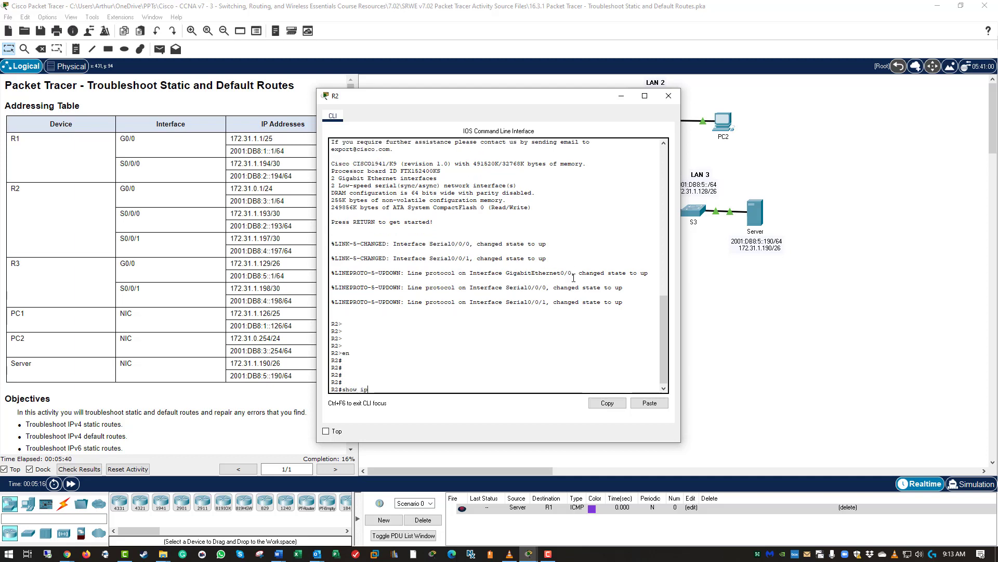
type(" route")
key("Return")
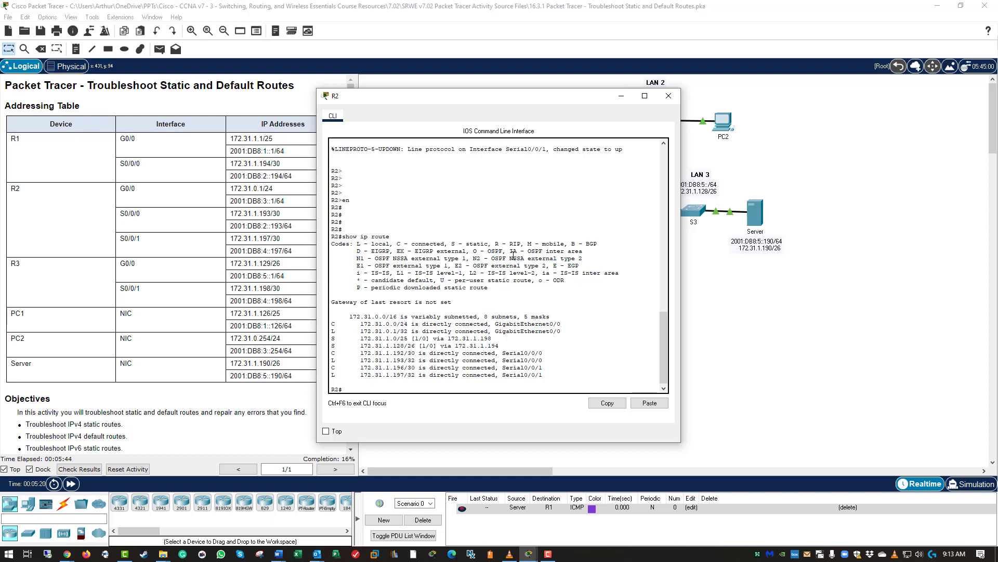
Step: Check R2's routes 172.31.1.0/25 via .198 and 172.31.1.128/26 via .194 against the topology
left_click_drag(332, 341, 499, 346)
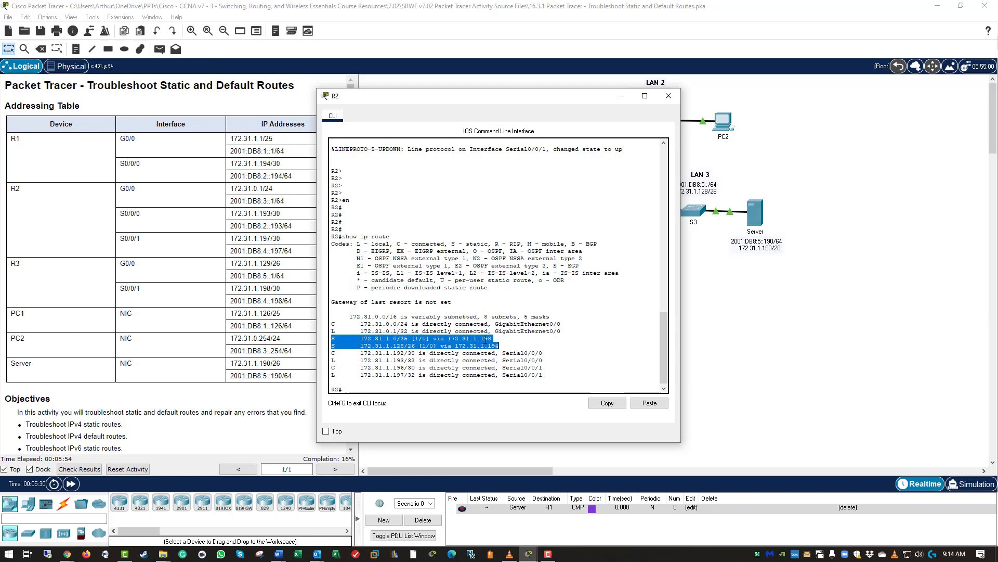
left_click_drag(491, 338, 332, 339)
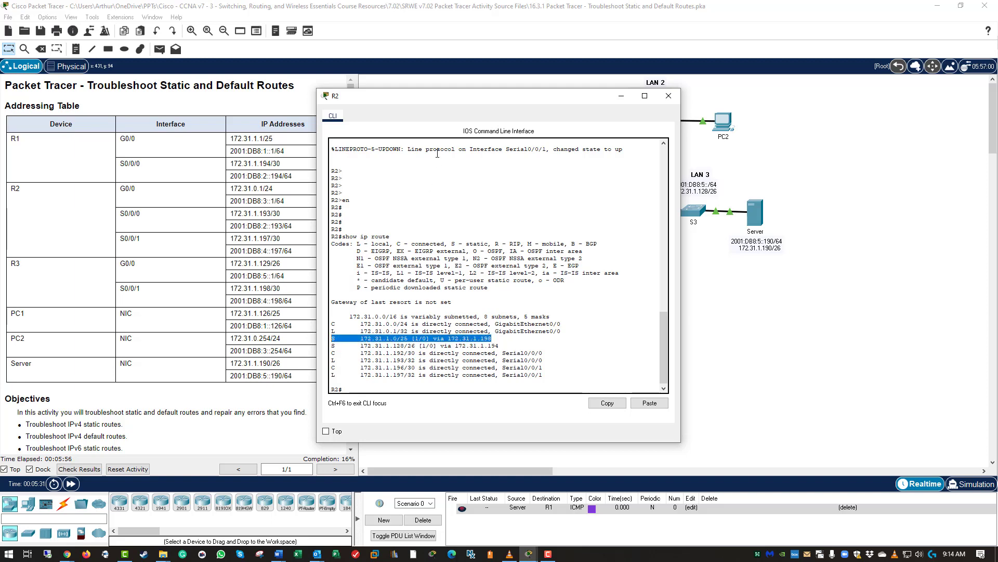
left_click_drag(435, 95, 138, 95)
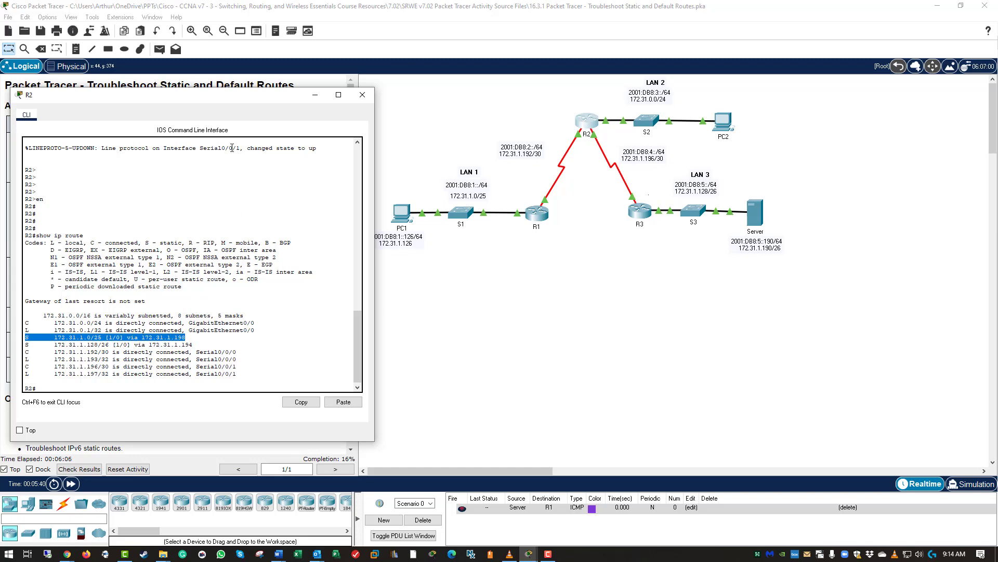
left_click_drag(223, 97, 509, 115)
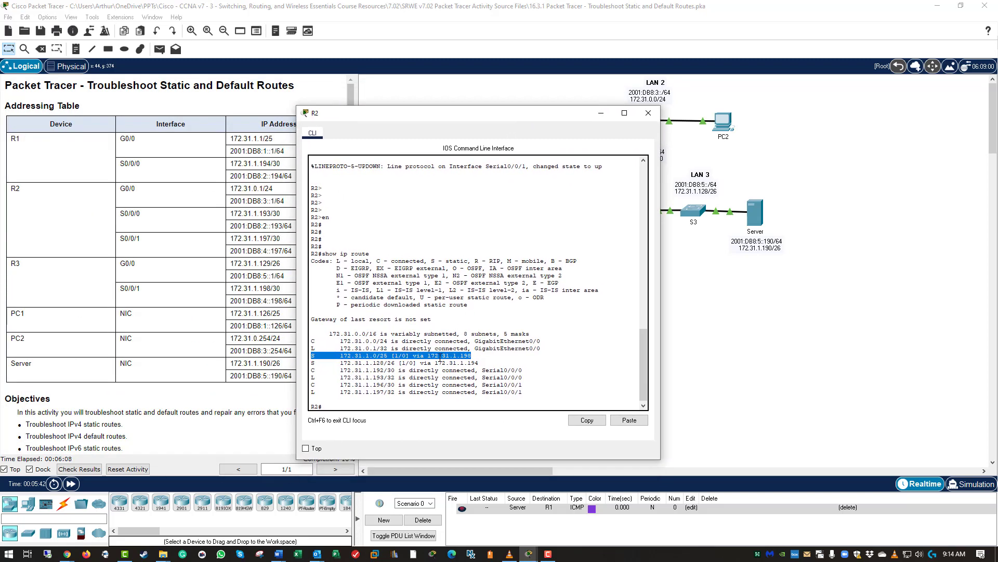
Step: Enter R2's configuration mode, abandon a partial no ip route, and exit
left_click(398, 397)
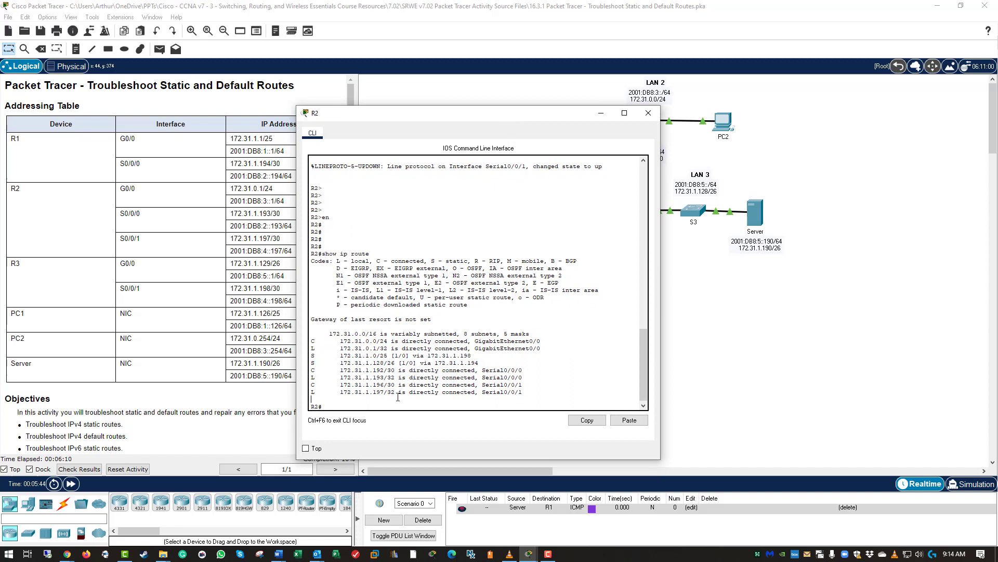
key("Return")
key("Return")
key("Return")
type("c")
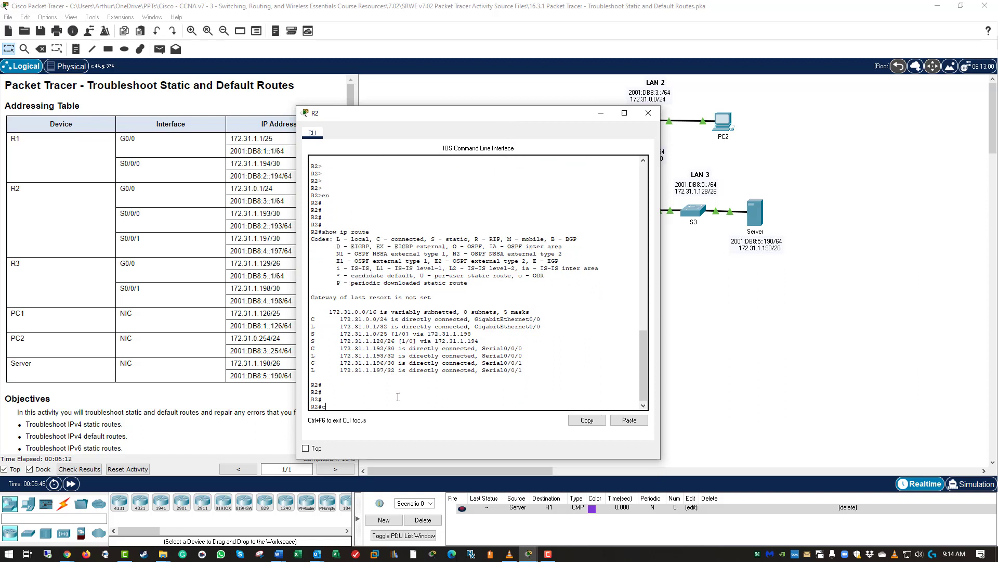
type("onf t")
key("Return")
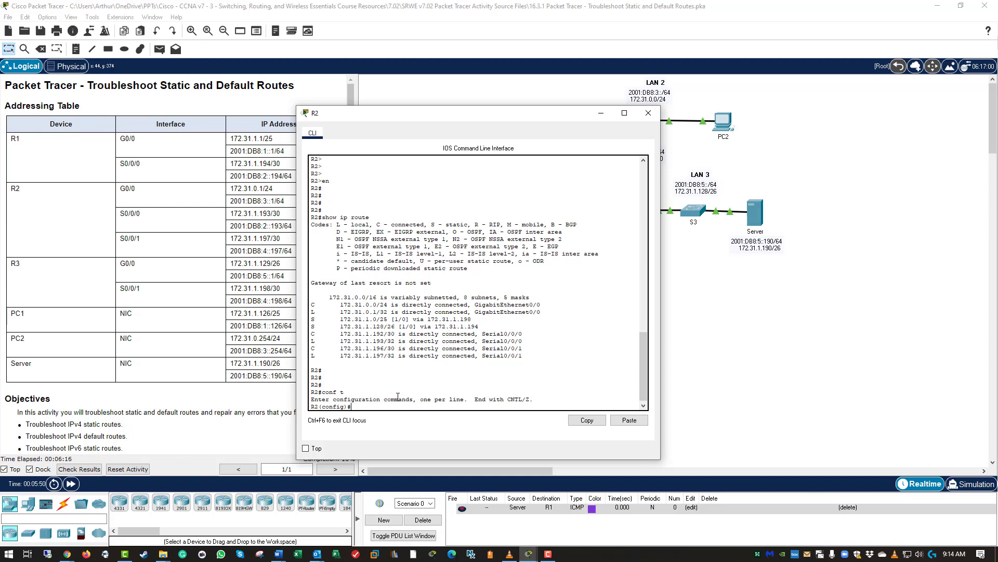
type("no ip")
key("BackSpace")
key("BackSpace")
key("BackSpace")
key("BackSpace")
key("BackSpace")
key("BackSpace")
key("BackSpace")
key("BackSpace")
key("BackSpace")
key("BackSpace")
key("BackSpace")
key("BackSpace")
type("exit")
key("Return")
Step: List R2's running config and copy the ip route 172.31.1.0 255.255.255.128 line
key("Return")
key("Return")
type("show")
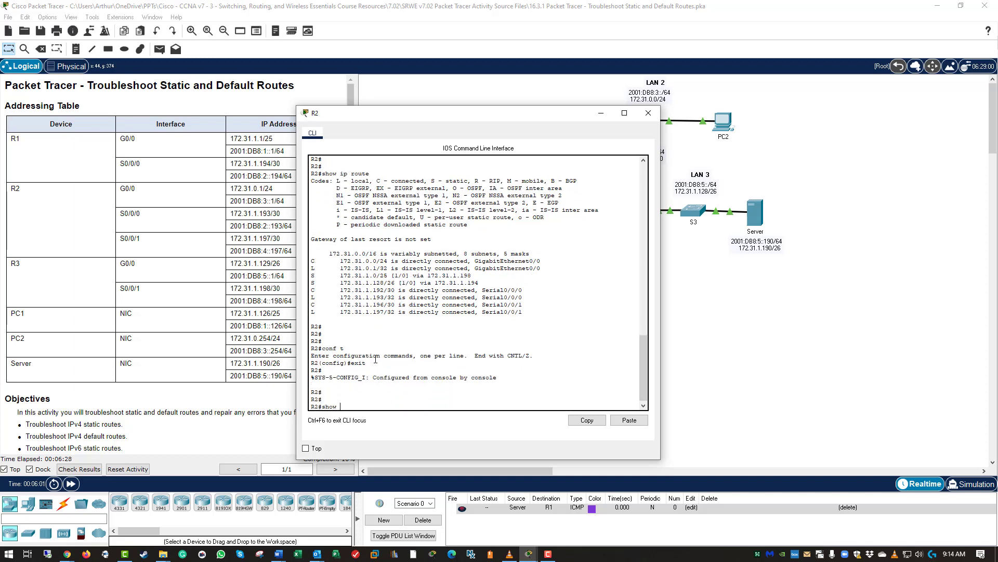
type(" run")
key("Return")
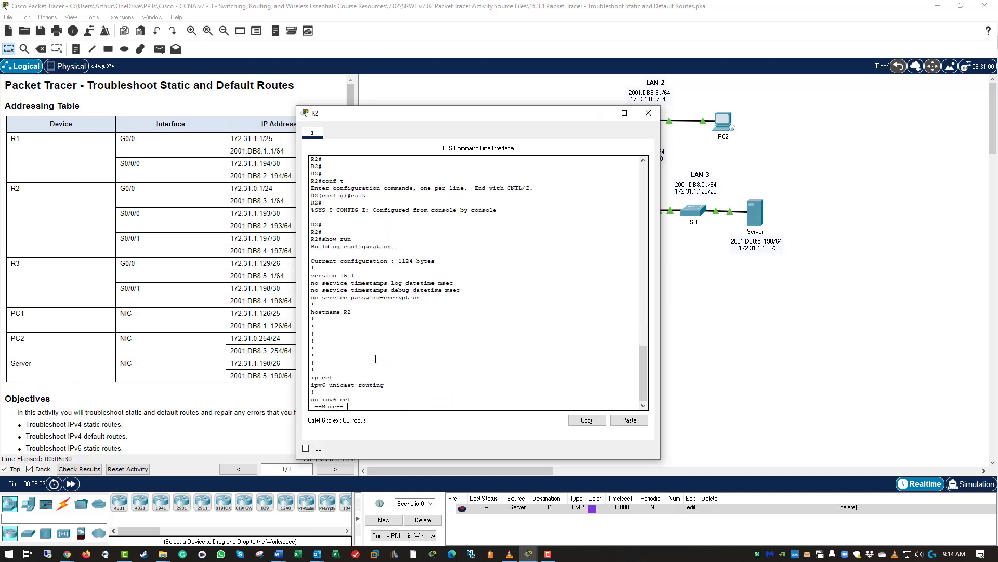
key("space")
key("space")
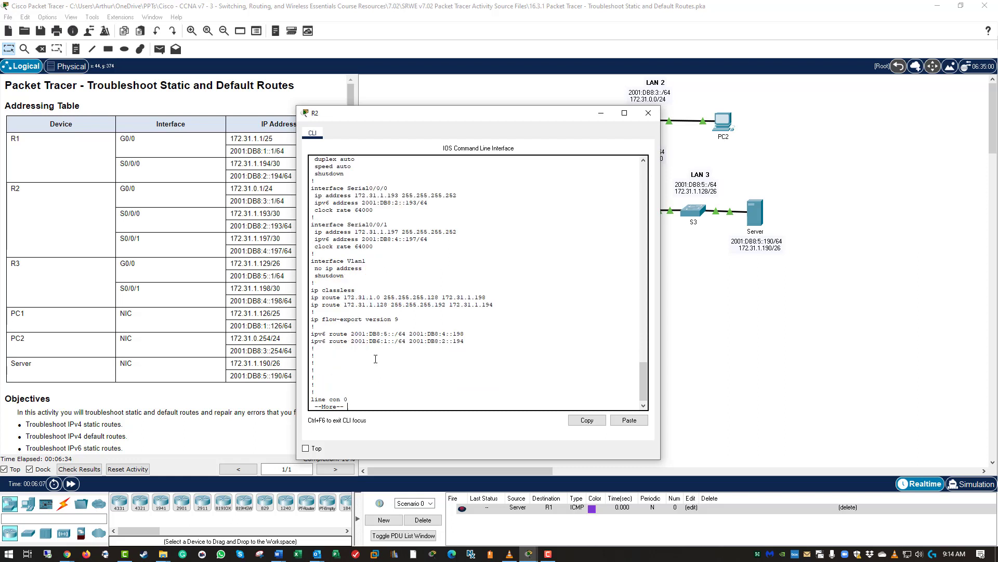
key("q")
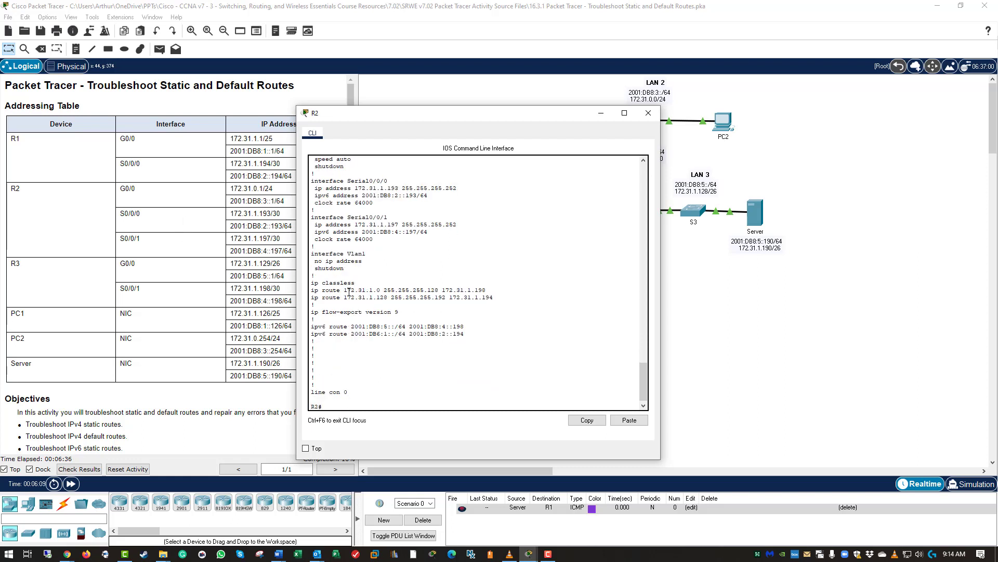
left_click_drag(487, 292, 311, 290)
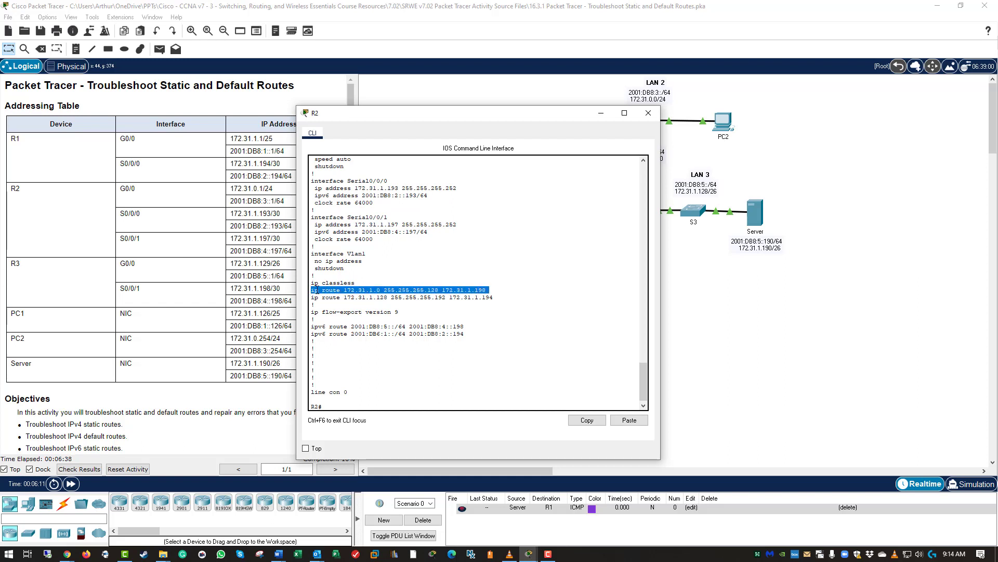
right_click(317, 290)
left_click(338, 299)
left_click(351, 407)
Step: On R2, route 172.31.1.0/25 via 172.31.1.194 and remove the old route via 172.31.1.198
type("conf t")
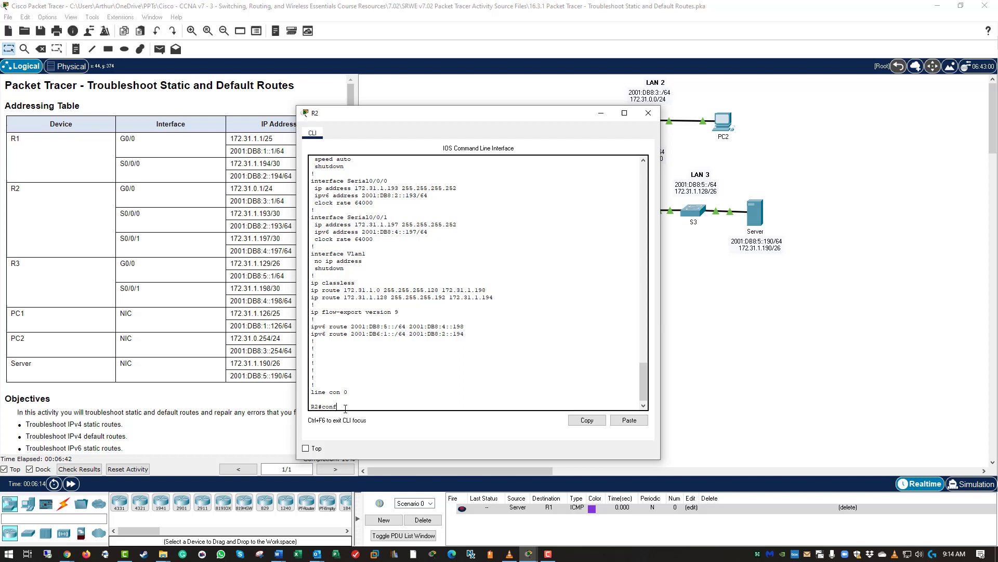
key("Return")
left_click(630, 420)
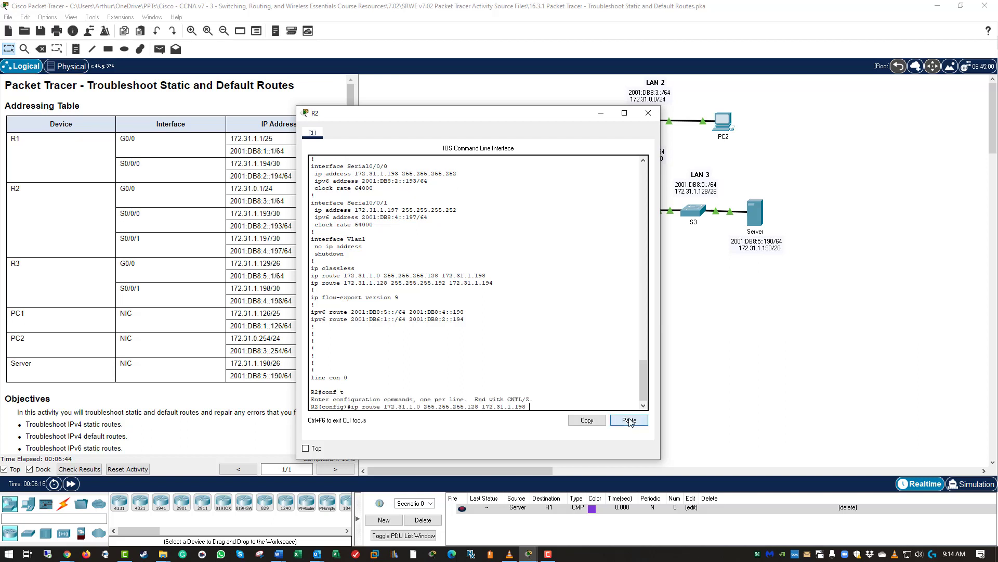
key("BackSpace")
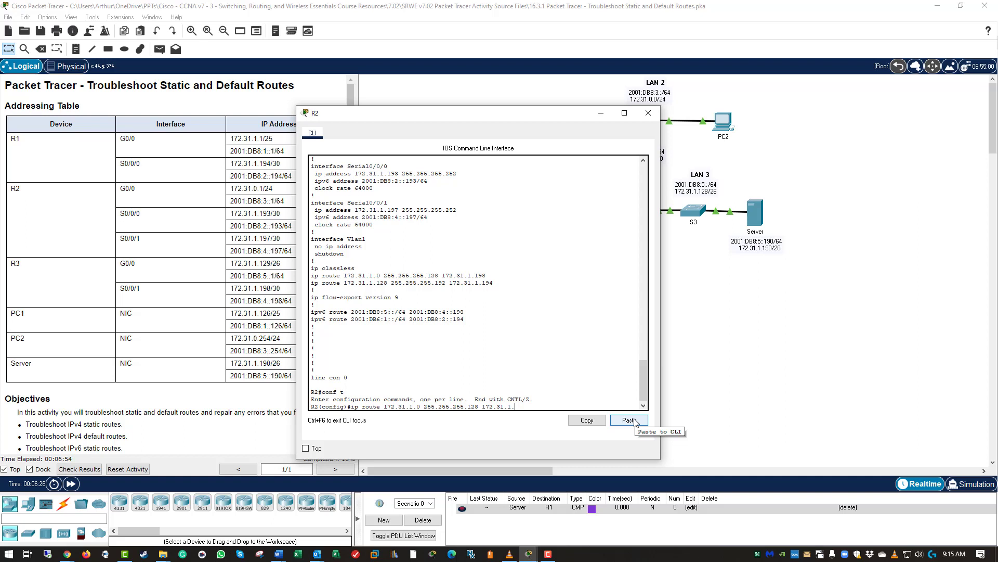
type("94")
key("Return")
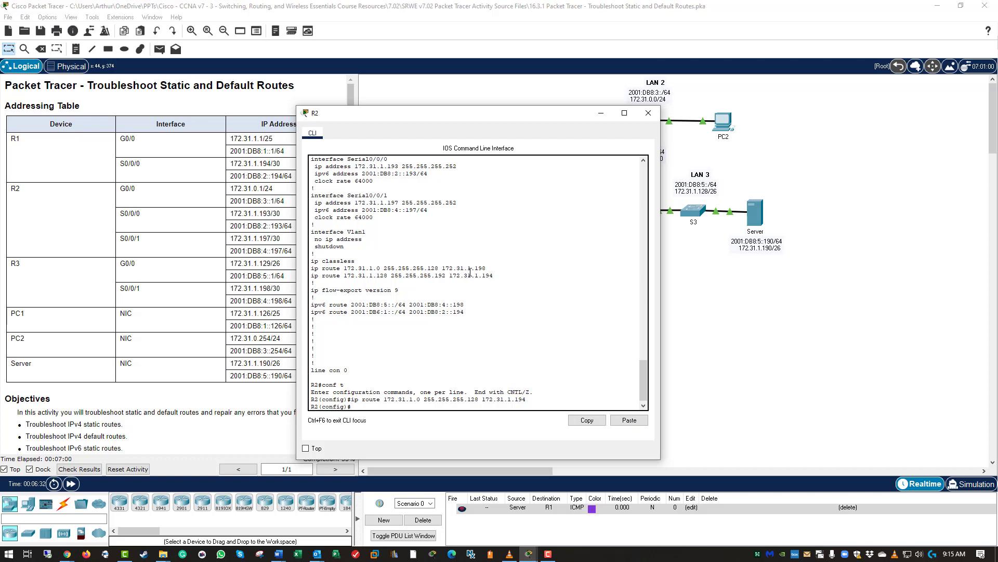
type("no")
left_click(629, 420)
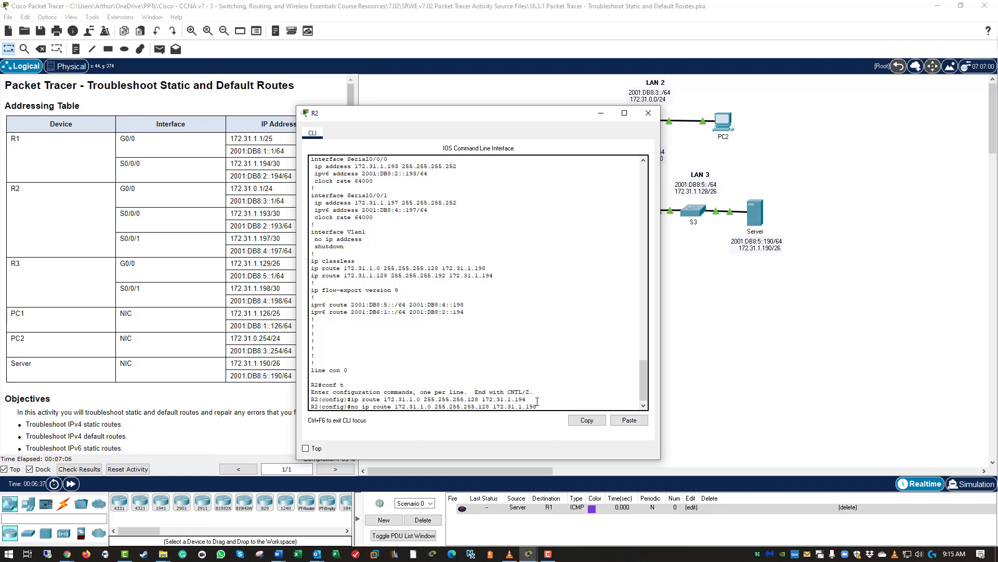
key("Return")
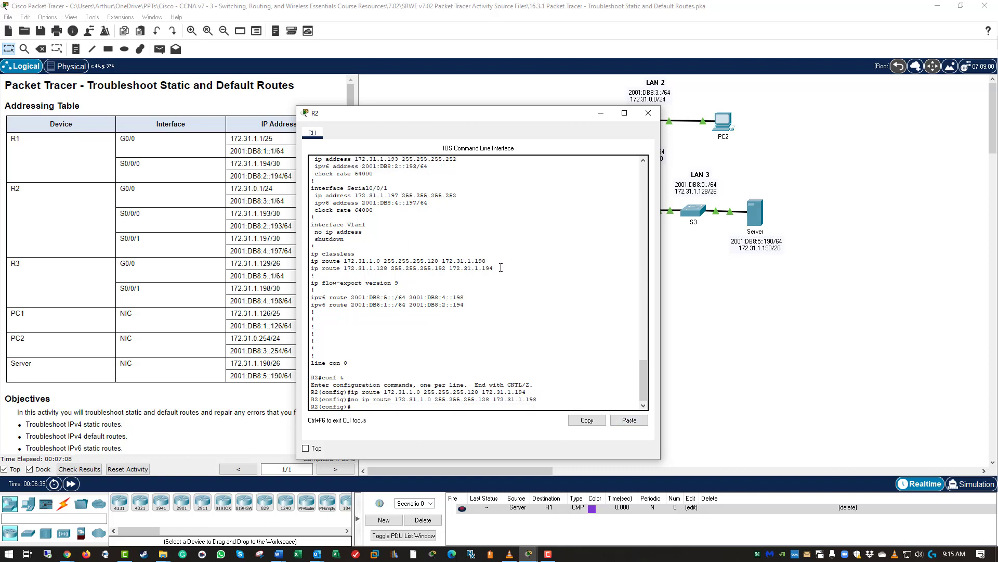
Step: Replace R2's 172.31.1.128/26 route via 172.31.1.194 with one via 172.31.1.198
left_click_drag(497, 267, 313, 265)
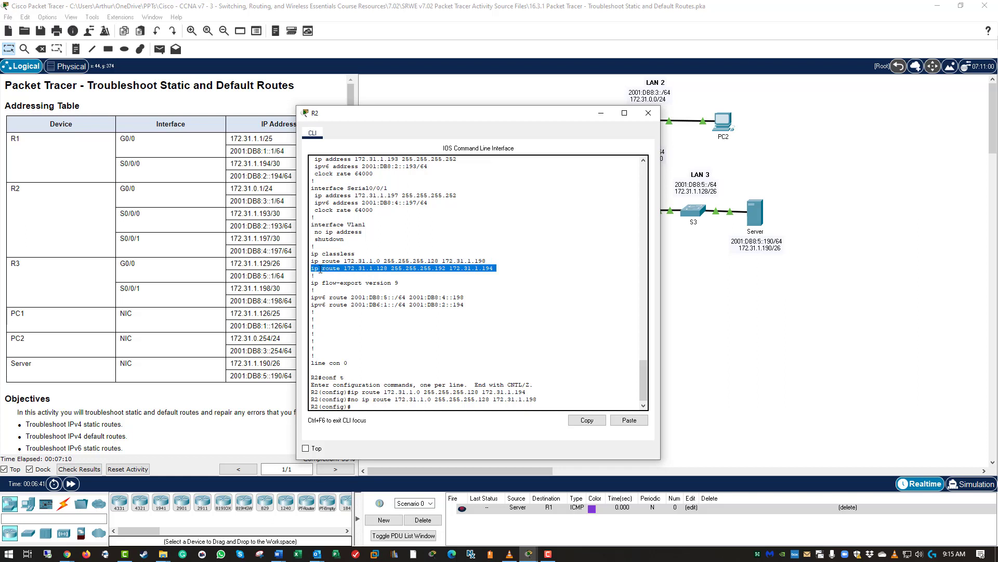
right_click(320, 269)
left_click(342, 279)
left_click(374, 406)
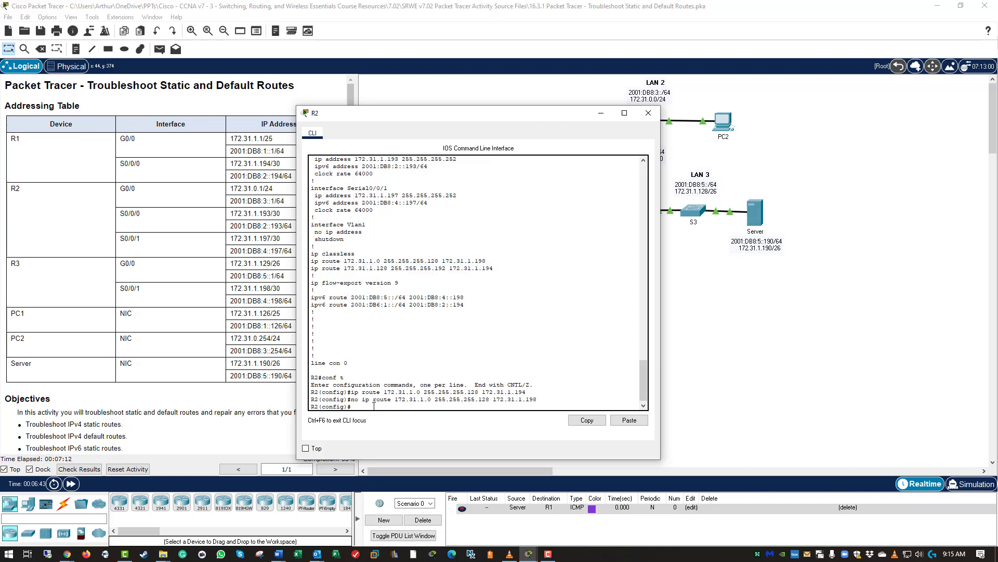
type("no")
left_click(629, 420)
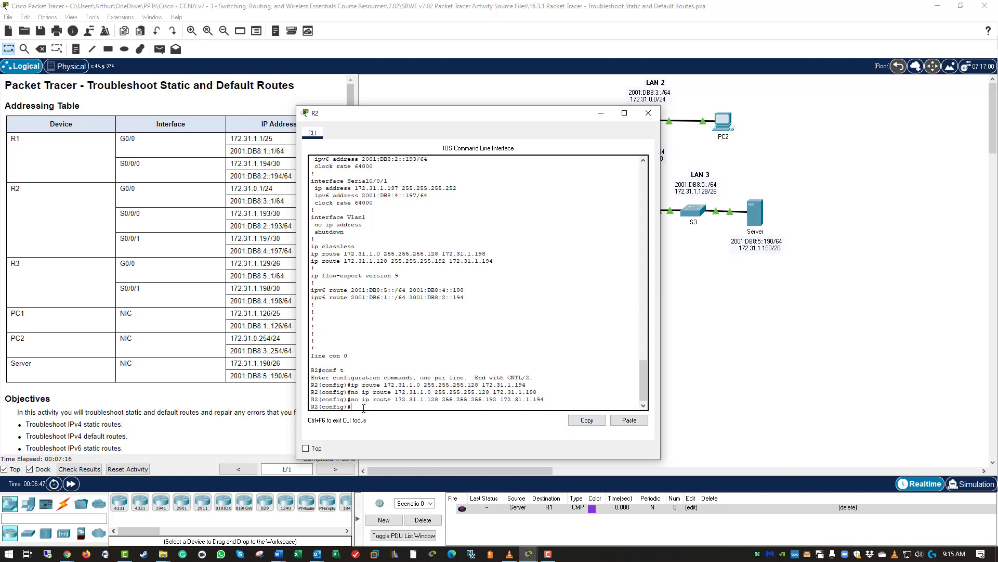
key("ctrl+v")
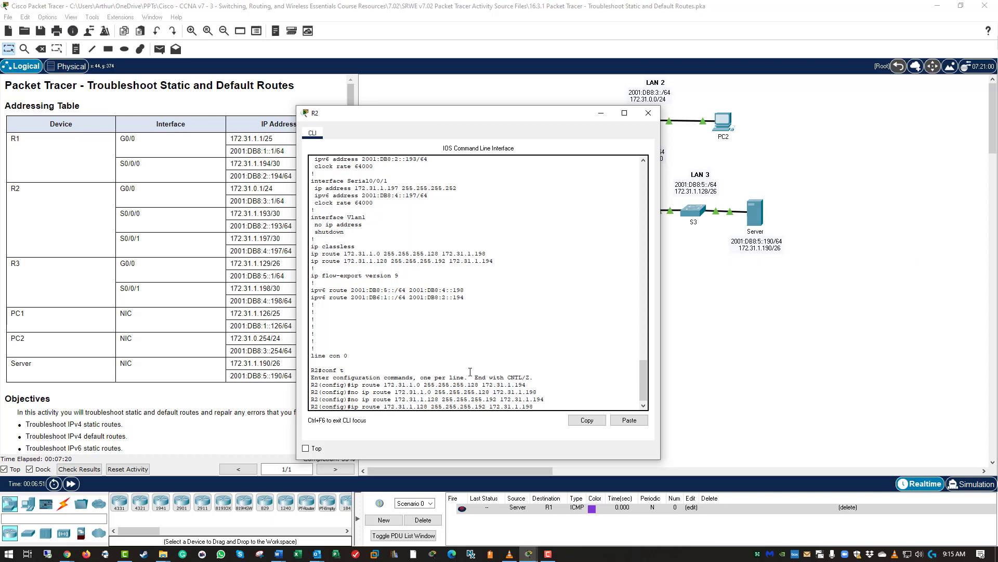
key("Return")
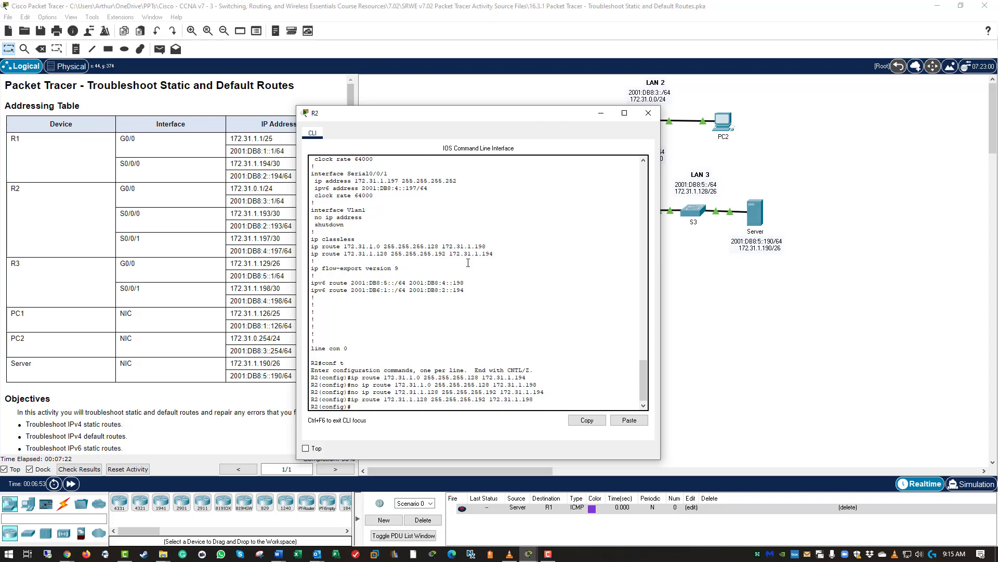
left_click_drag(491, 247, 476, 246)
Step: Close R2, rerun PC1's ping to 172.31.1.193, which now gets replies, and close PC1
left_click(648, 113)
left_click(397, 213)
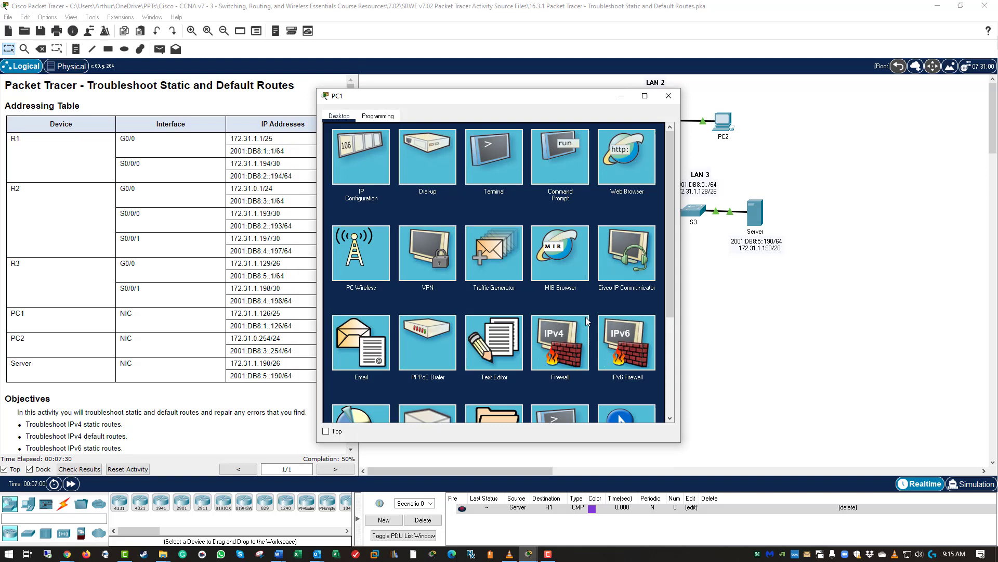
left_click(577, 158)
key("Up")
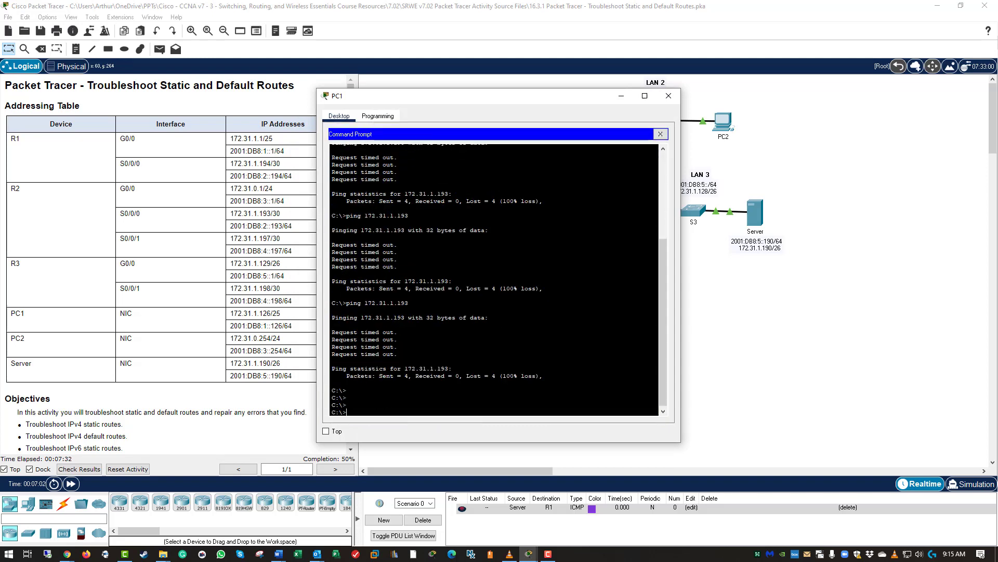
key("Return")
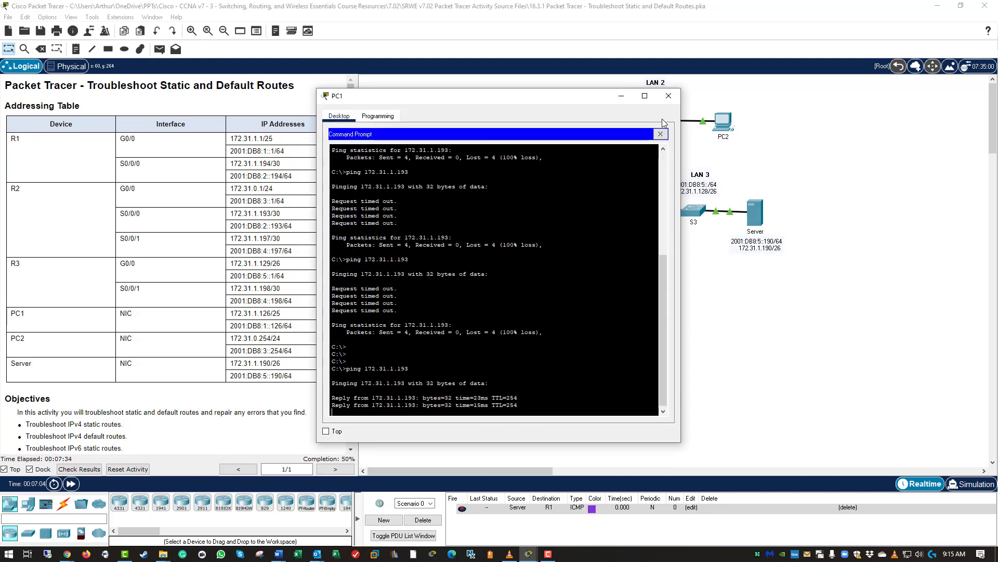
left_click(669, 96)
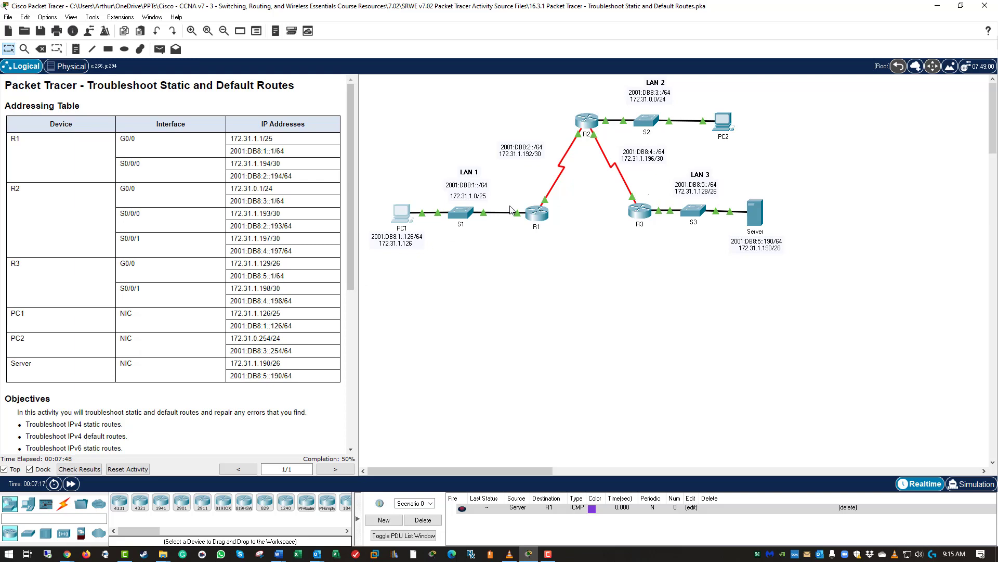
Step: Exit configuration mode on R2 and display its IPv4 routing table with show ip route
left_click(595, 126)
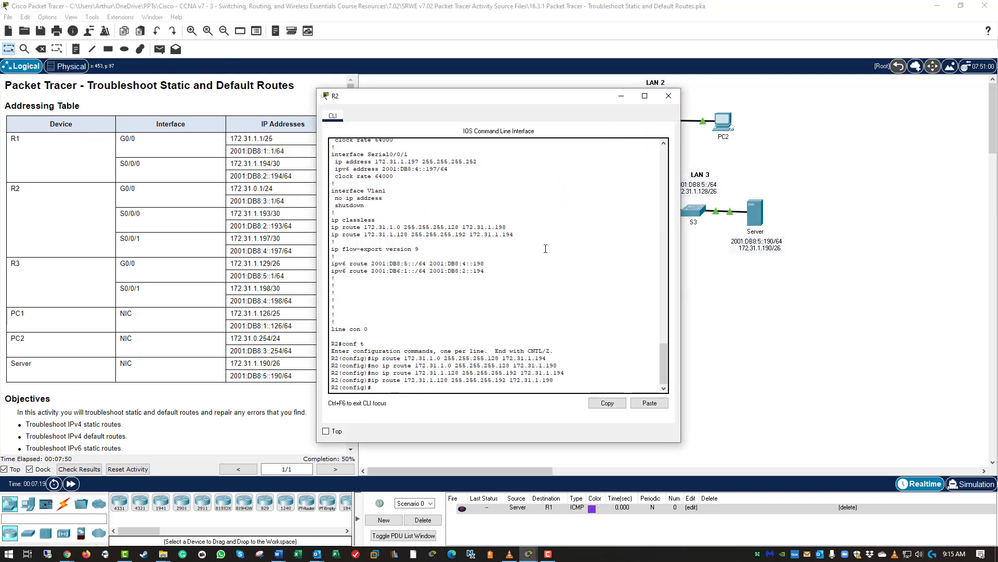
type("ex")
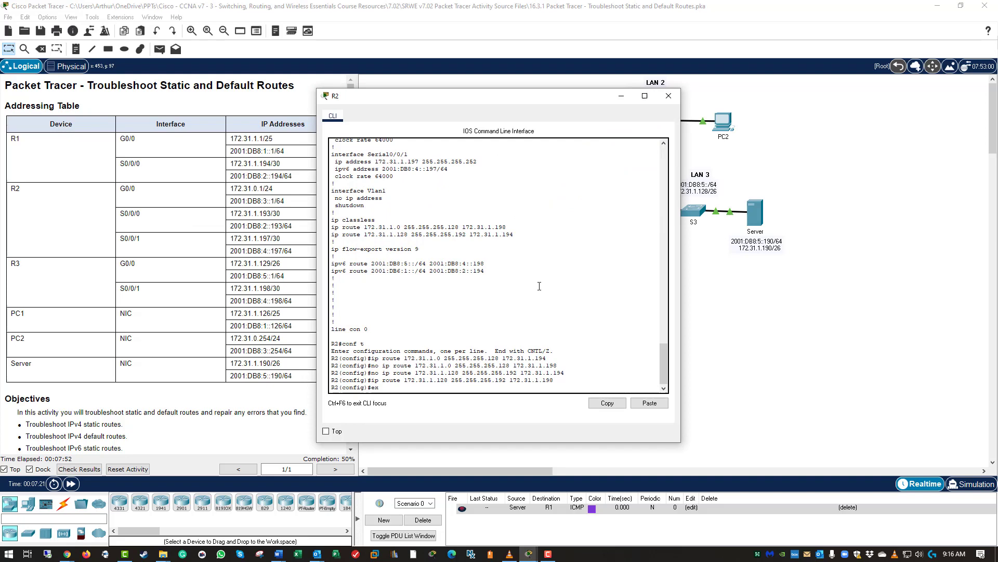
type("it")
key("Return")
key("Return")
key("Return")
key("Return")
key("Return")
key("Return")
key("Return")
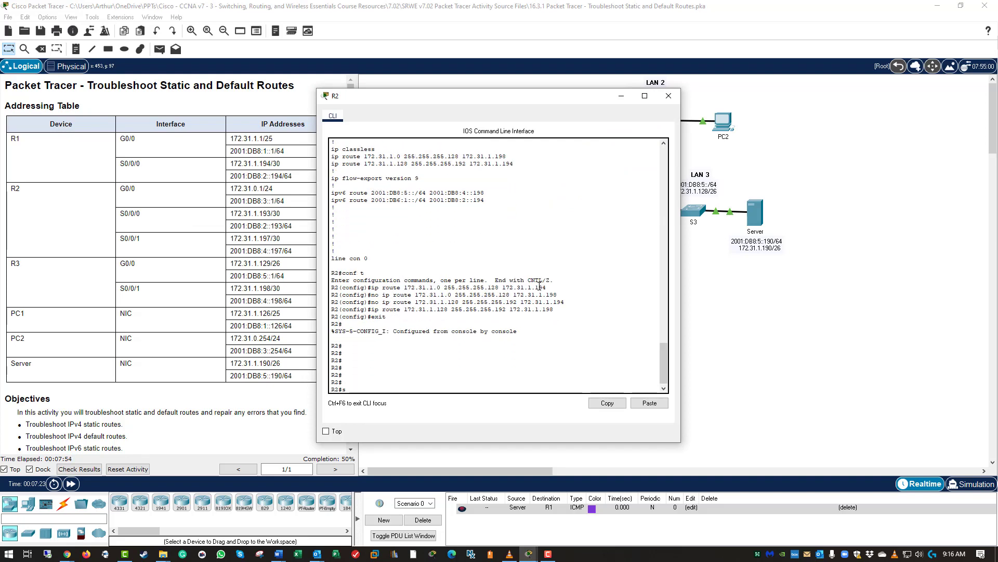
type("show ip route")
key("Return")
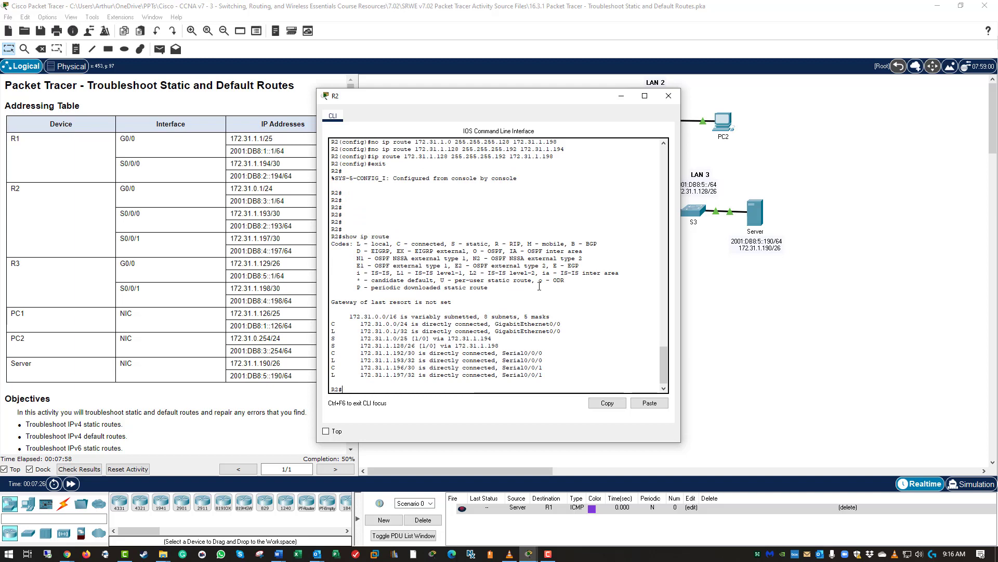
type("show ip route")
Step: Display R2's full IPv6 routing table with show ipv6 route
key("Left")
key("Left")
key("Left")
key("Left")
key("Left")
key("Left")
type("v6")
key("Return")
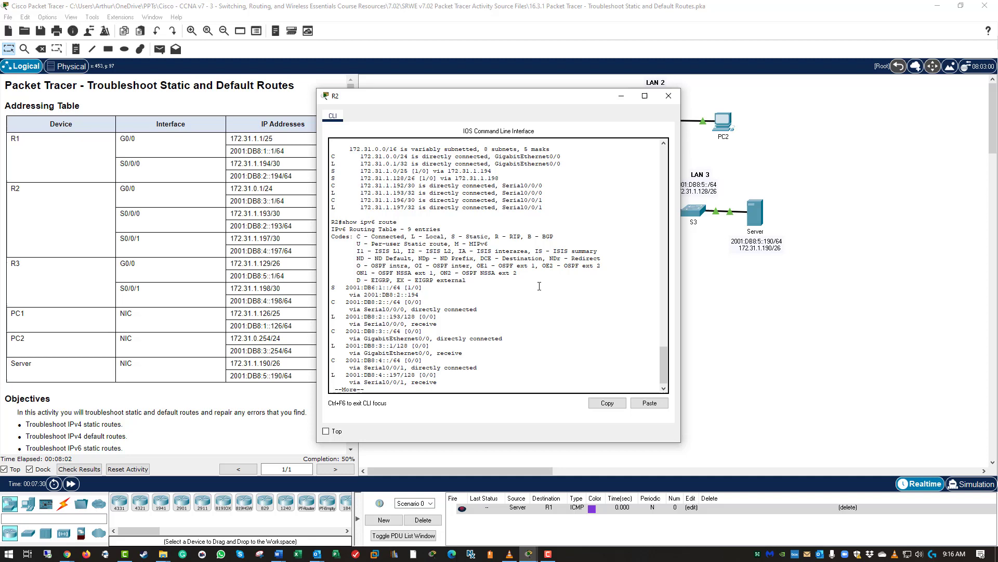
key("space")
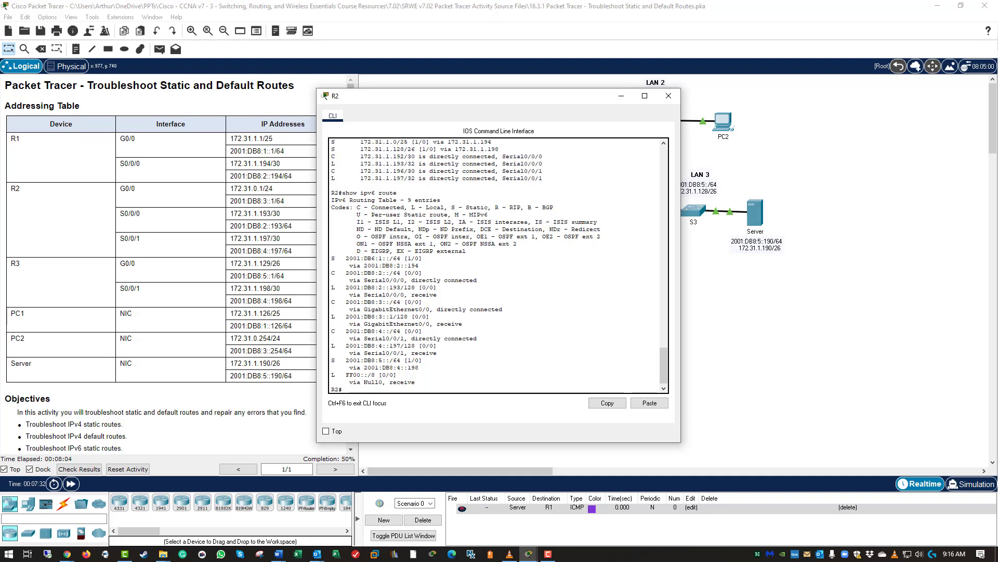
Step: Highlight R2's 2001:DB6:1::/64 route, then list R2's running configuration with show run
left_click_drag(455, 97, 649, 164)
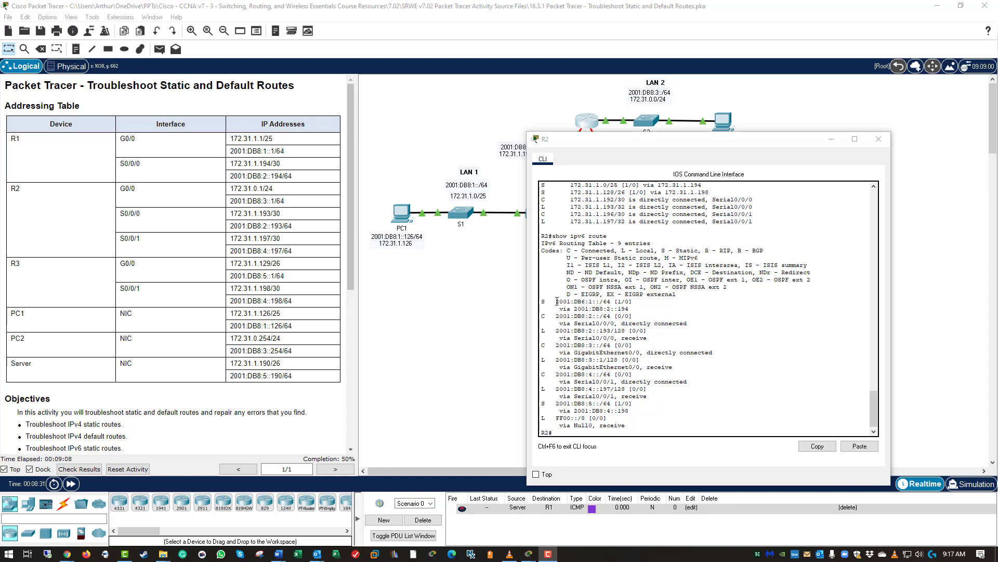
left_click_drag(557, 301, 595, 297)
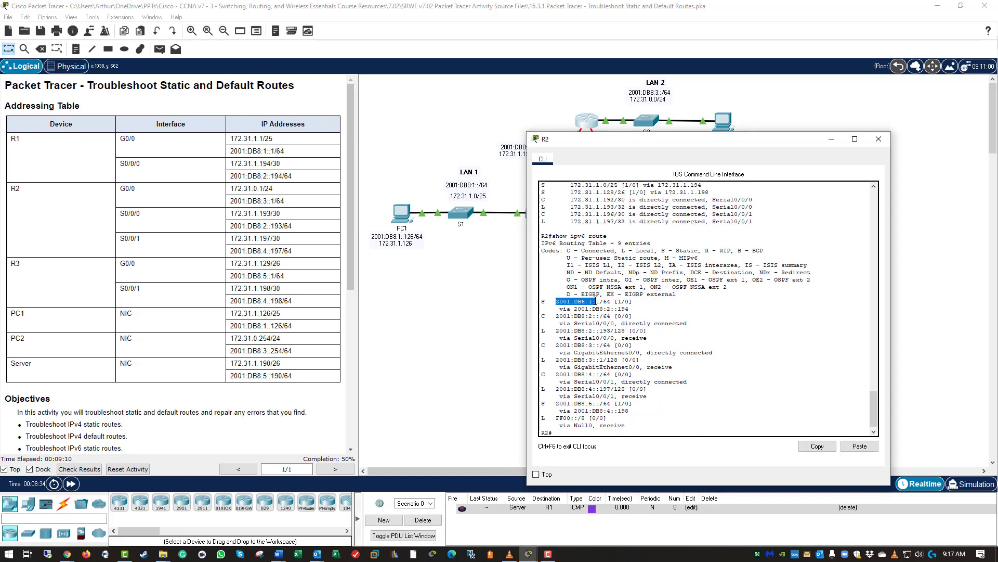
left_click(577, 431)
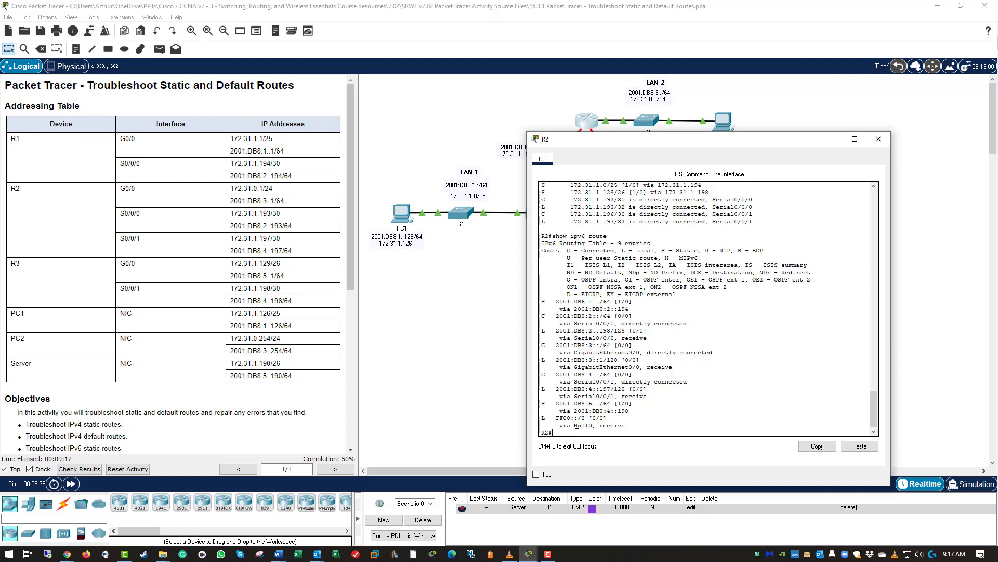
key("Return")
key("Return")
key("Return")
key("Return")
type("co")
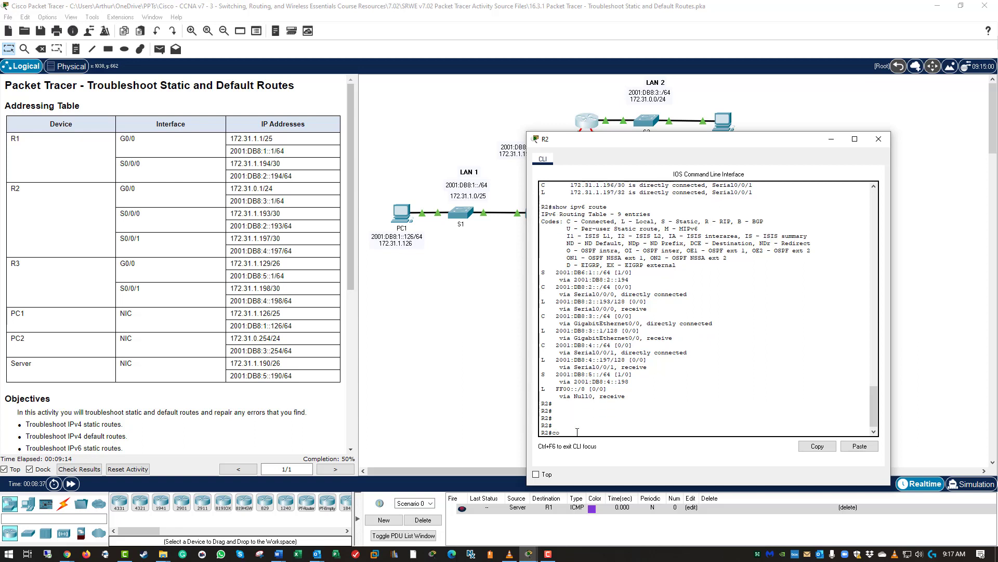
type("nf")
key("BackSpace")
key("BackSpace")
key("BackSpace")
type("show run")
key("Return")
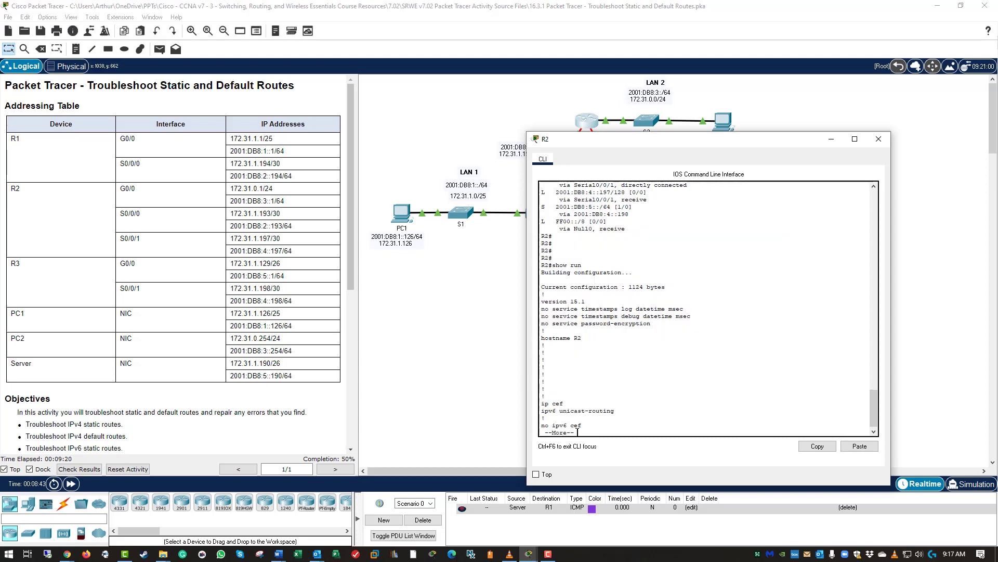
Step: Enter configuration mode on R2 and remove the ipv6 route 2001:DB6:1::/64 2001:DB8:2::194
key("space")
key("space")
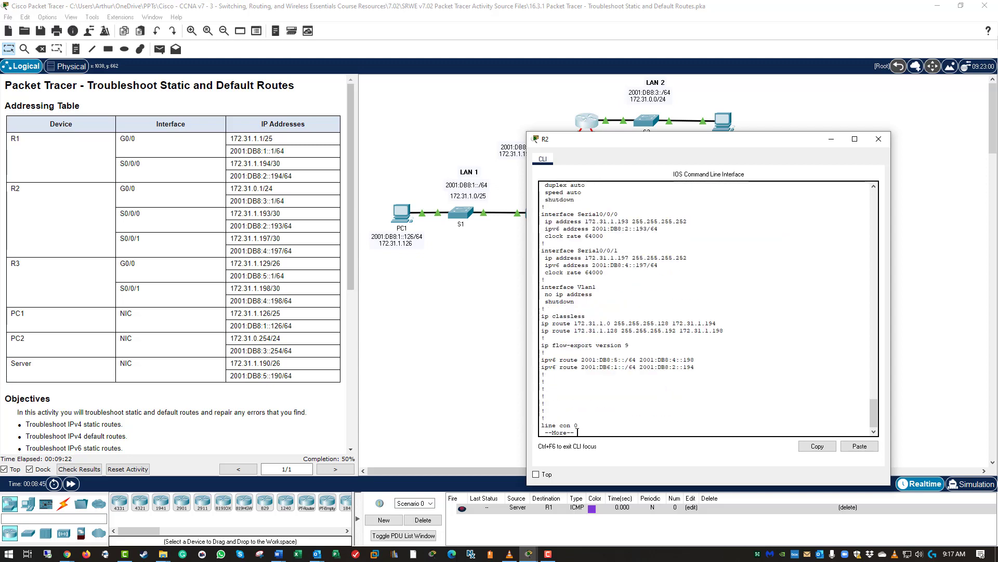
type("q")
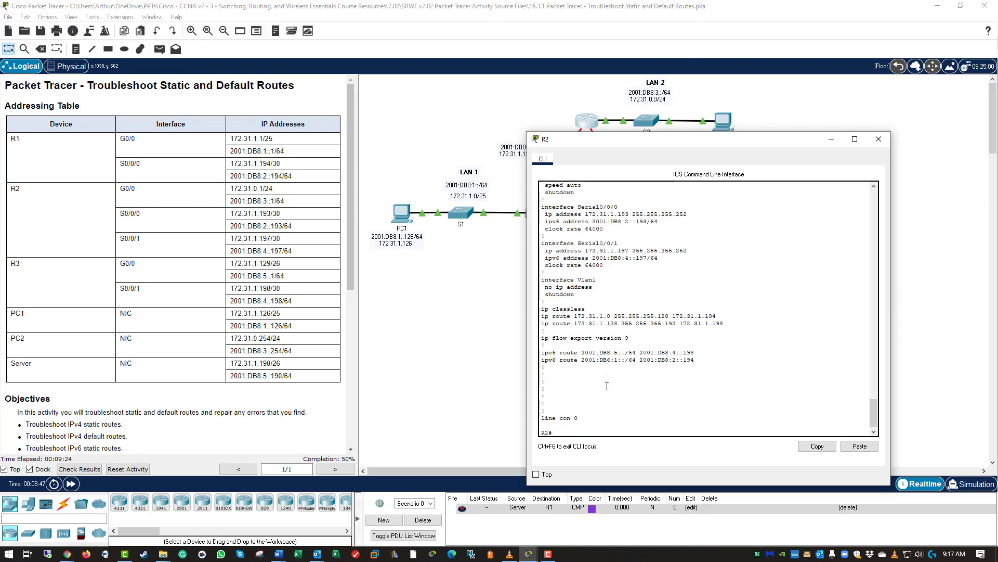
type("conf t")
key("Return")
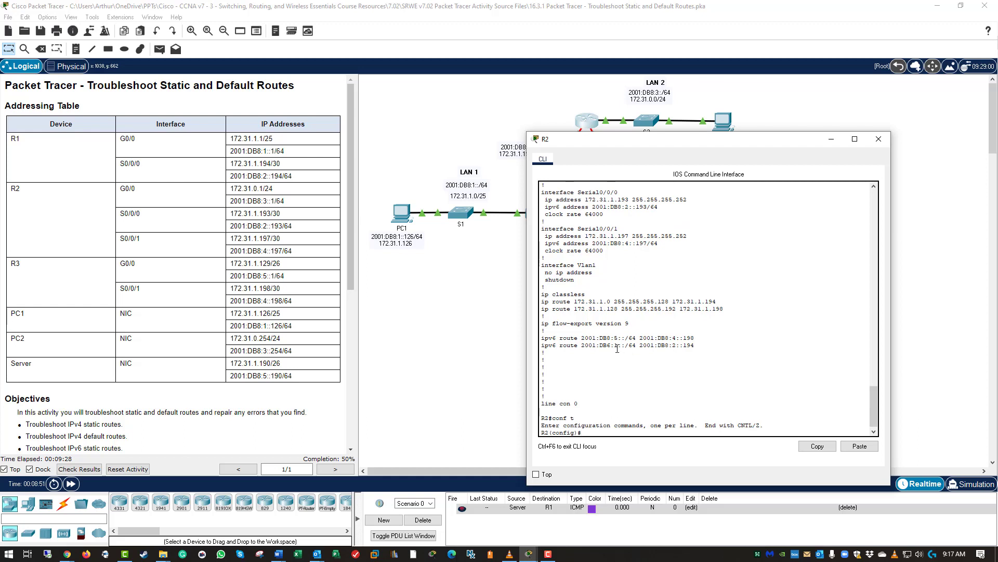
left_click_drag(695, 345, 542, 346)
key("ctrl+c")
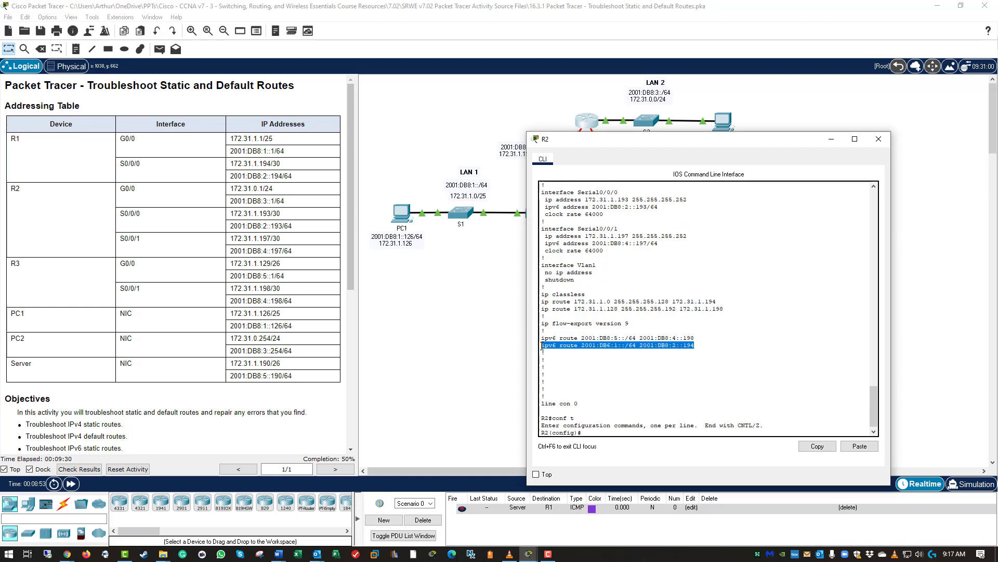
right_click(544, 346)
left_click(572, 351)
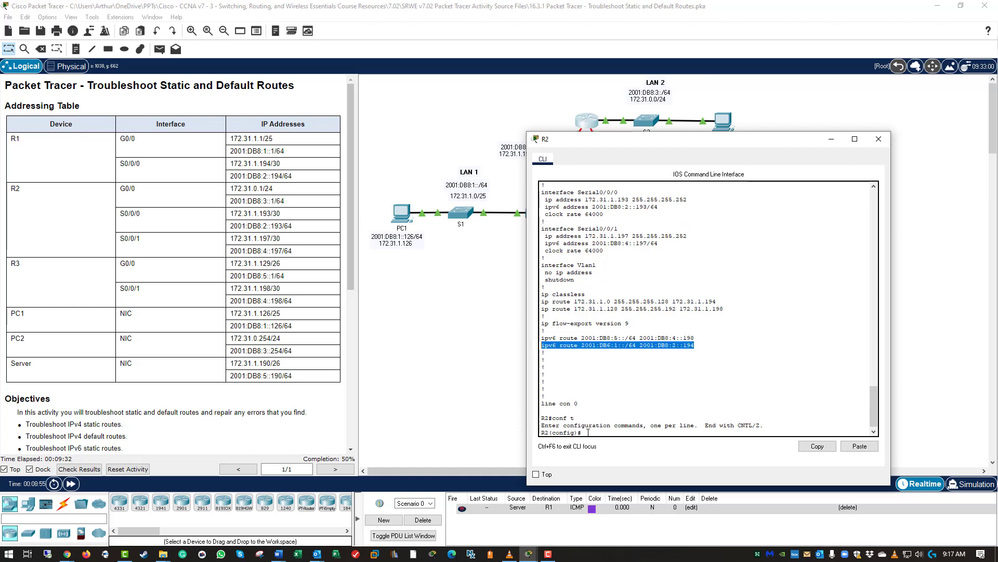
left_click(588, 432)
type("no")
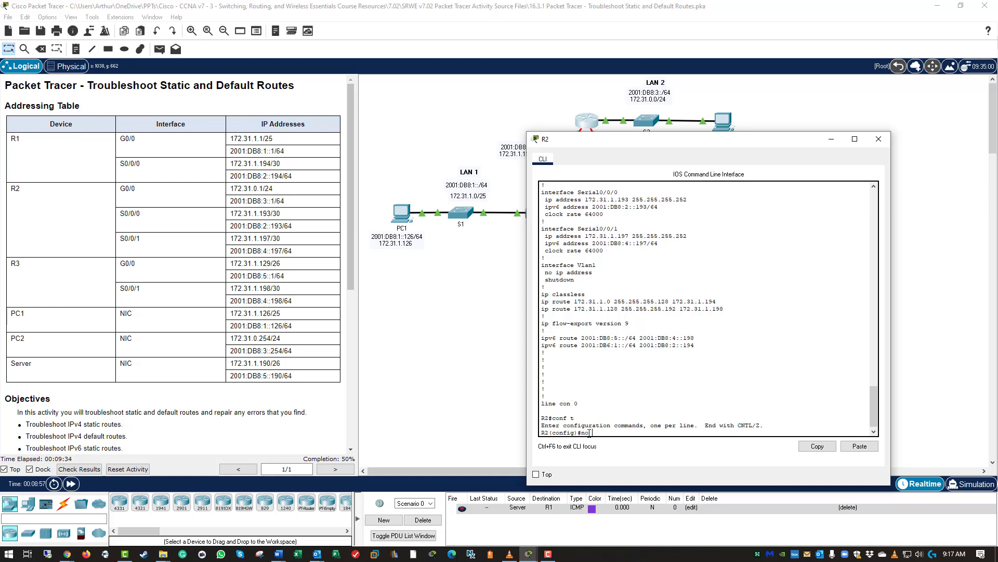
right_click(589, 433)
left_click(607, 450)
key("Return")
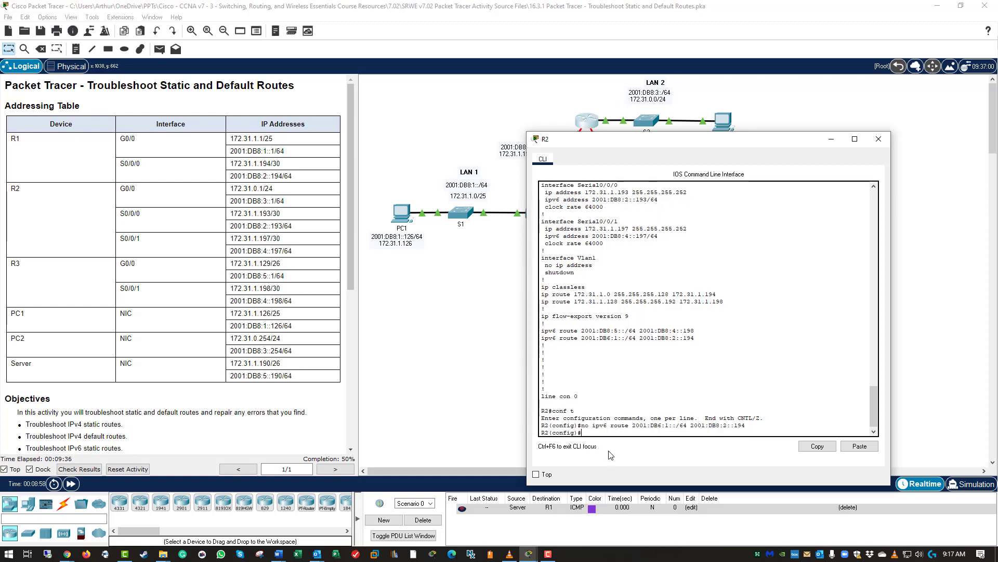
Step: Add the corrected IPv6 route 2001:DB8:1::/64 via 2001:DB8:2::194 on R2
key("Up")
key("Left")
key("Left")
key("Left")
key("Left")
key("Left")
key("Left")
key("Left")
key("Left")
key("Left")
key("Left")
key("Left")
key("Left")
key("Left")
key("Left")
key("Left")
key("Left")
key("Left")
key("Left")
key("Left")
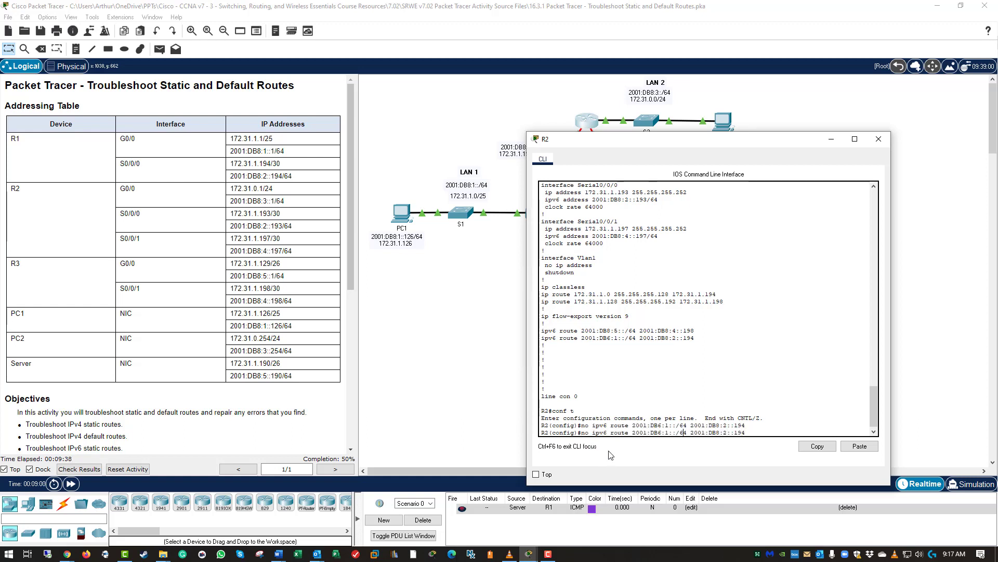
key("Left")
key("Left")
key("Left")
key("Left")
key("BackSpace")
type("8")
key("BackSpace")
key("BackSpace")
key("BackSpace")
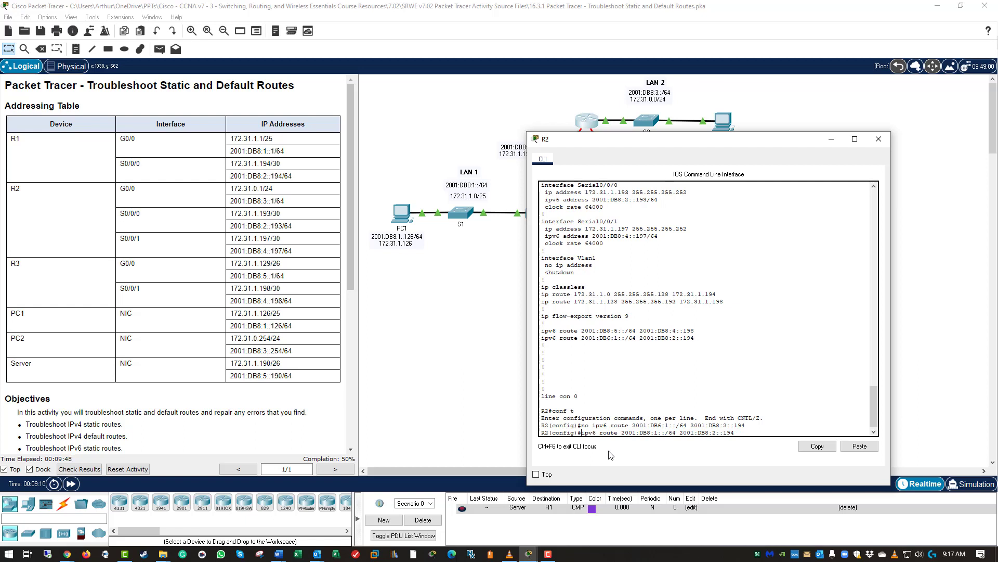
key("Return")
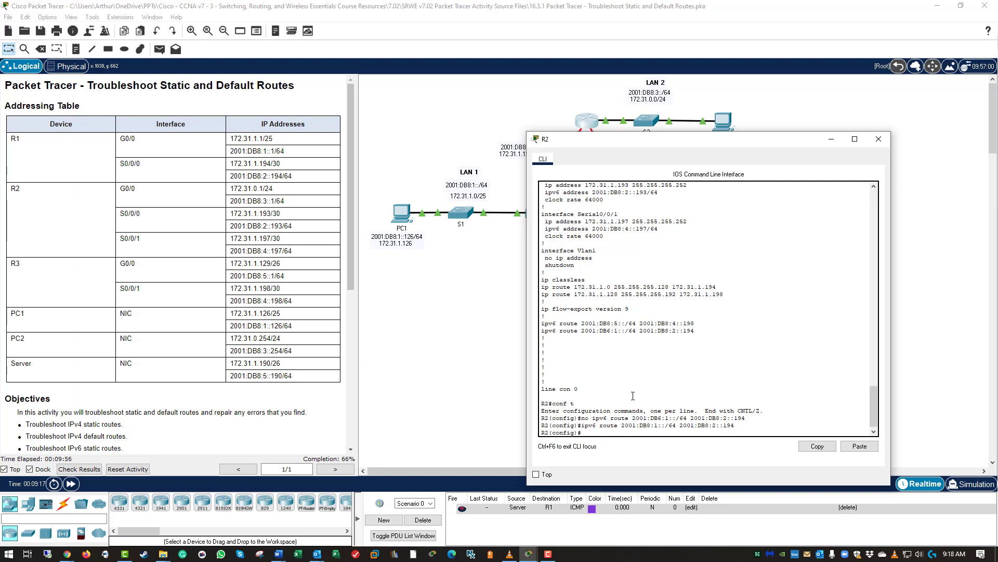
Step: Close R2, then open R3's CLI, enable privileged mode and show its IPv4 routing table
left_click(884, 139)
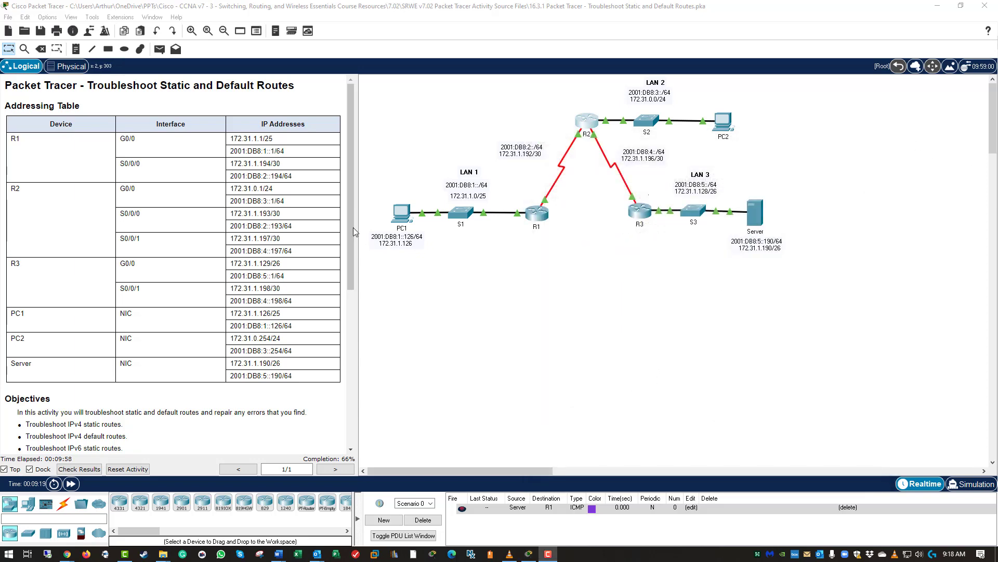
left_click_drag(354, 227, 347, 418)
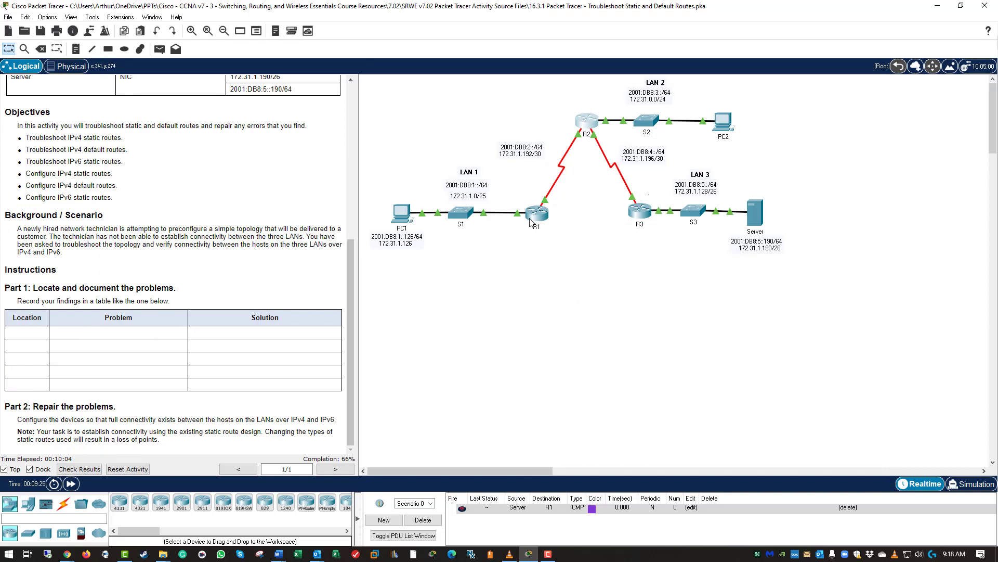
left_click(640, 210)
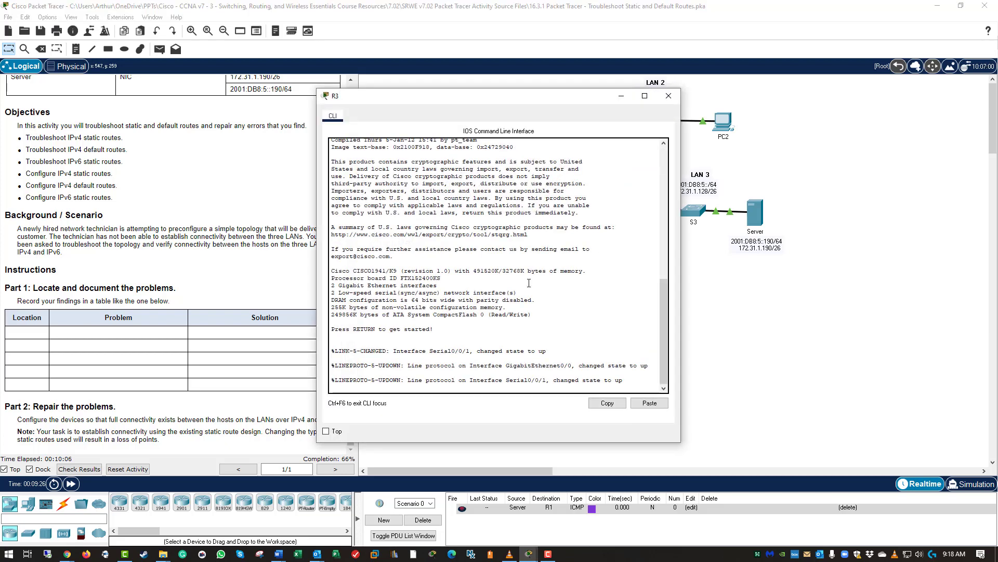
key("Return")
key("Return")
key("Return")
key("Return")
key("Return")
type("e")
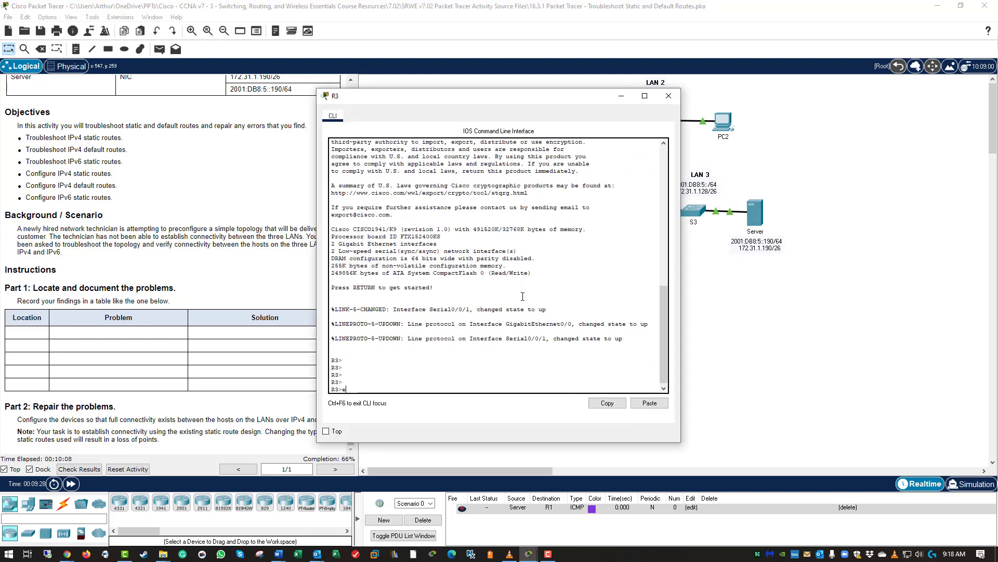
type("n")
key("Return")
type("show ")
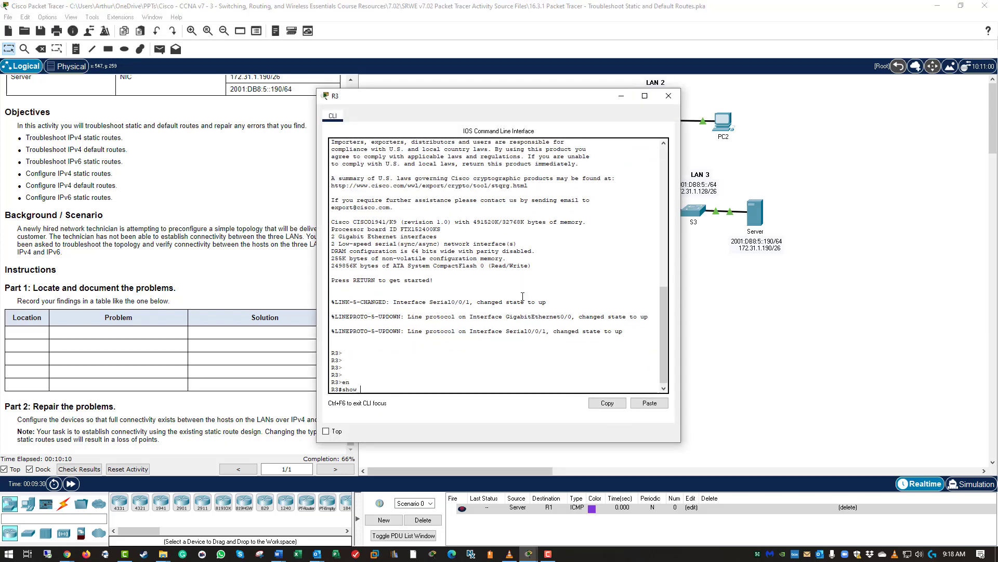
type("ip route")
key("Return")
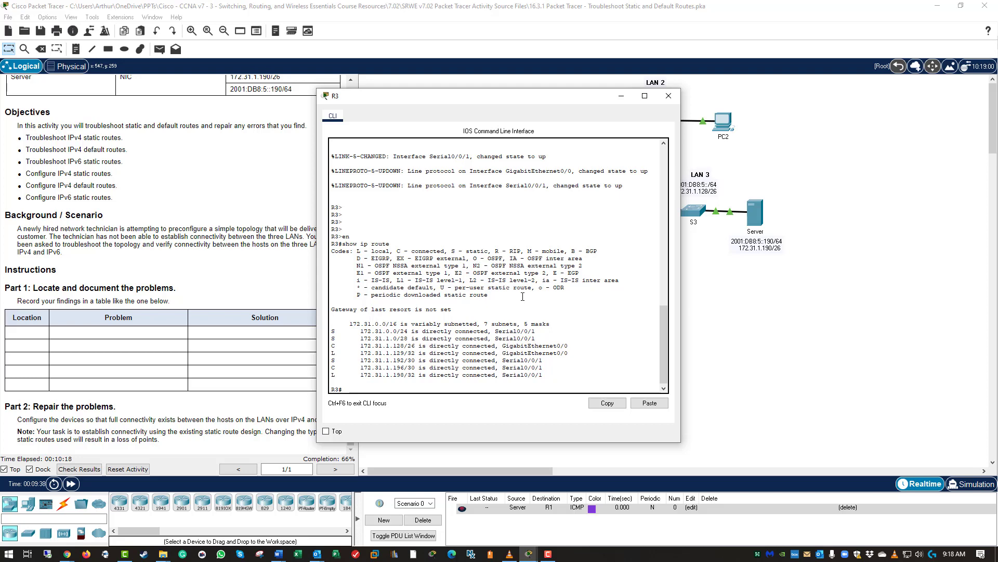
Step: Inspect R3's 172.31.0.0/24 and 172.31.1.0/28 routes, then enter global configuration mode
left_click_drag(453, 101, 661, 154)
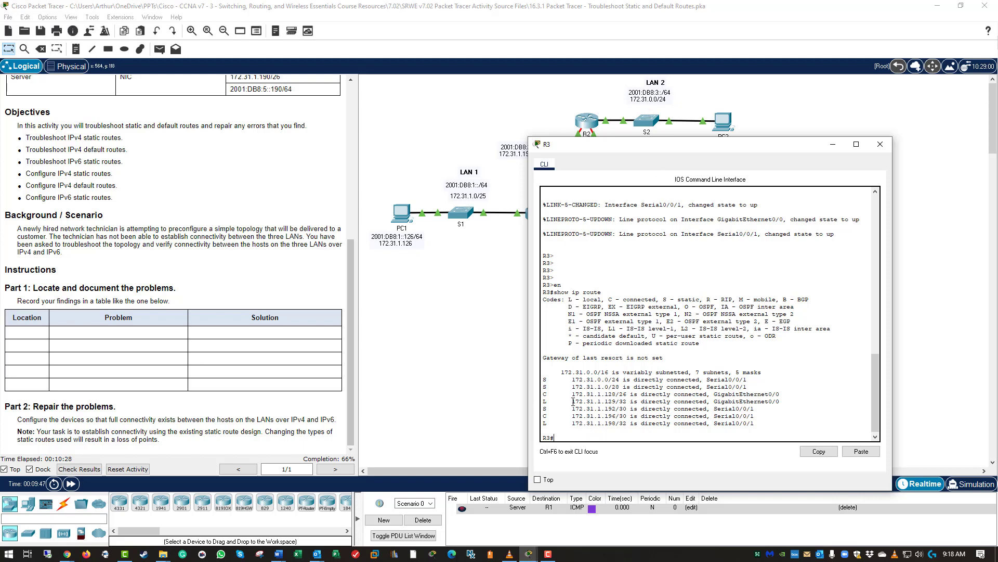
left_click_drag(574, 380, 751, 380)
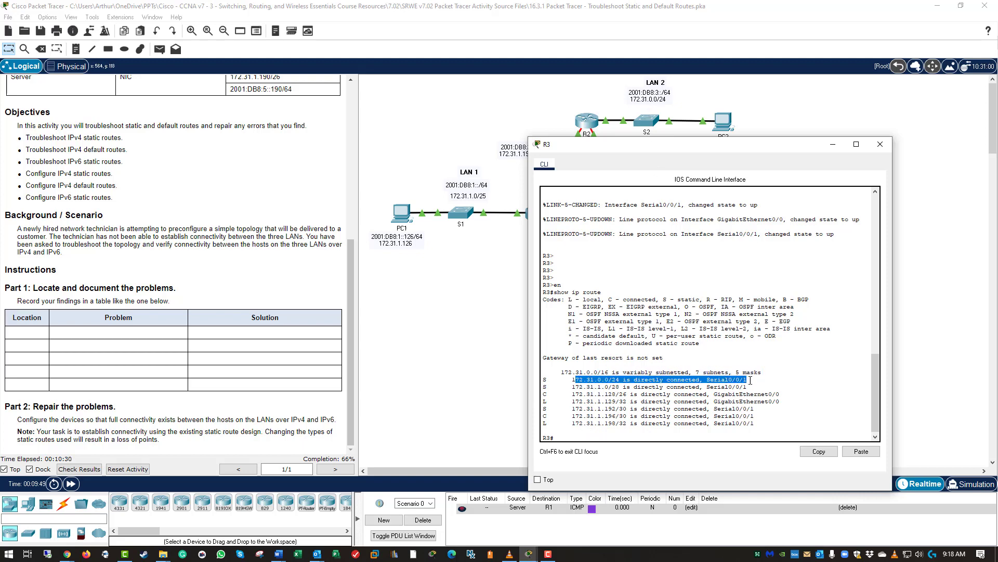
left_click(586, 386)
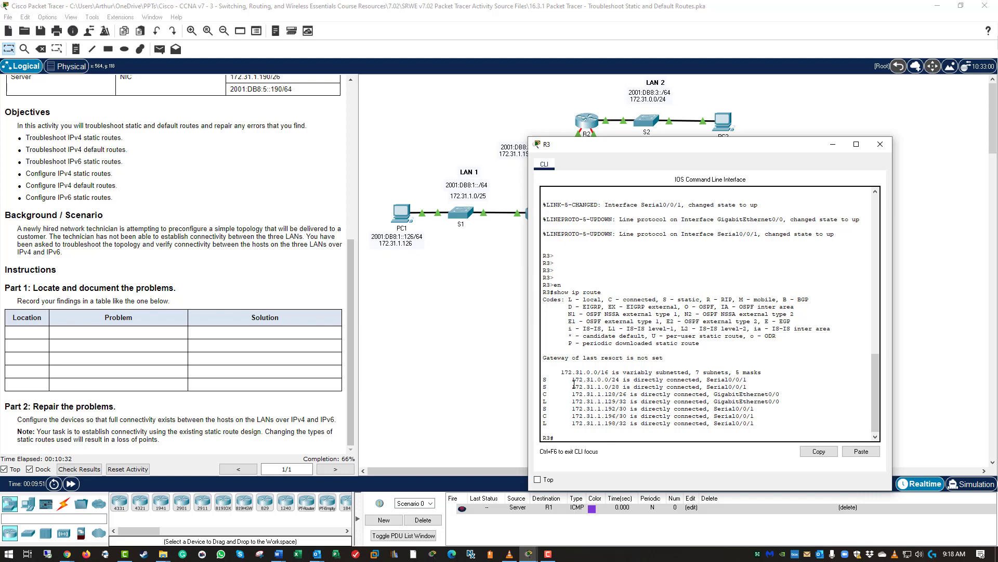
left_click_drag(572, 386, 628, 386)
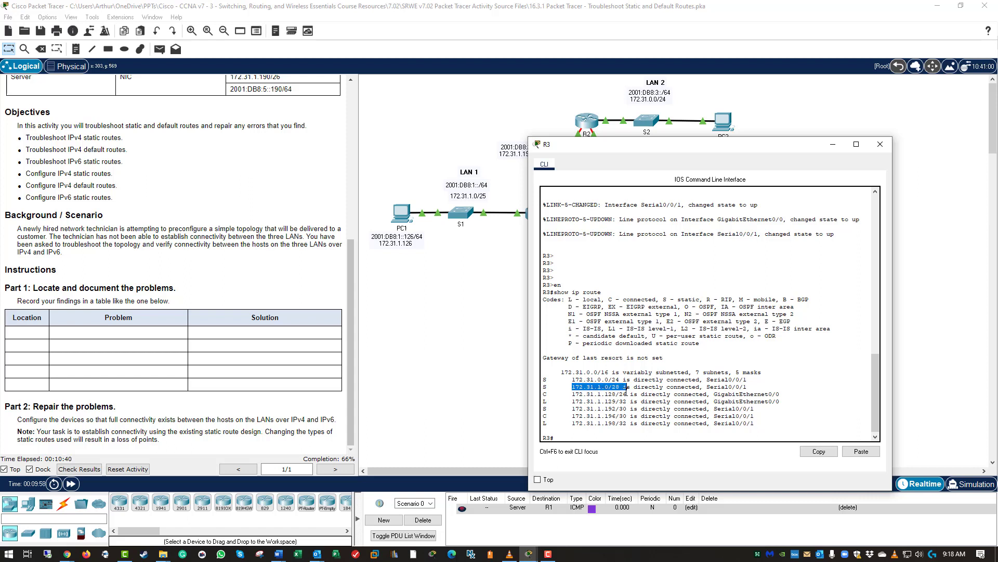
left_click(623, 393)
double_click(615, 386)
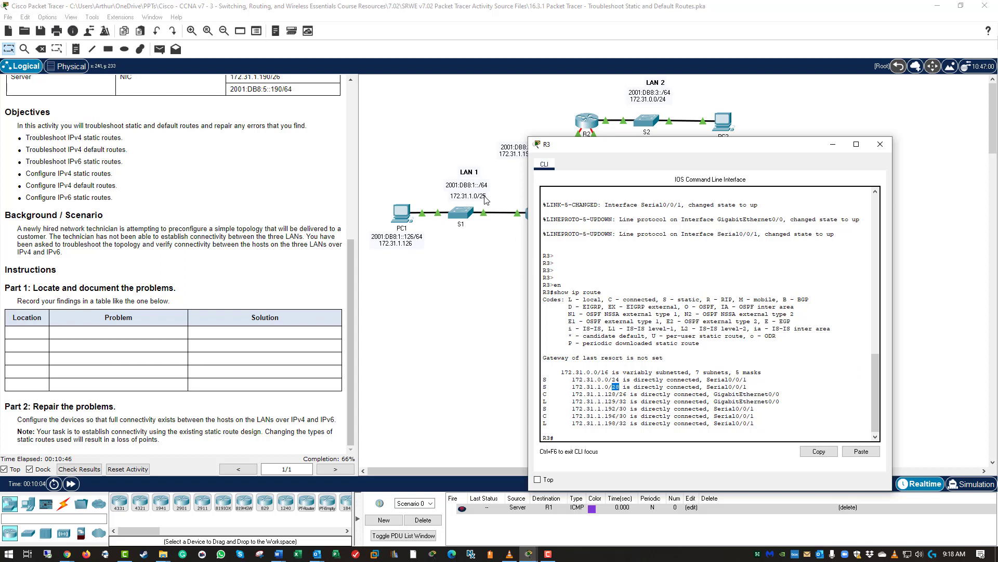
left_click(592, 437)
type("conf t")
key("Return")
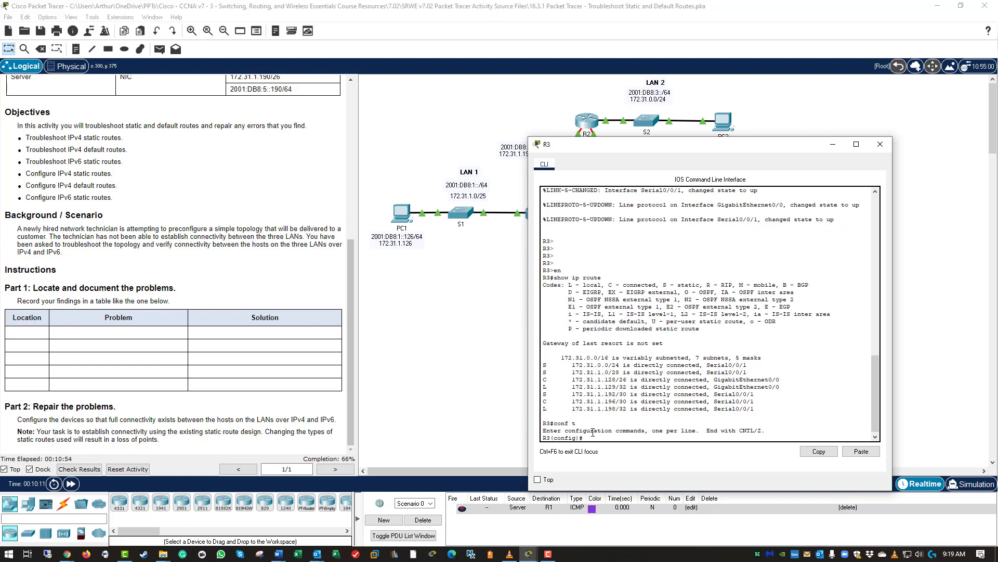
Step: Exit configuration mode and page through R3's running configuration with show run
type("exit")
key("Return")
key("Return")
key("Return")
key("Return")
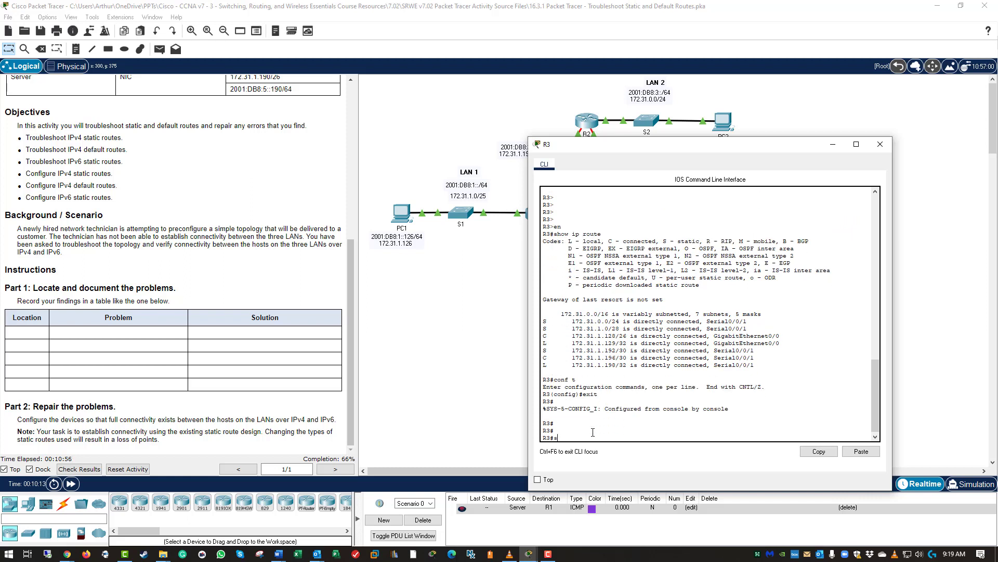
type("show i")
key("BackSpace")
key("BackSpace")
key("BackSpace")
key("BackSpace")
key("BackSpace")
type("run")
key("Return")
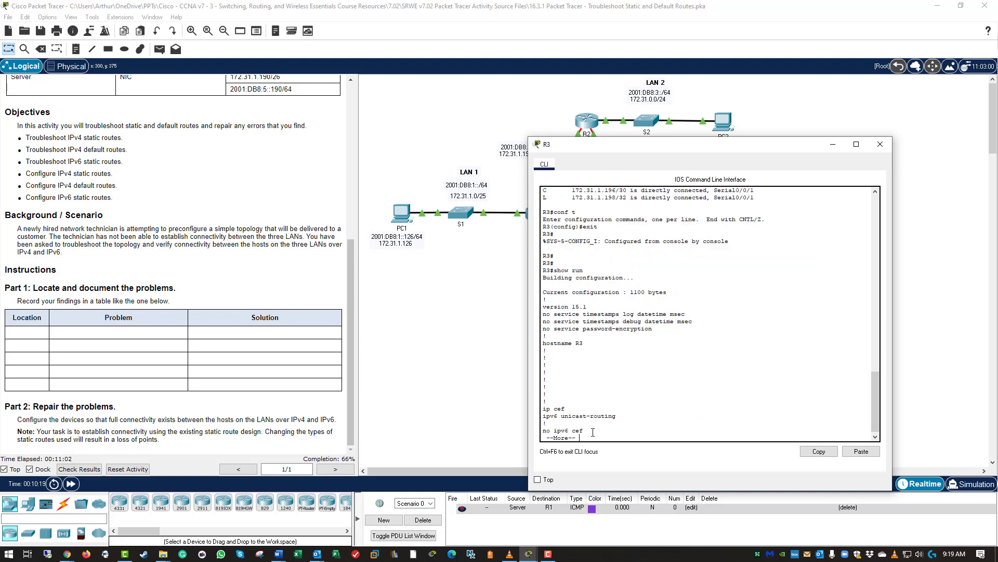
key("space")
key("space")
key("space")
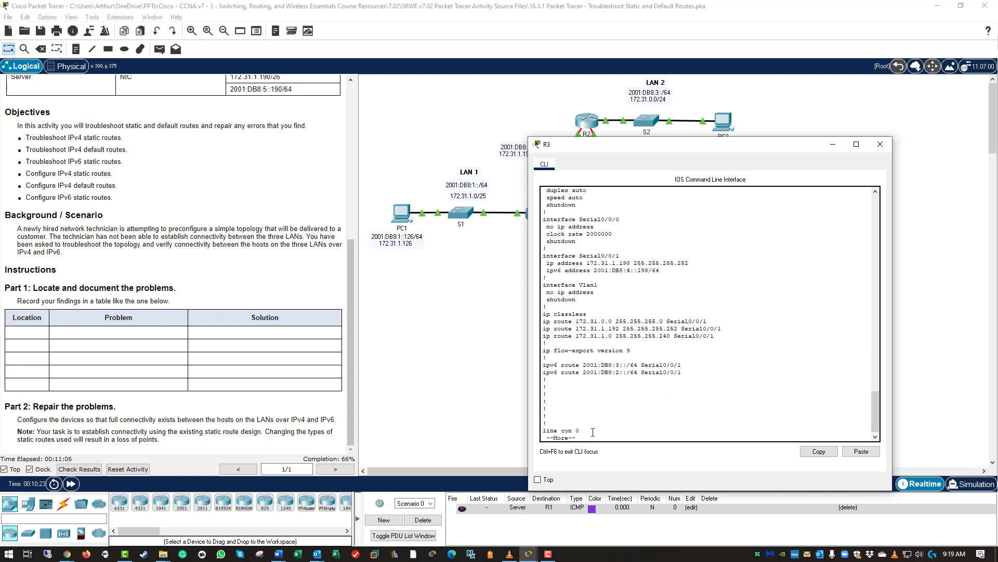
key("q")
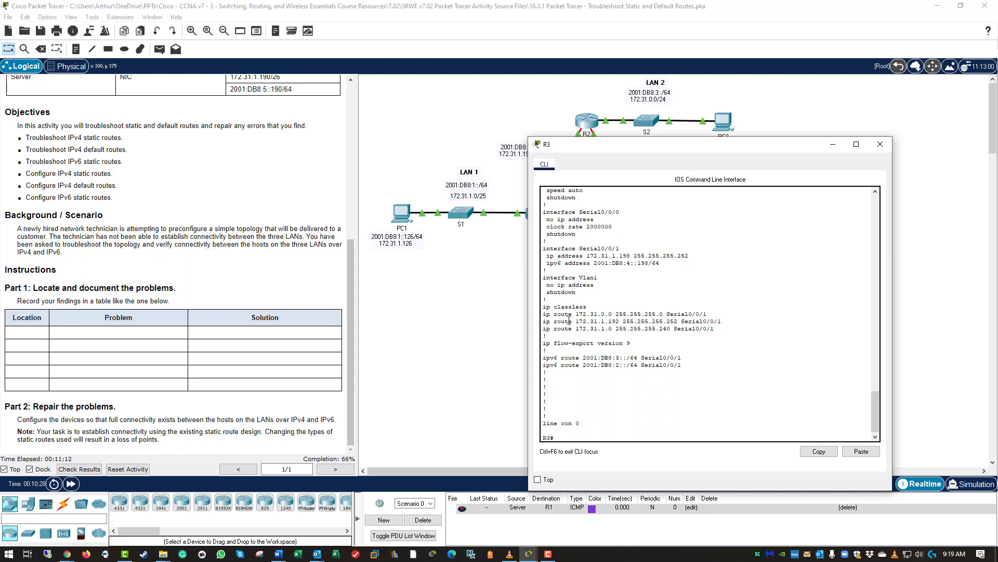
Step: Highlight R3's static route lines for 172.31.0.0 and 172.31.1.192
left_click_drag(720, 312, 546, 314)
left_click(692, 329)
left_click(602, 322)
left_click_drag(729, 319, 547, 321)
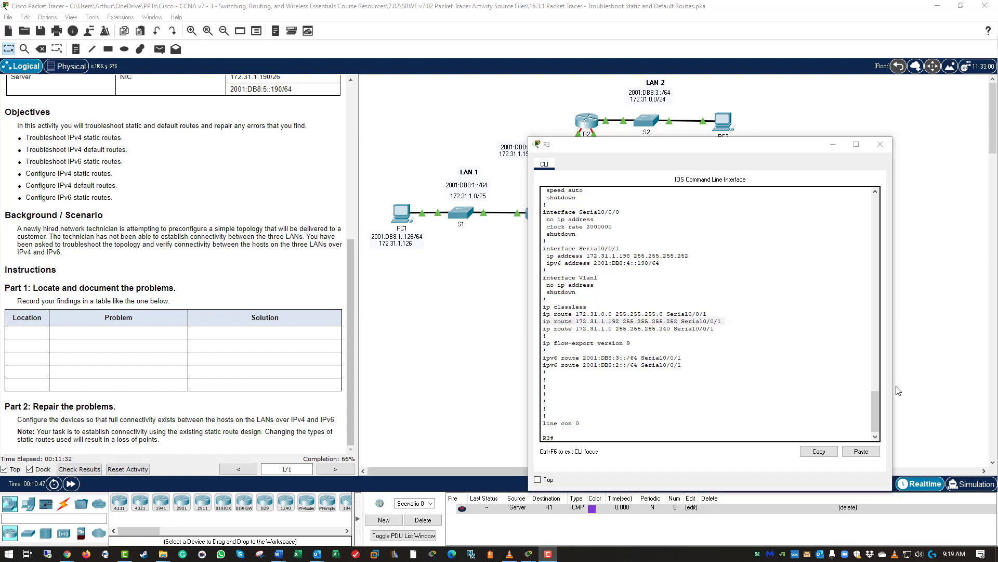
left_click_drag(726, 321, 543, 321)
key("ctrl+c")
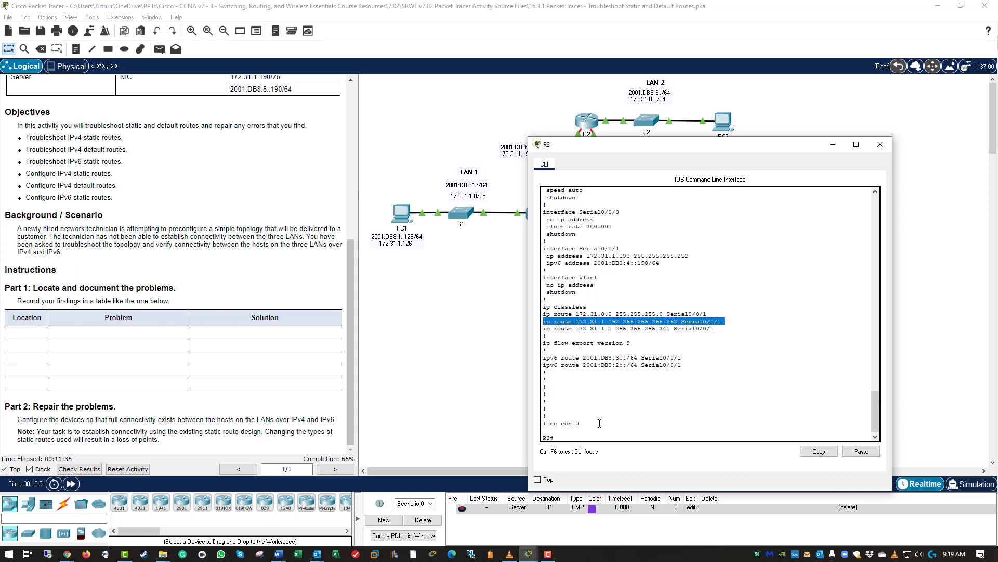
Step: Enter configuration mode on R3 and remove the 172.31.1.192 255.255.255.252 Serial0/0/1 route
left_click(570, 437)
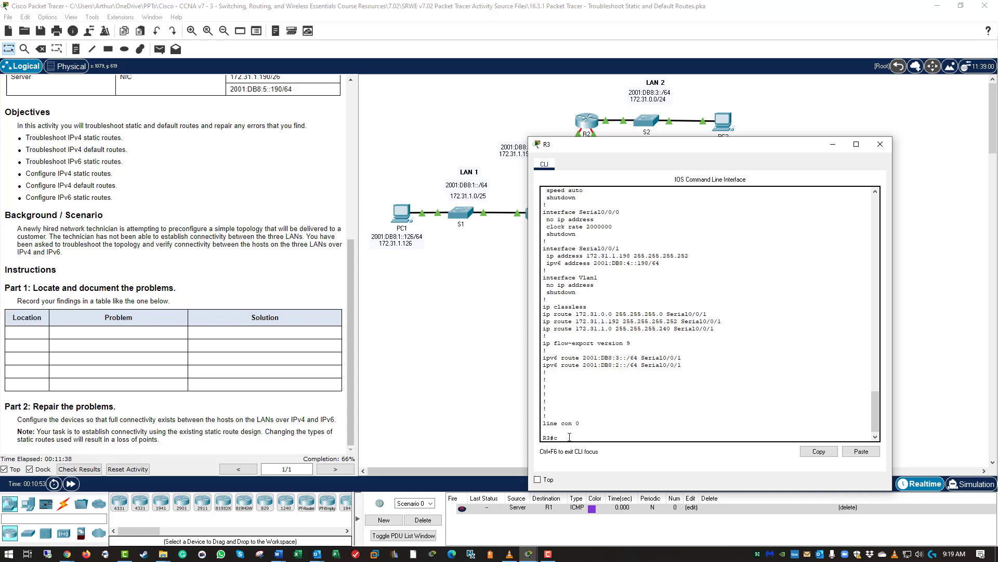
type("conf t")
key("Return")
type("nfig)#n")
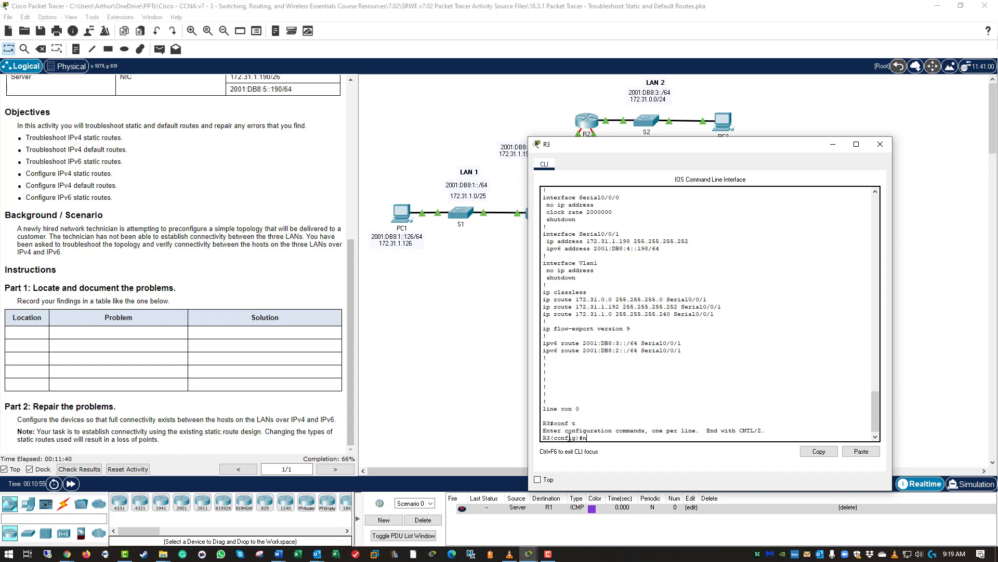
type("o")
left_click(861, 451)
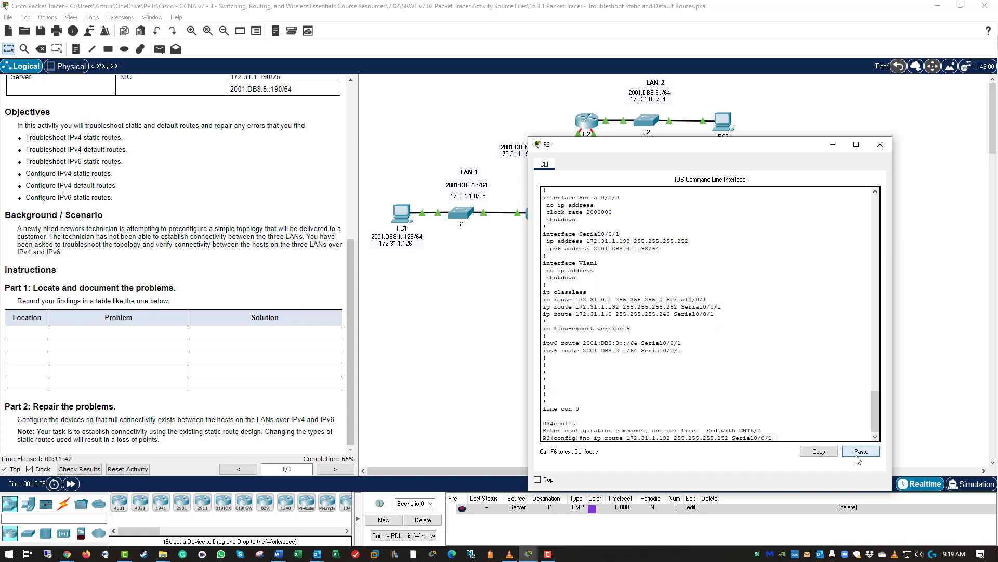
key("Return")
left_click(861, 450)
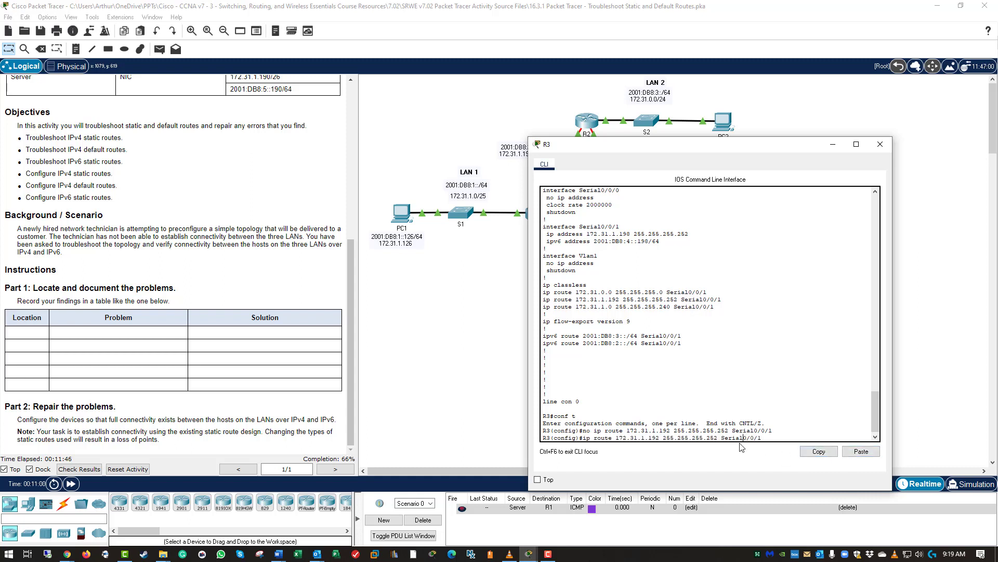
Step: Try the 172.31.1.192 route with mask 255.255.255.128, which R3 rejects as inconsistent
key("Left")
key("Left")
key("Left")
key("Left")
key("Left")
key("Left")
key("Left")
key("Left")
key("Left")
key("Left")
key("Left")
key("Left")
key("Left")
key("BackSpace")
key("BackSpace")
key("BackSpace")
type("128")
key("Return")
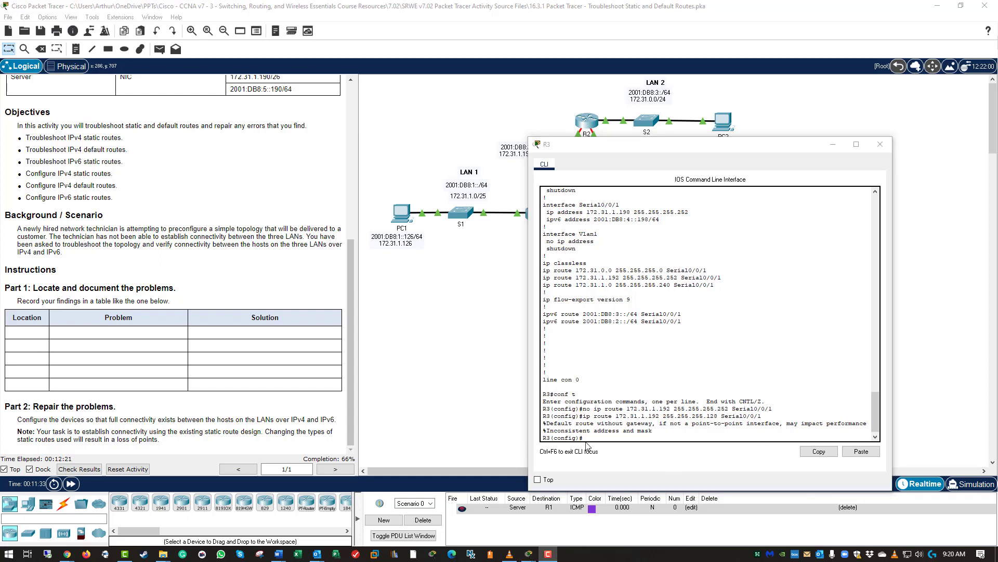
Step: Re-add ip route 172.31.1.192 255.255.255.252 Serial0/0/1 on R3
key("Return")
key("Return")
key("Return")
key("Up")
key("Up")
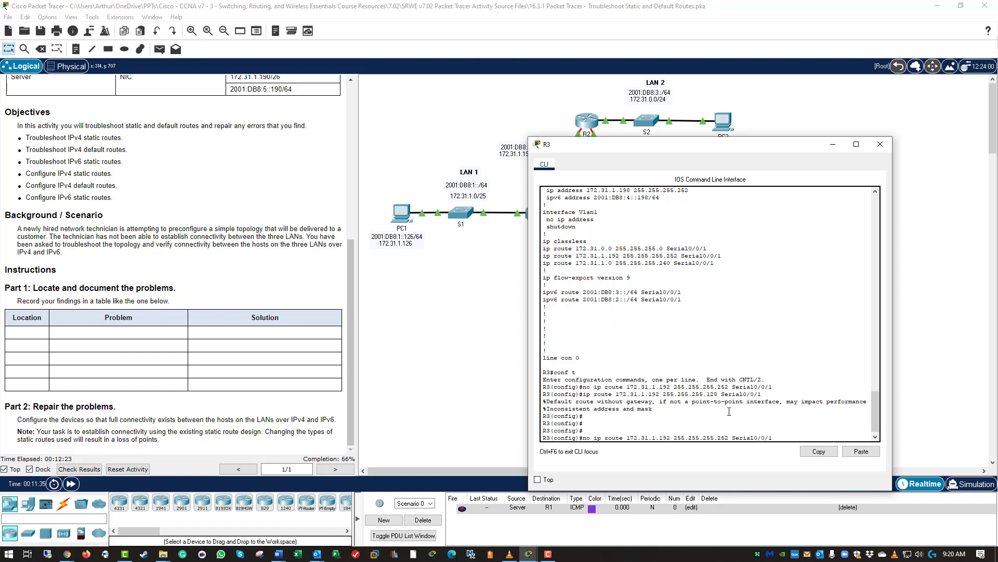
key("Left")
key("Left")
key("Left")
key("Left")
key("Left")
key("Left")
key("Left")
key("Left")
key("Left")
key("Left")
key("Left")
key("Left")
key("Left")
key("Left")
key("Left")
key("Left")
key("Left")
key("Left")
key("Left")
key("Left")
key("BackSpace")
key("BackSpace")
key("BackSpace")
key("Return")
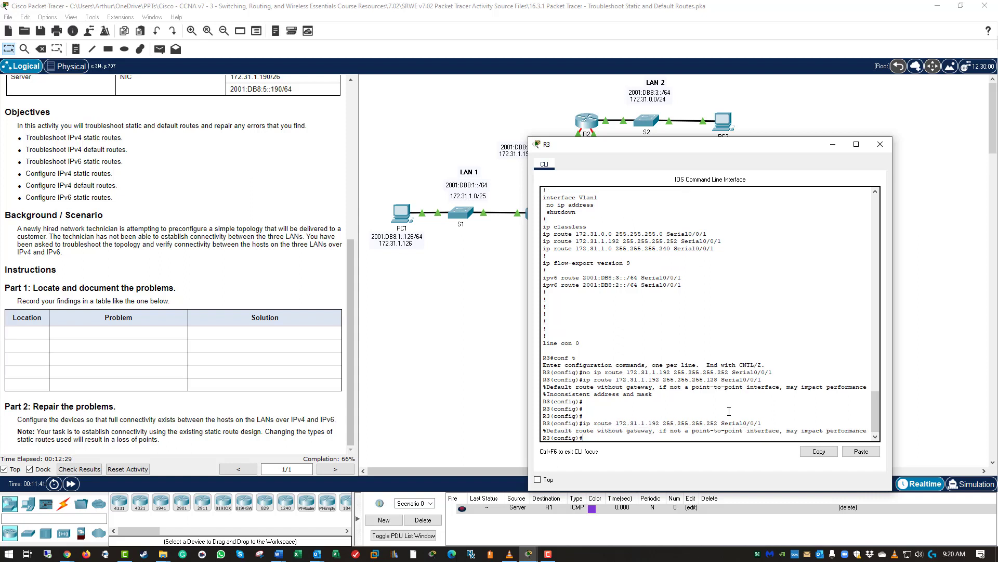
key("Return")
key("Return")
key("Return")
key("Up")
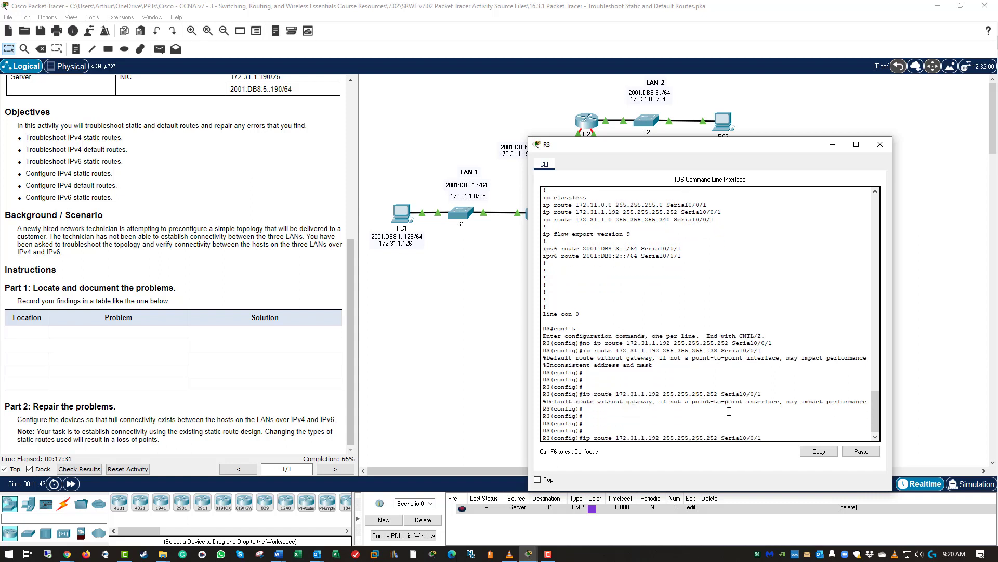
key("Down")
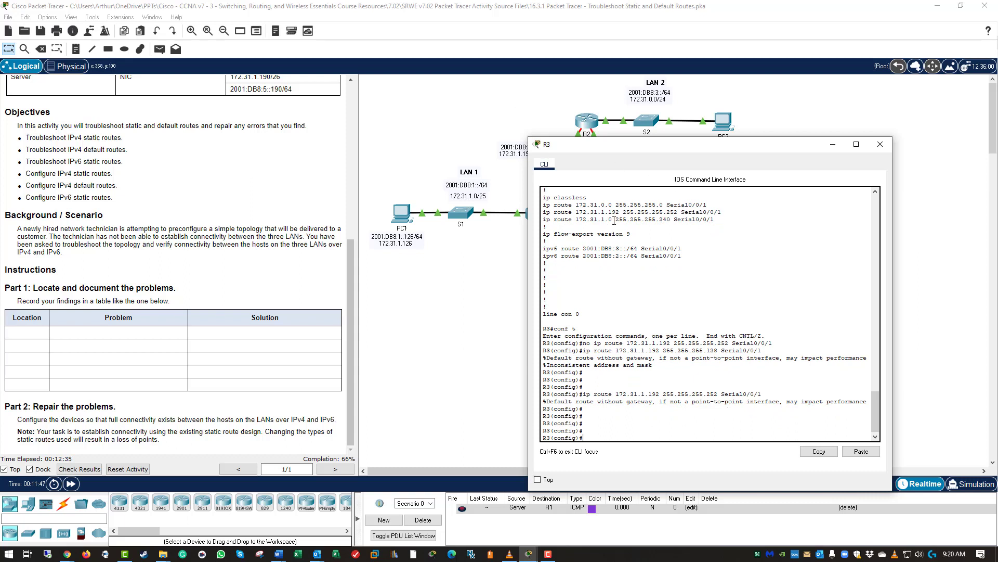
Step: Copy R3's 172.31.1.0 route line and remove the 172.31.1.0 255.255.255.240 route
left_click_drag(613, 220, 557, 219)
left_click_drag(715, 219, 544, 220)
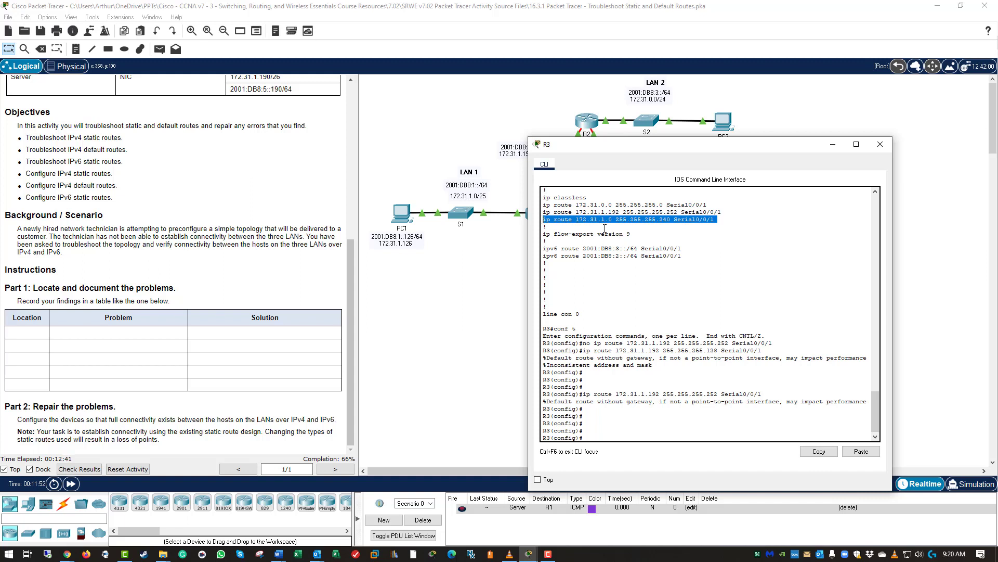
right_click(630, 222)
left_click(640, 229)
left_click(624, 432)
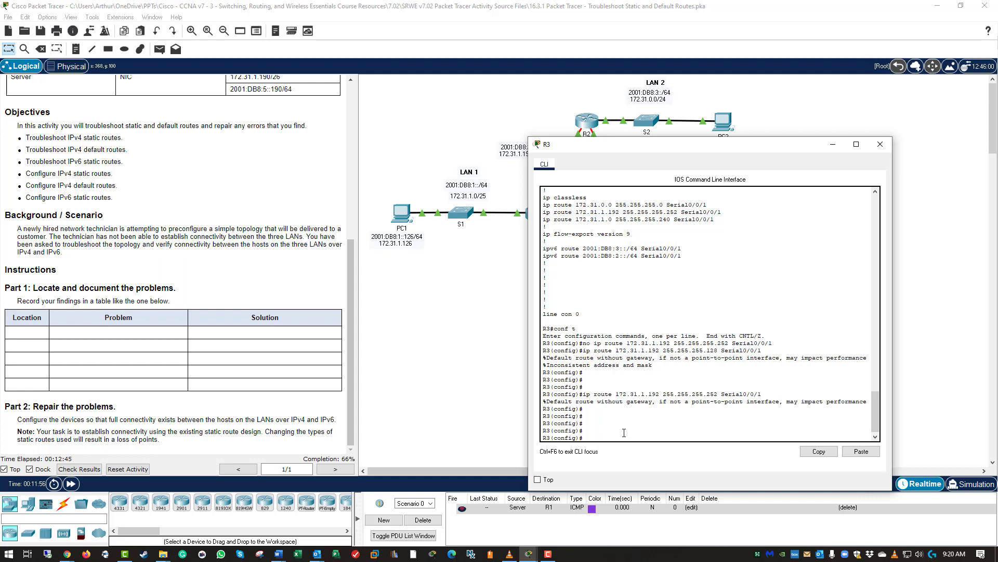
key("Return")
type("no")
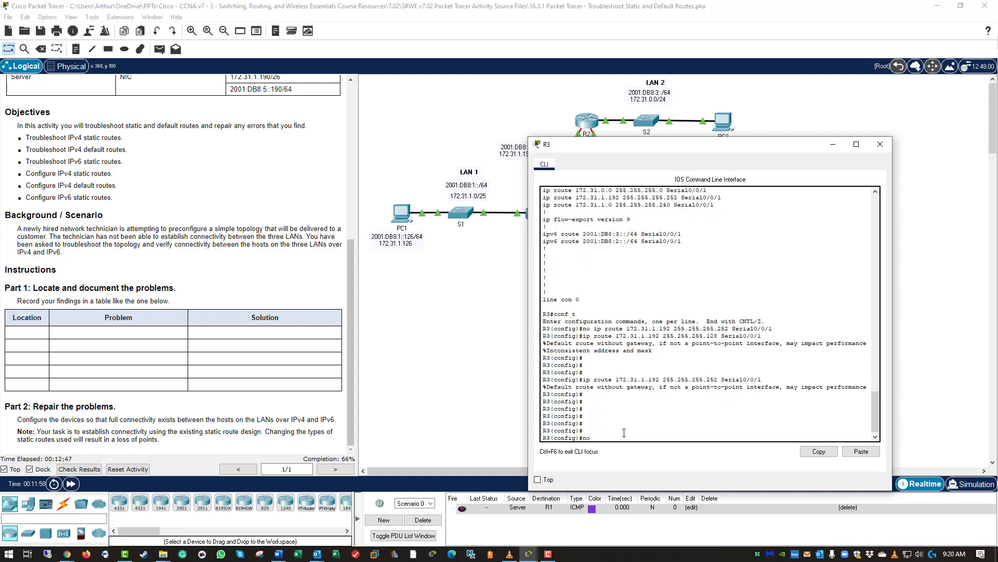
left_click(852, 451)
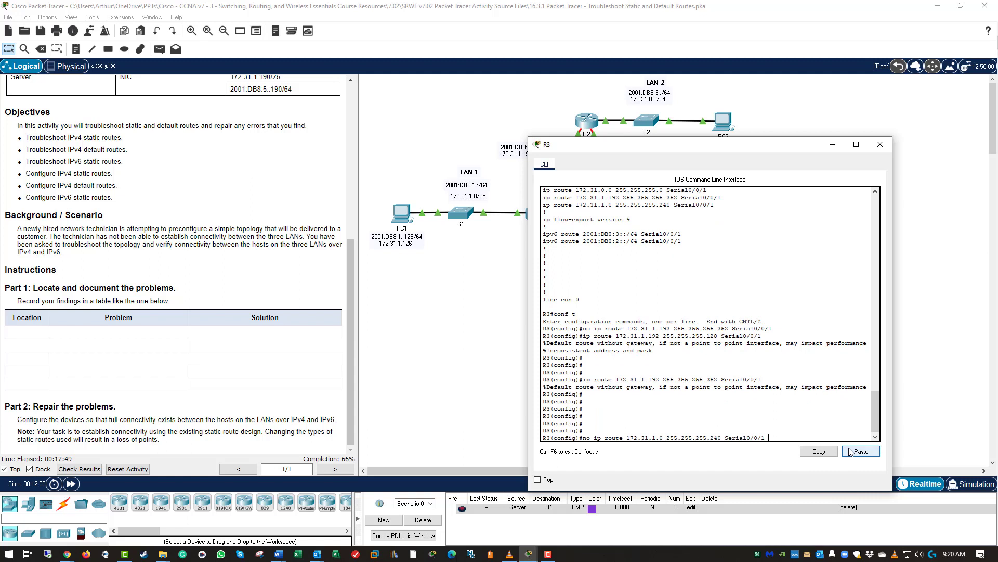
key("Return")
Step: Add ip route 172.31.1.0 255.255.255.128 Serial0/0/1 on R3
key("Up")
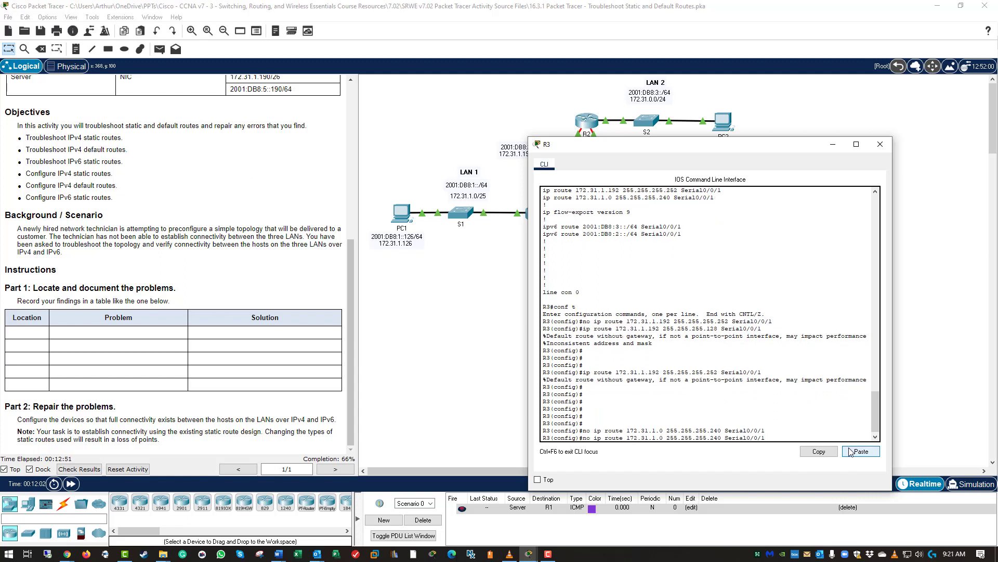
key("BackSpace")
key("BackSpace")
key("BackSpace")
type("128")
key("Return")
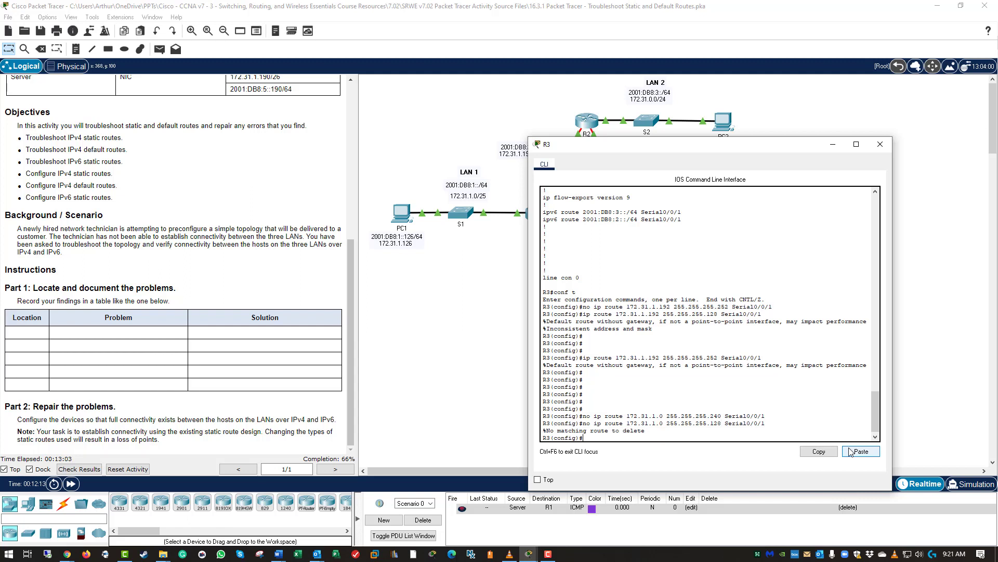
left_click(850, 452)
key("Left")
key("Left")
key("Left")
key("Left")
key("Left")
key("Left")
key("Left")
key("Left")
key("Left")
key("Left")
key("Left")
key("Left")
key("Left")
key("Left")
key("Left")
key("Left")
key("Left")
key("Left")
key("Left")
key("Left")
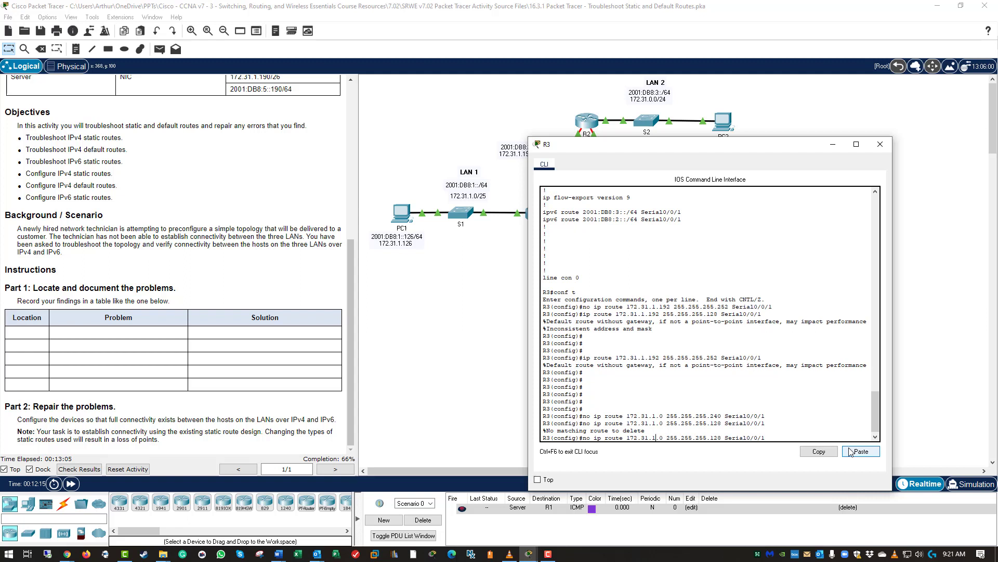
key("BackSpace")
key("BackSpace")
key("BackSpace")
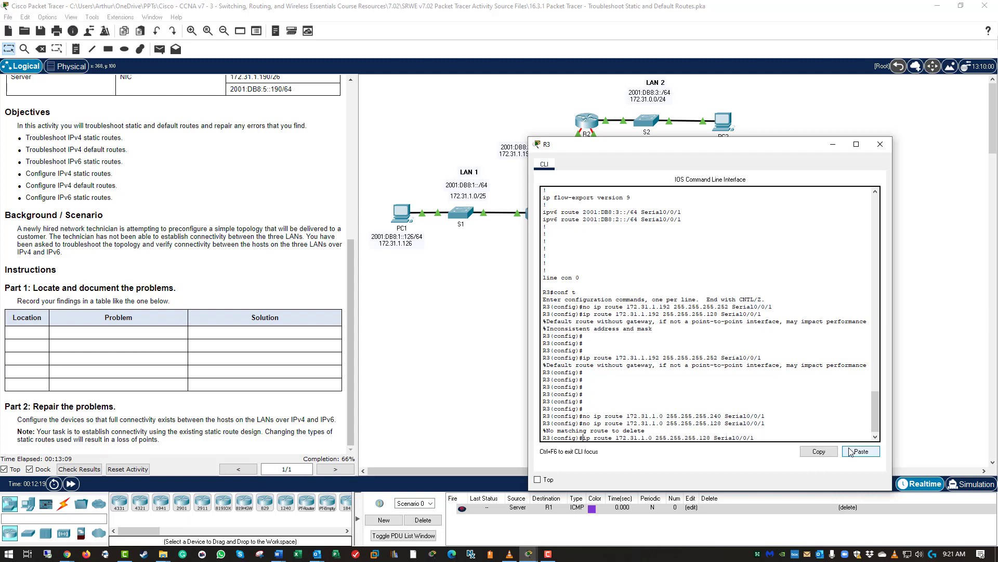
key("Return")
key("Return")
key("Return")
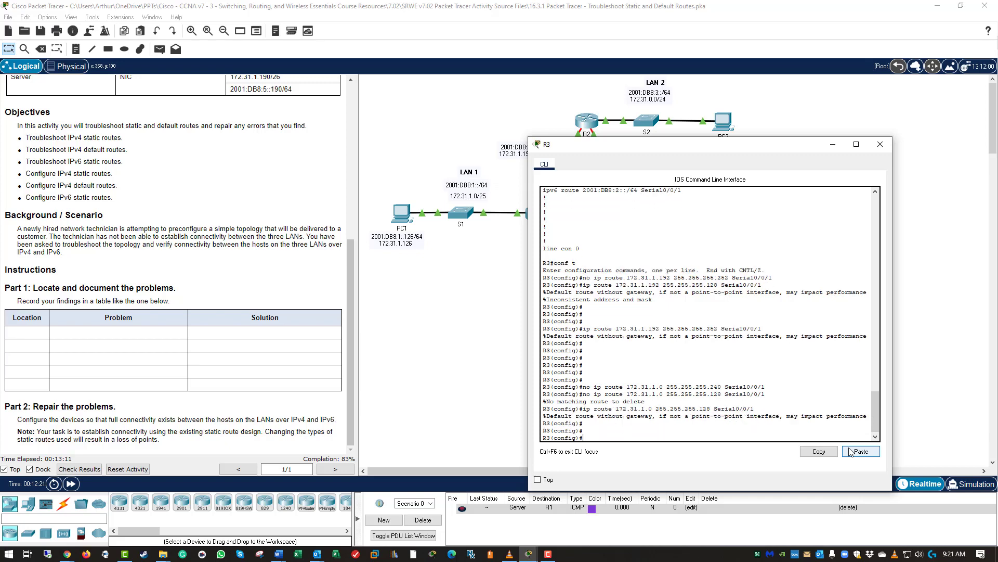
key("Return")
key("Return")
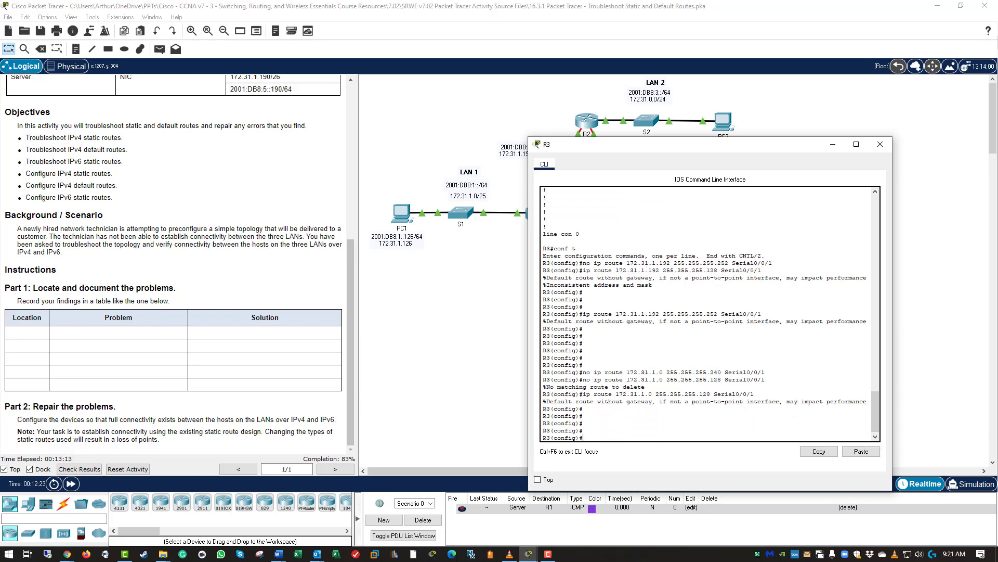
Step: Close R3, ping 172.31.1.190 from PC1's command prompt (3 of 4 replies), then close PC1
left_click(880, 144)
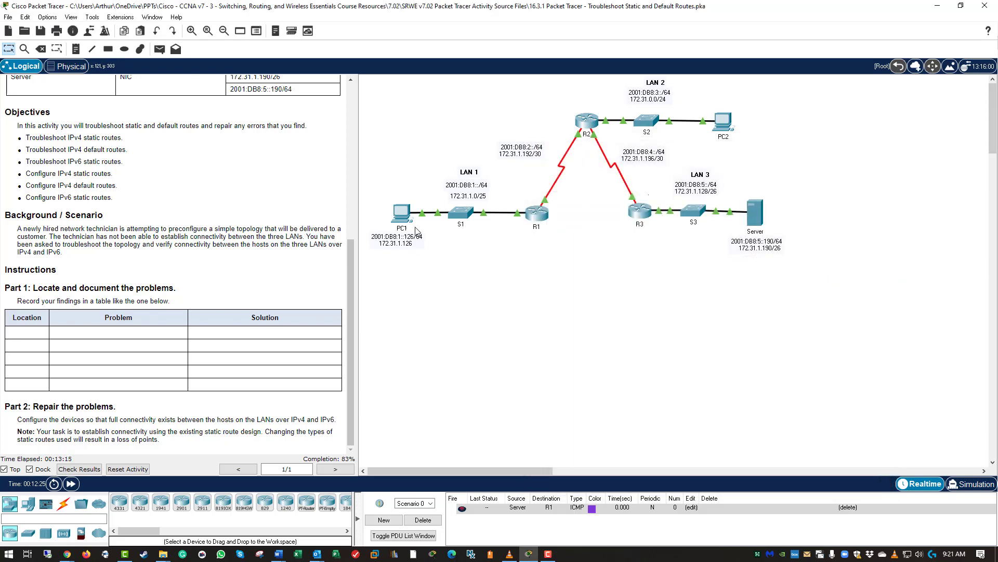
left_click(402, 214)
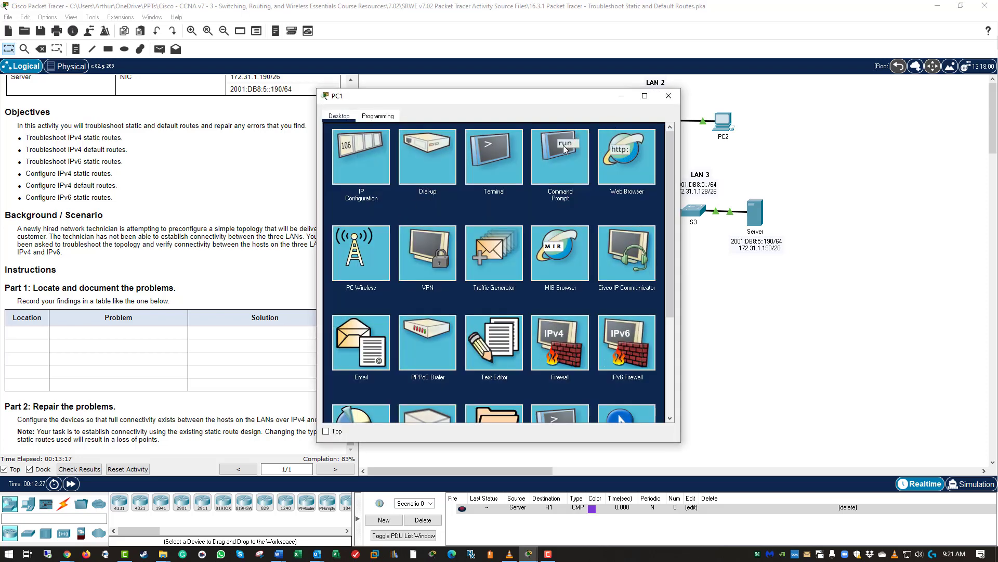
left_click(560, 156)
left_click_drag(537, 100, 340, 108)
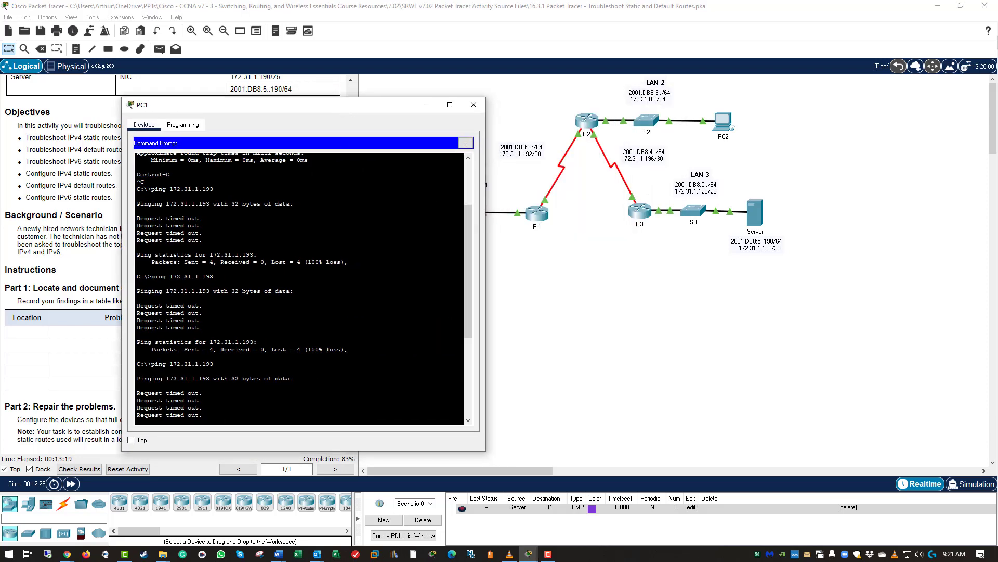
key("Return")
key("Return")
key("Return")
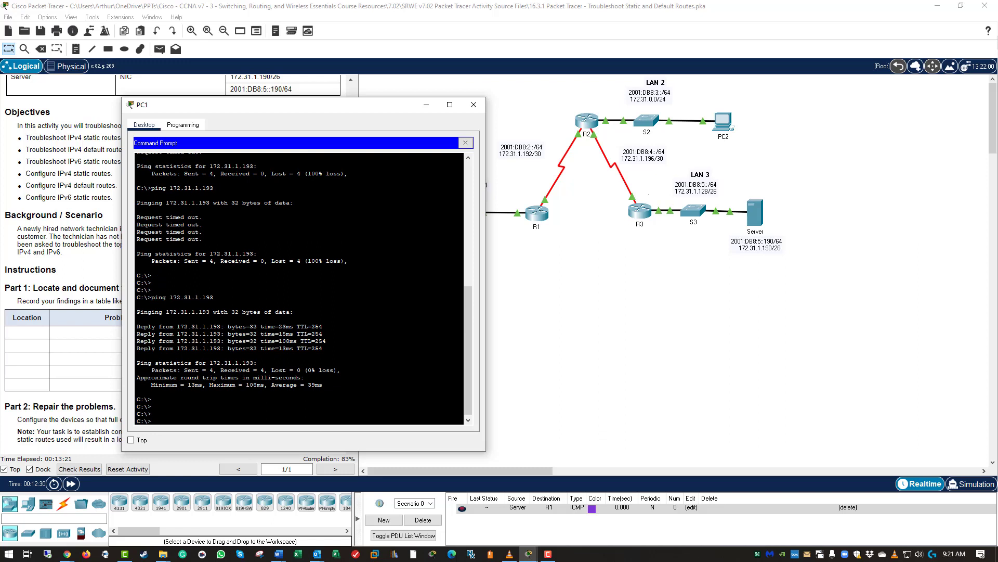
type("ping 172.31.1.190")
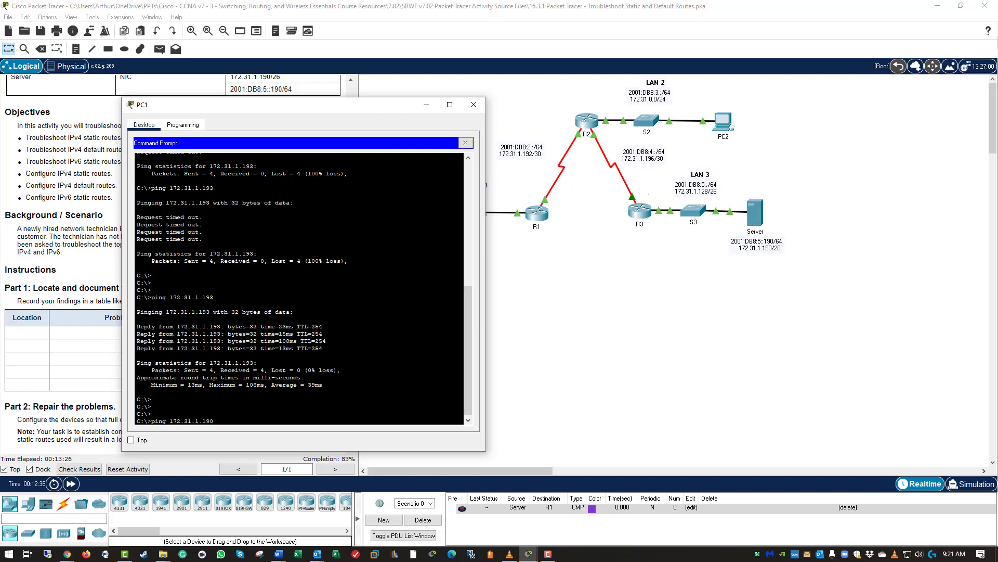
key("Return")
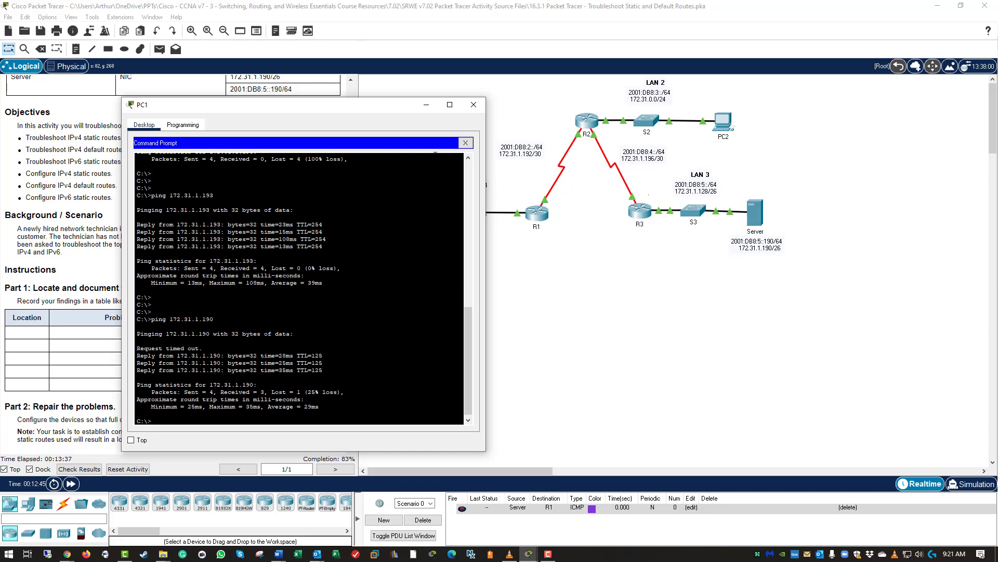
left_click(474, 104)
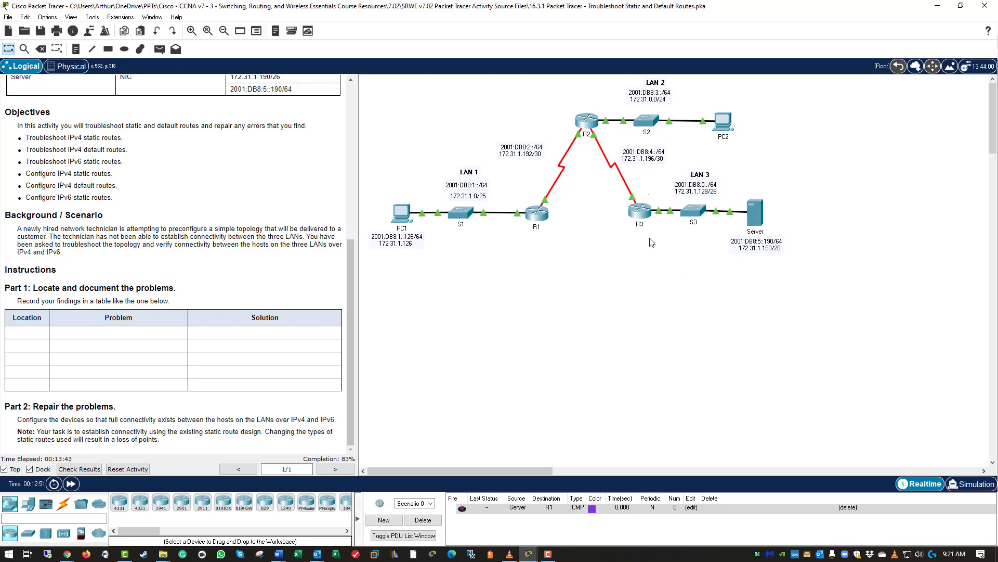
Step: Exit configuration mode on R3 and run show ipv6 route, correcting the mistyped command
left_click(648, 225)
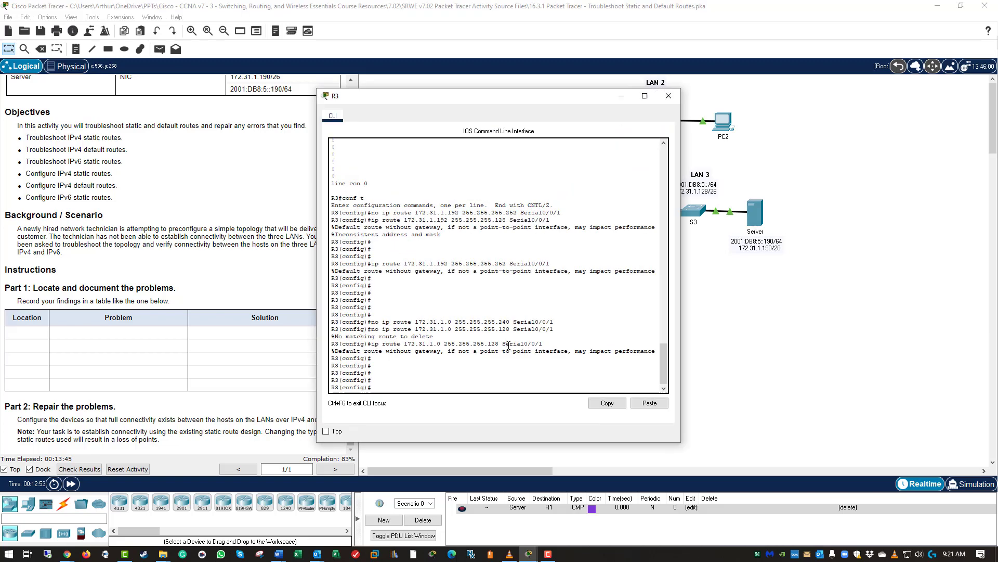
type("exit")
key("Return")
key("Return")
key("Return")
key("Return")
key("Return")
key("Return")
key("Return")
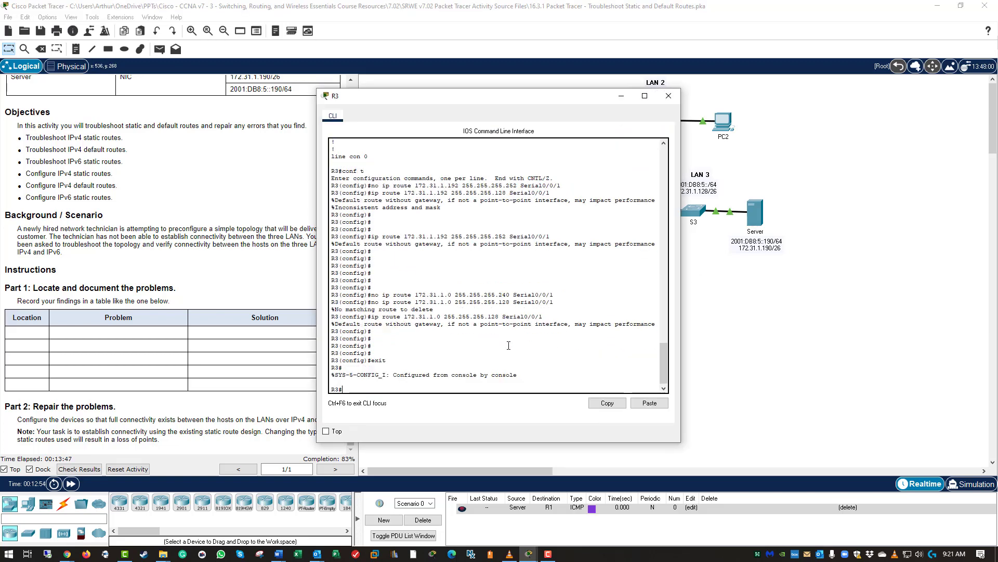
type("show")
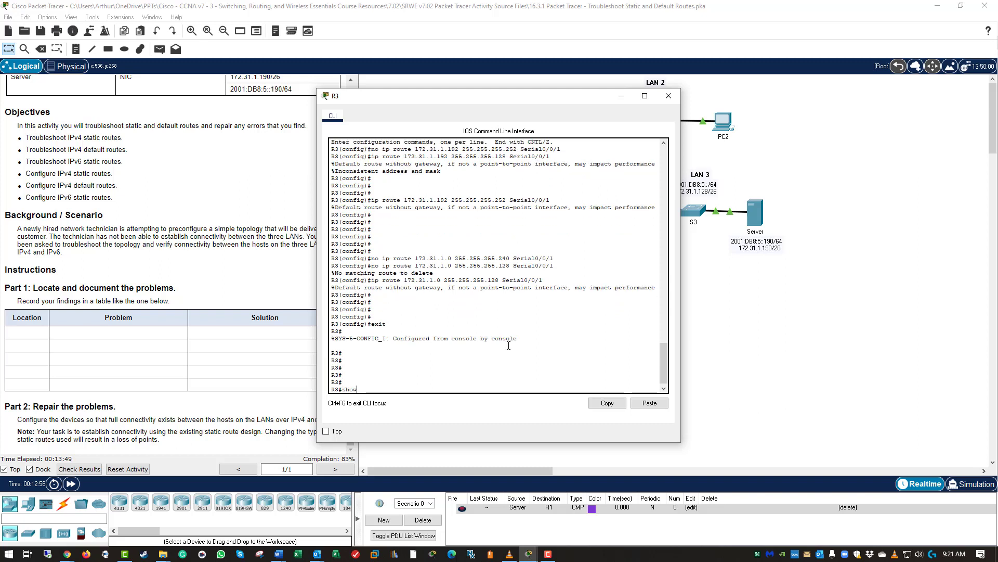
type(" ipvr route")
key("Return")
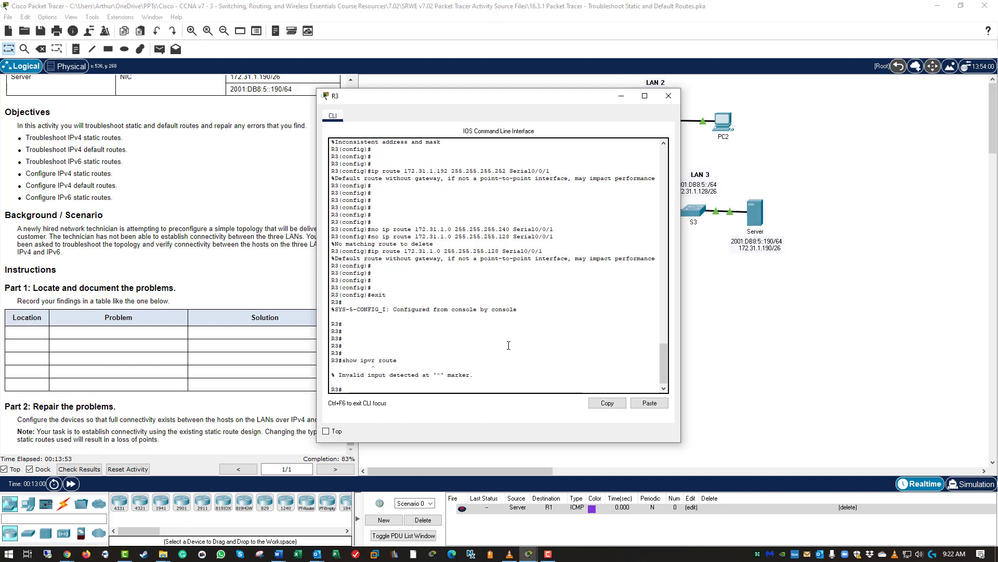
key("Up")
type("6")
key("Return")
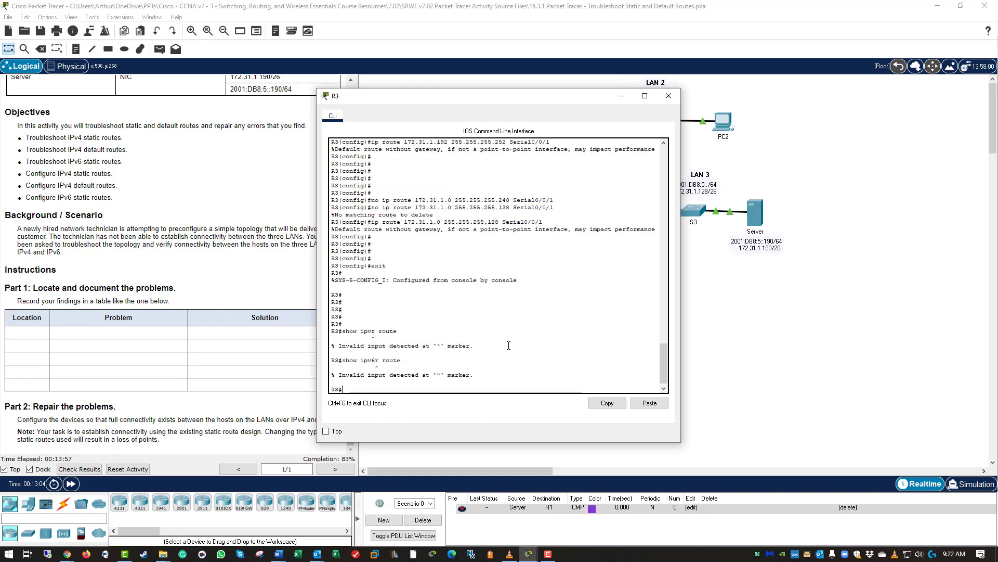
key("Up")
key("BackSpace")
key("BackSpace")
key("BackSpace")
key("BackSpace")
key("BackSpace")
key("BackSpace")
type("route")
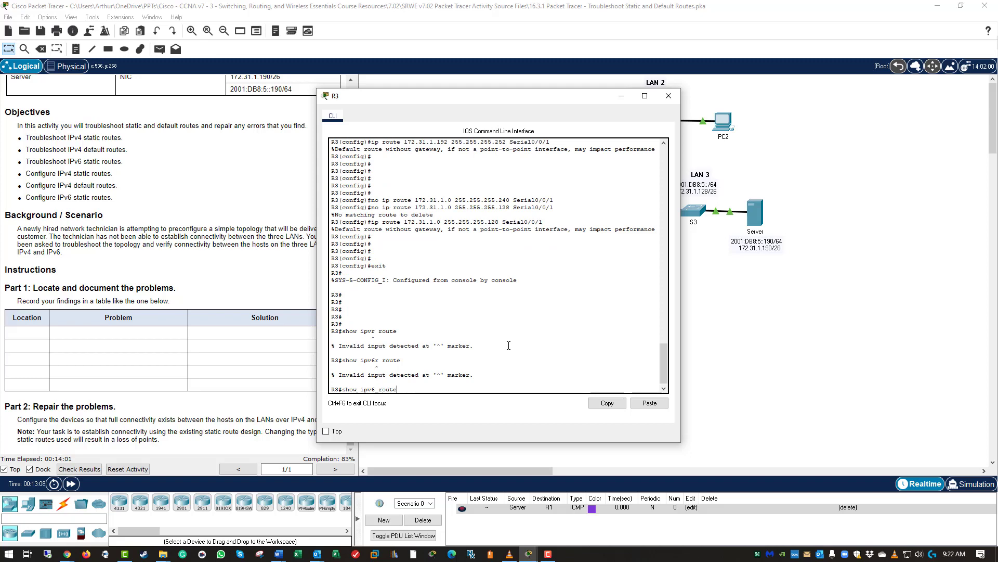
key("Return")
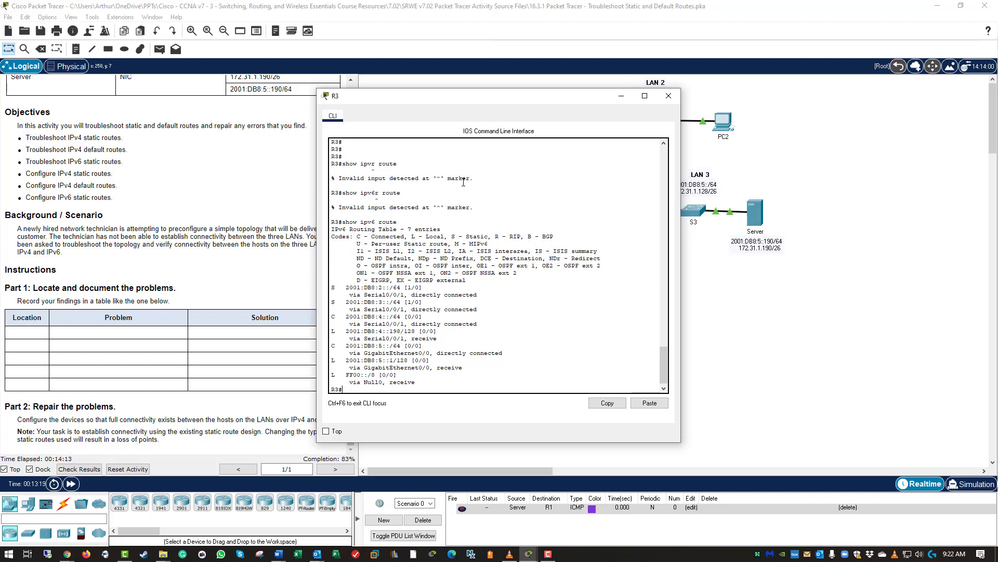
Step: Highlight R3's static routes to 2001:DB8:2::/64 and 2001:DB8:3::/64 via Serial0/0/1
left_click_drag(344, 286, 445, 290)
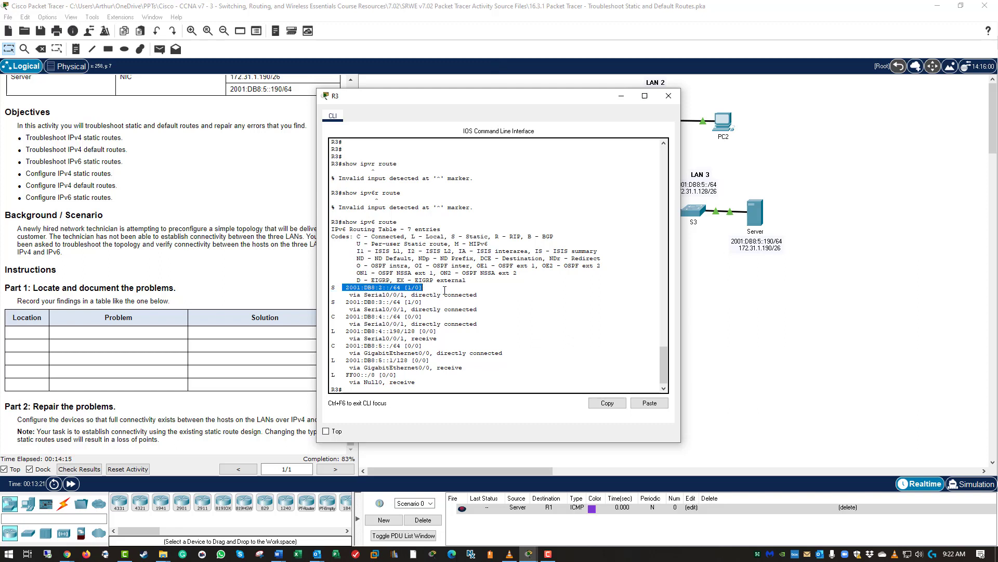
left_click_drag(348, 301, 450, 301)
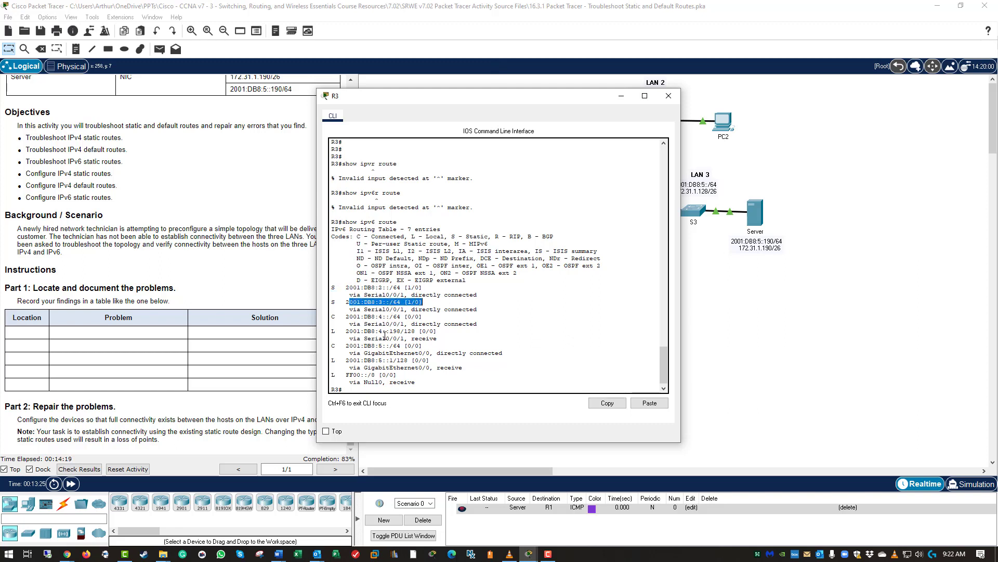
left_click_drag(509, 95, 613, 210)
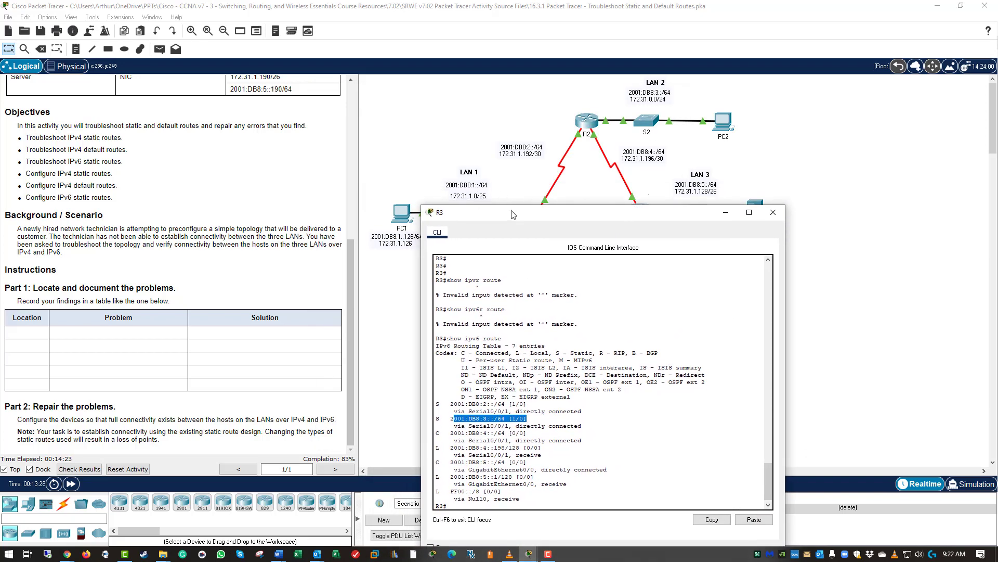
left_click_drag(513, 214, 498, 103)
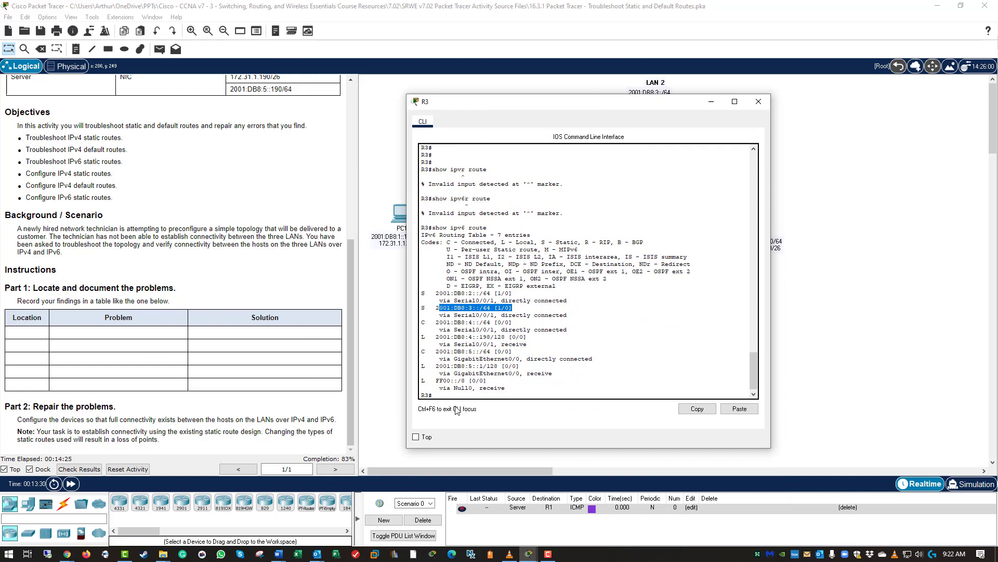
left_click(490, 395)
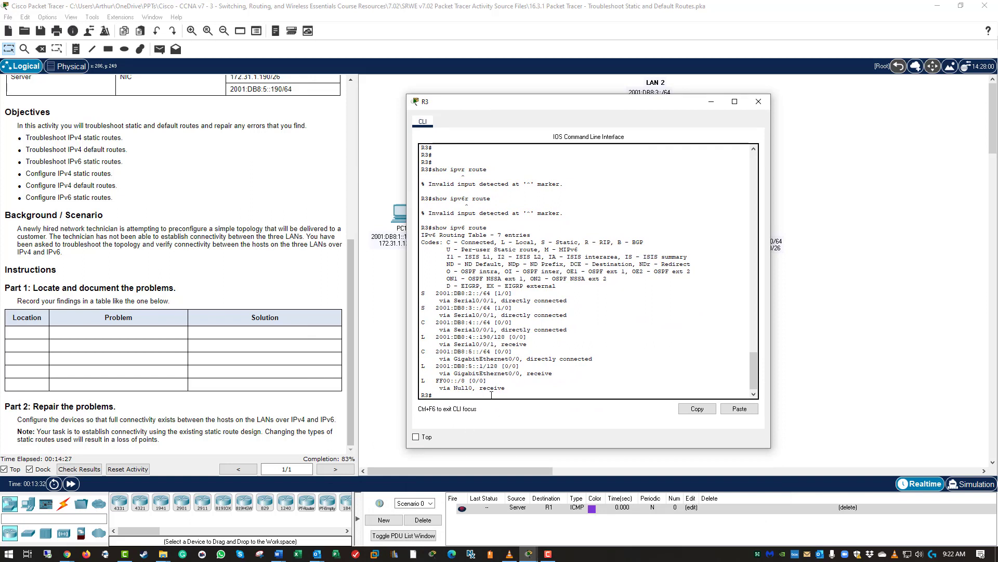
key("Return")
key("Return")
key("Return")
key("Return")
key("Return")
Step: List R3's running configuration with 'show run' and copy its IPv6 route line for 2001:DB8:2::/64
type("sho")
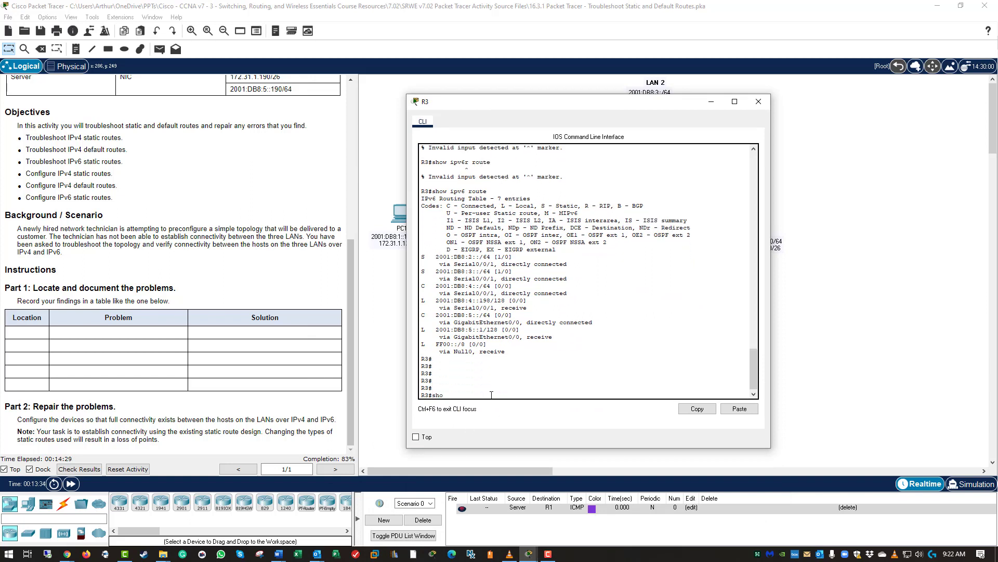
type("w run")
key("Return")
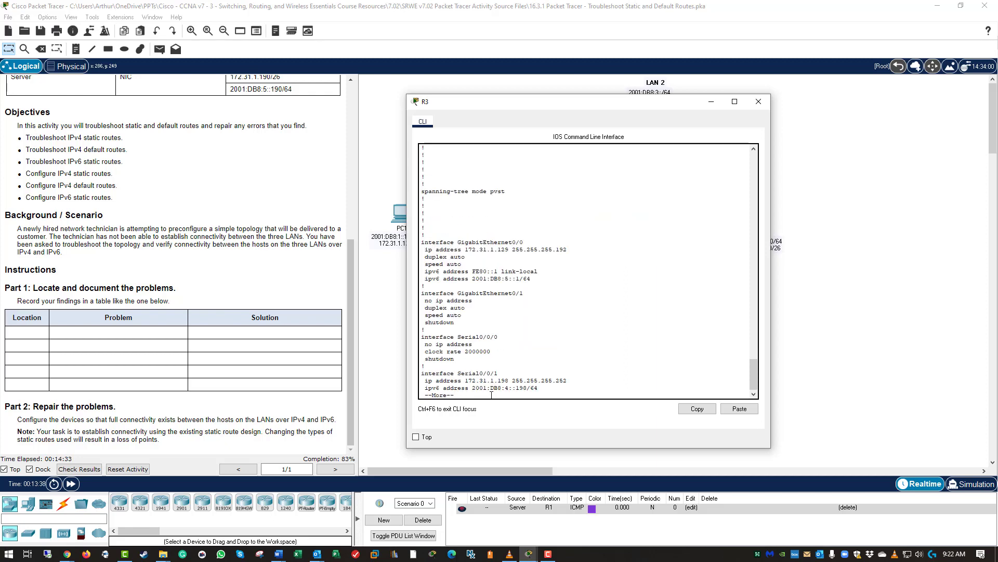
key("space")
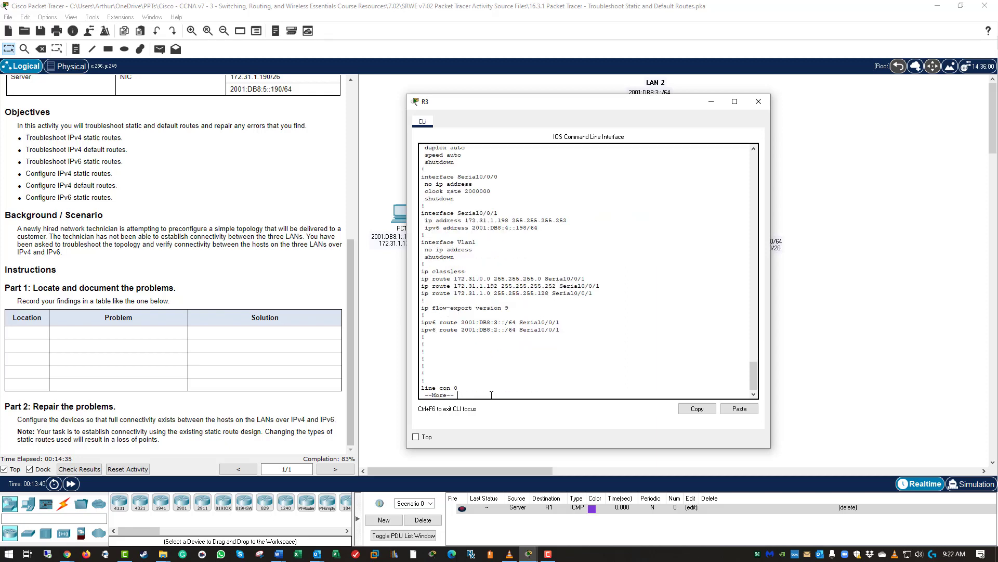
key("q")
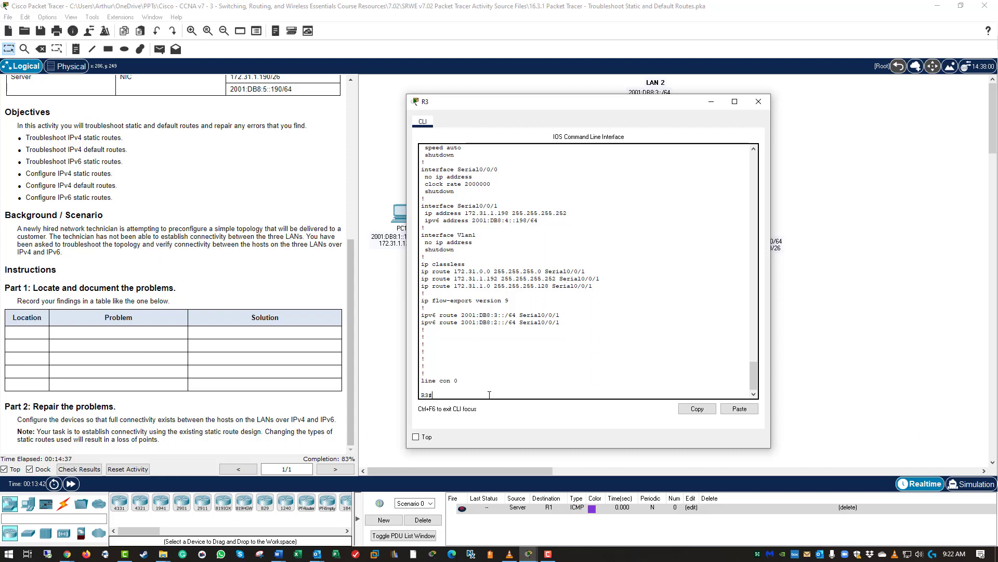
left_click_drag(592, 327, 423, 325)
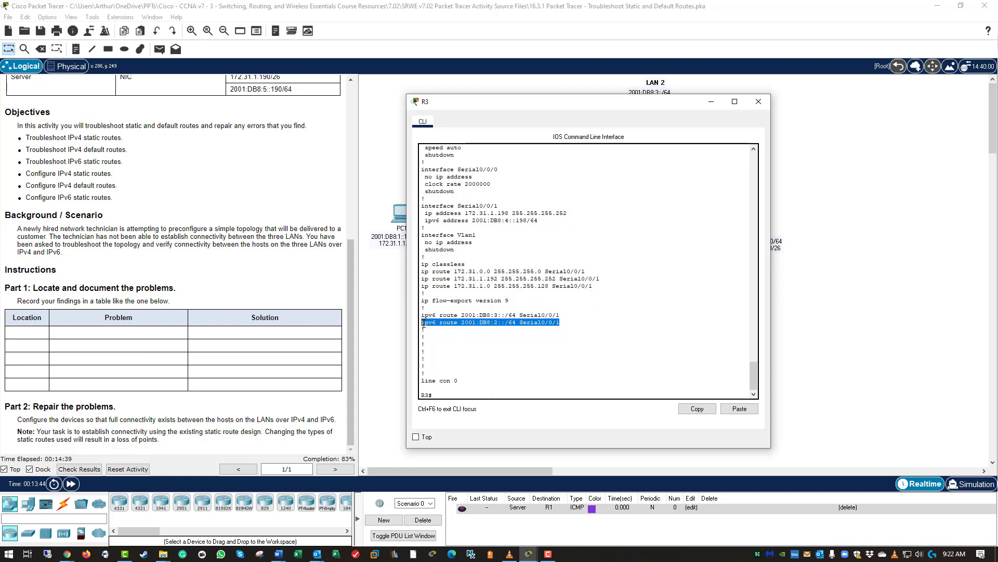
left_click(697, 408)
Step: In global configuration mode, add the IPv6 route to 2001:DB8:1::/64 via Serial0/0/1, then close R3
left_click(493, 390)
key("Return")
key("Return")
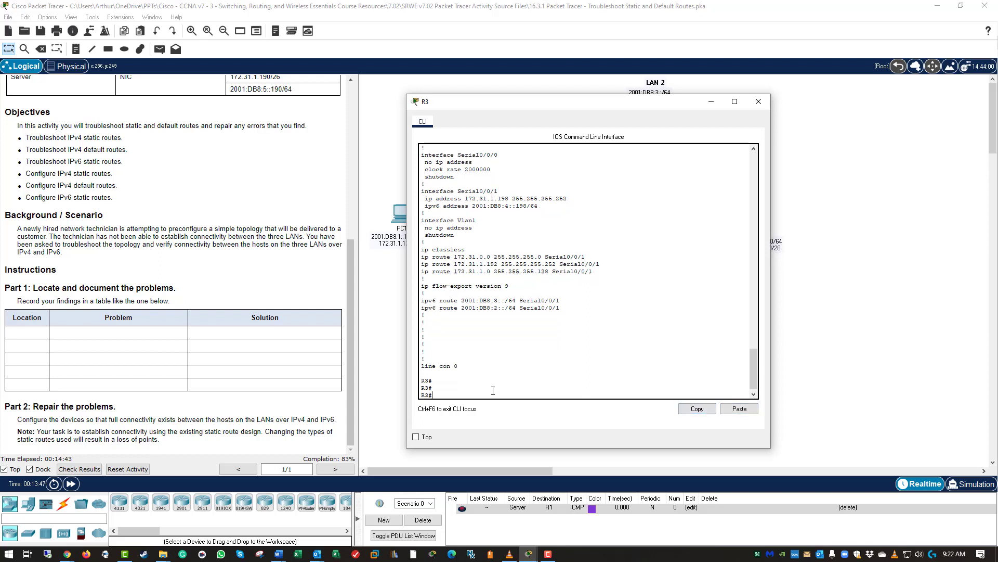
type("cont")
key("BackSpace")
key("BackSpace")
type("f t")
key("Return")
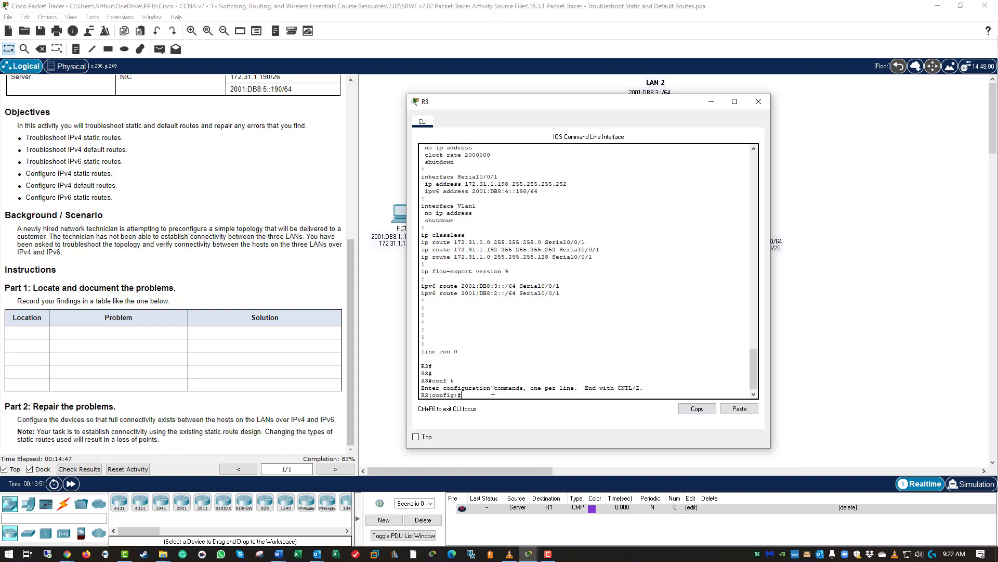
right_click(493, 390)
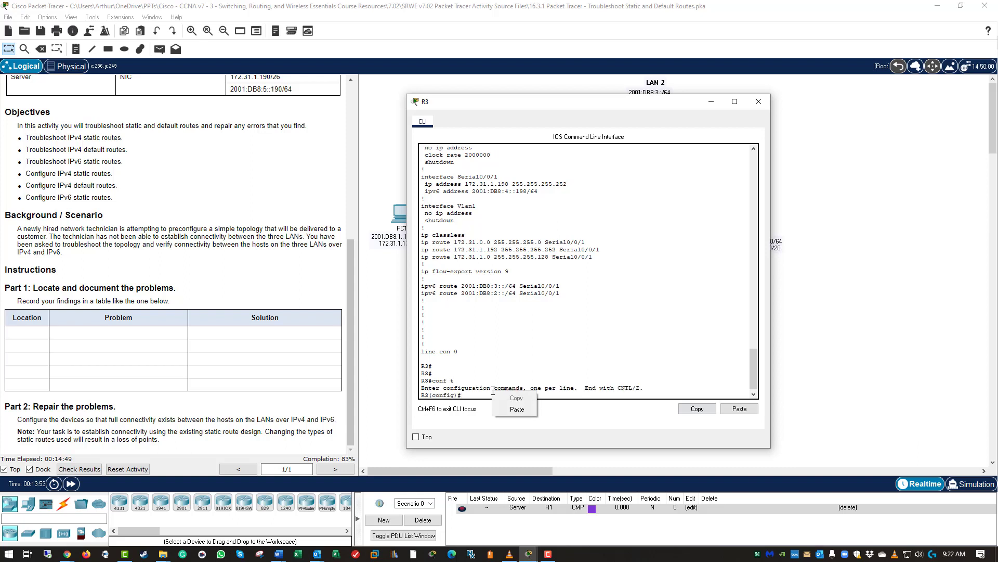
left_click(519, 412)
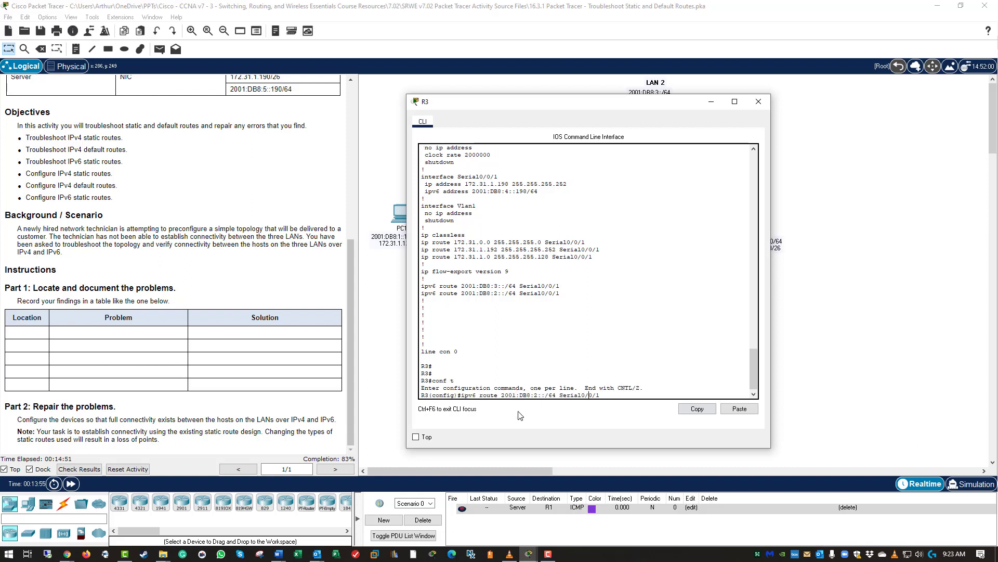
key("BackSpace")
type("1")
key("Return")
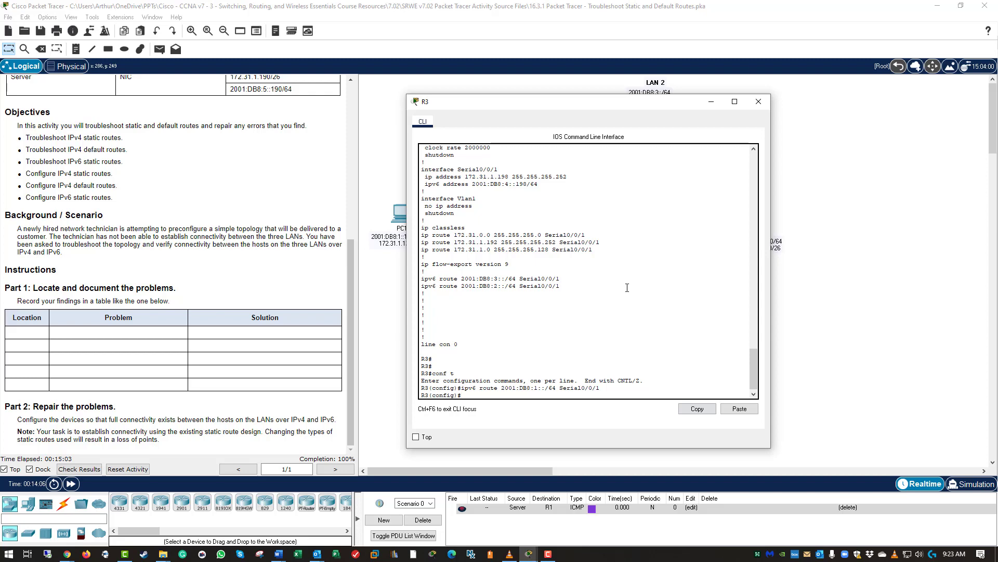
left_click(759, 101)
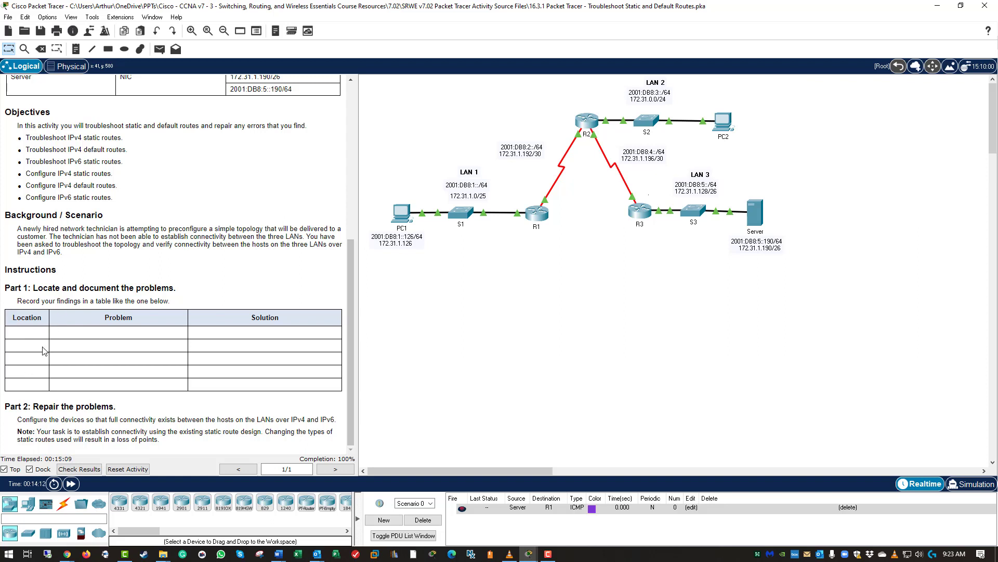
left_click(74, 469)
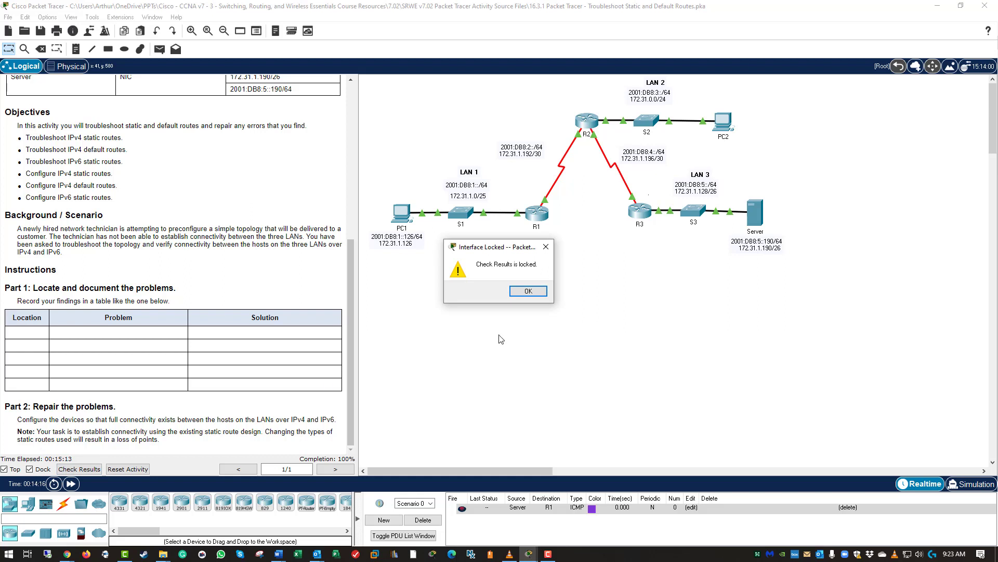
left_click(530, 295)
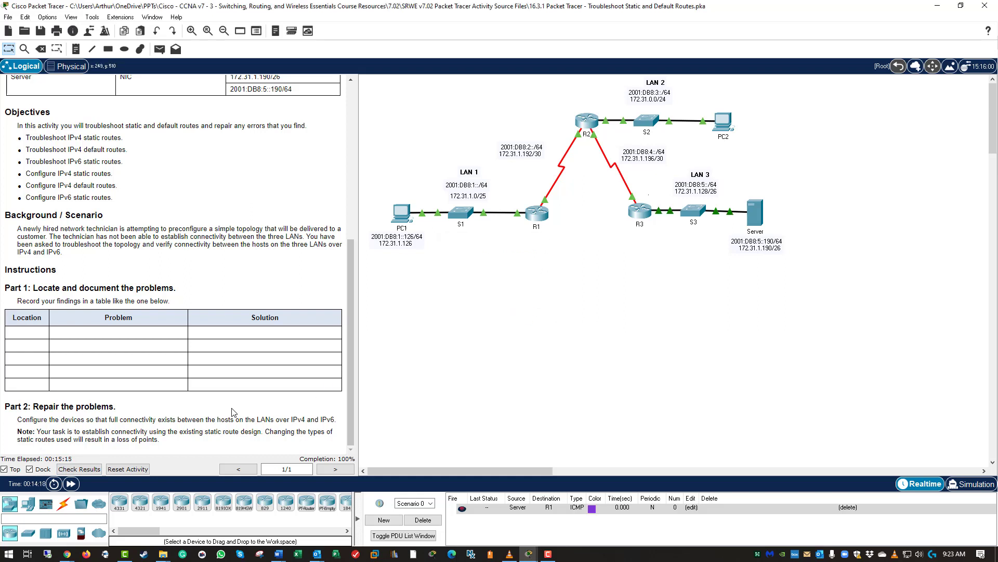
left_click(79, 469)
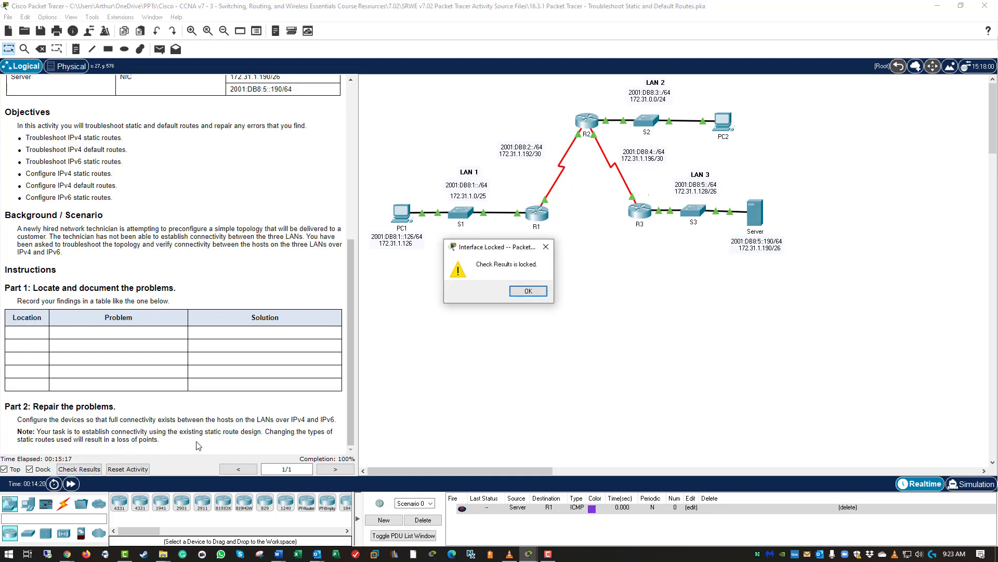
left_click(536, 294)
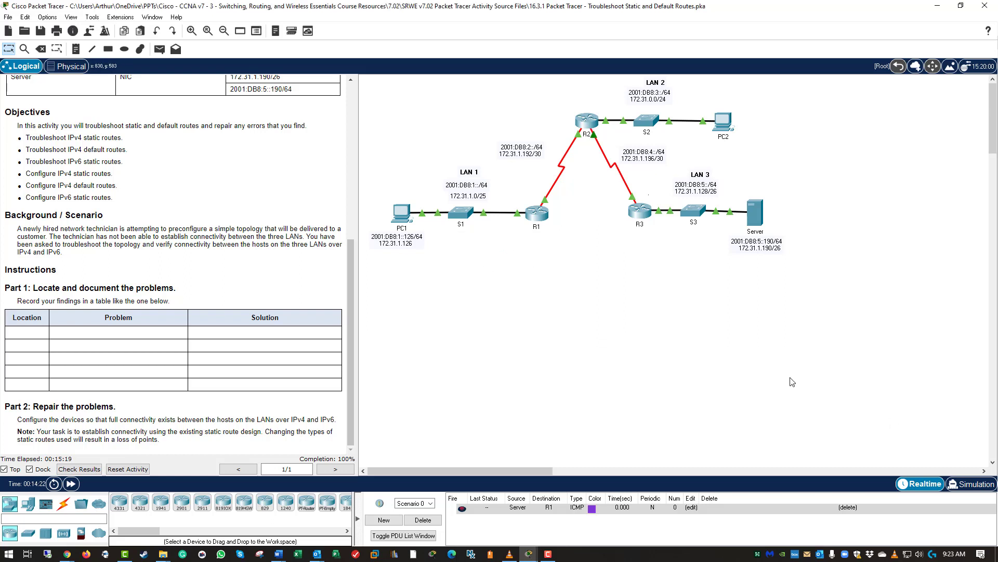